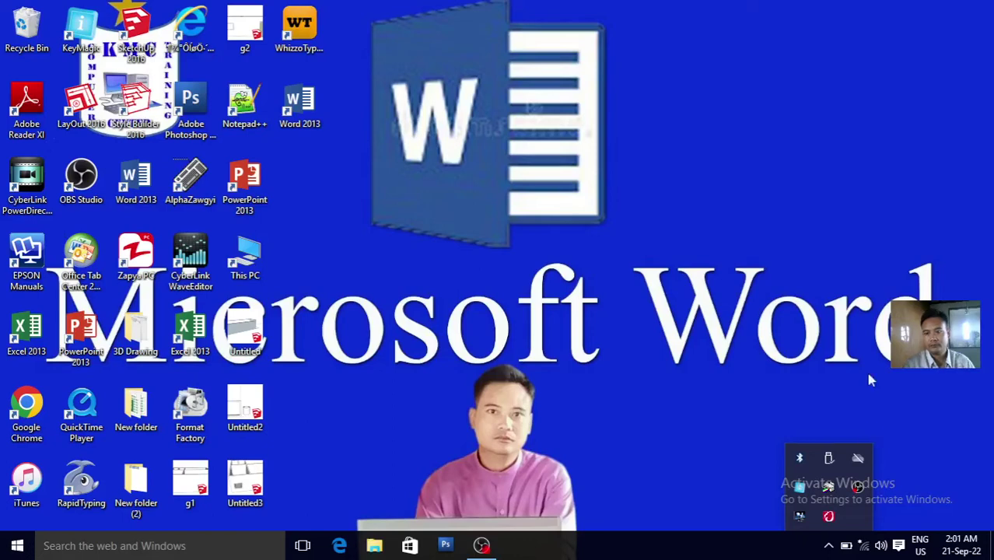
# - Close the Windows notification-area overflow popup to reveal the desktop
pyautogui.click(874, 342)
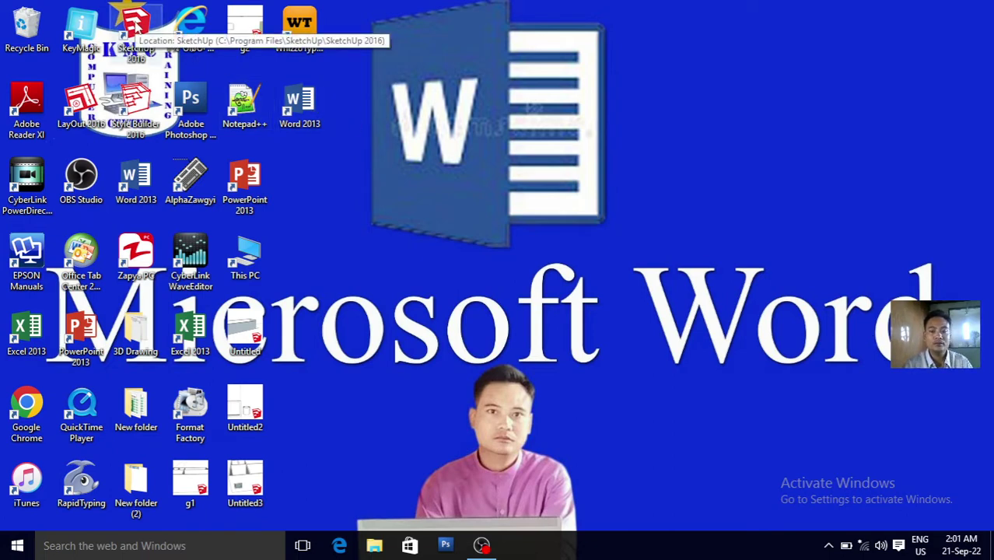
pyautogui.moveTo(136, 26)
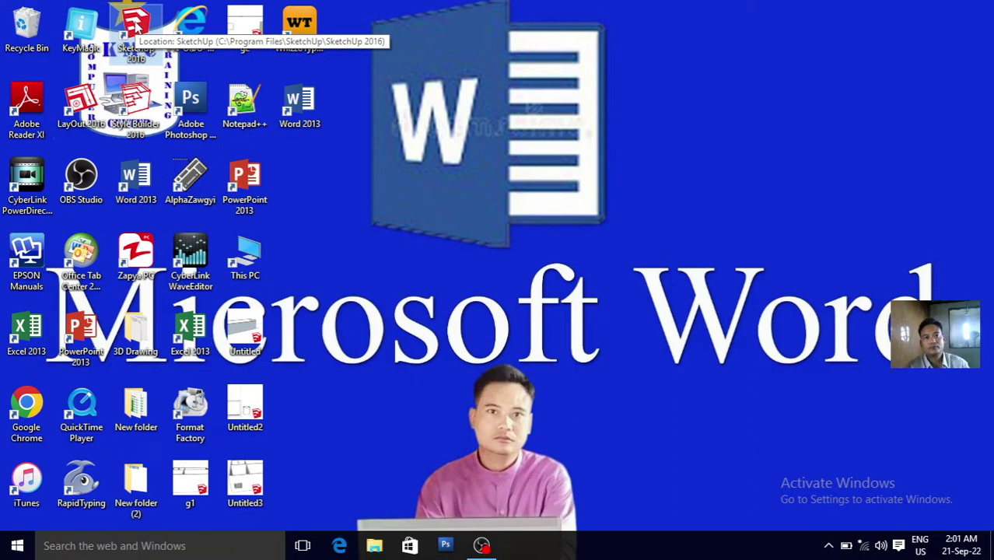
# - Launch SketchUp 2016 and start a new model from Simple Template - Feet and Inches
pyautogui.doubleClick(134, 23)
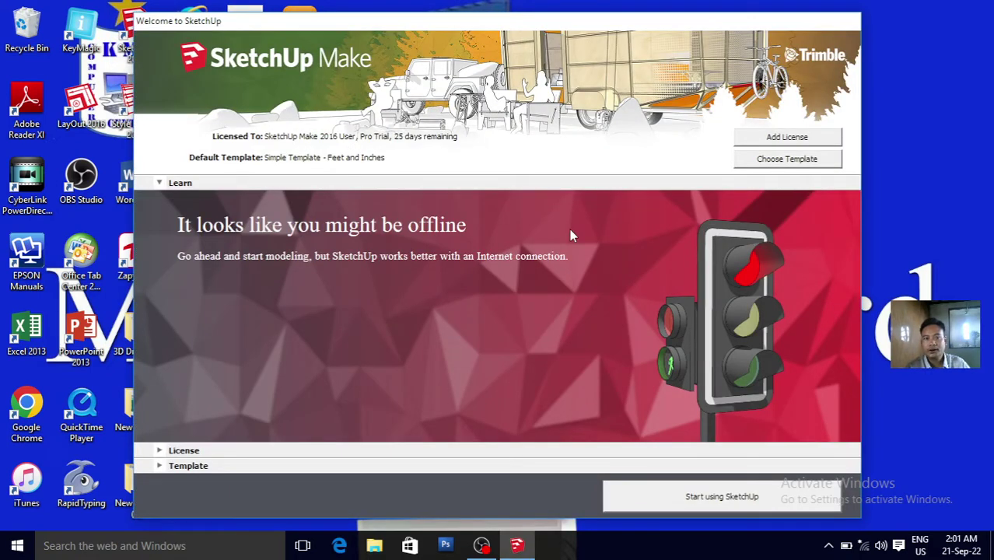
pyautogui.click(787, 160)
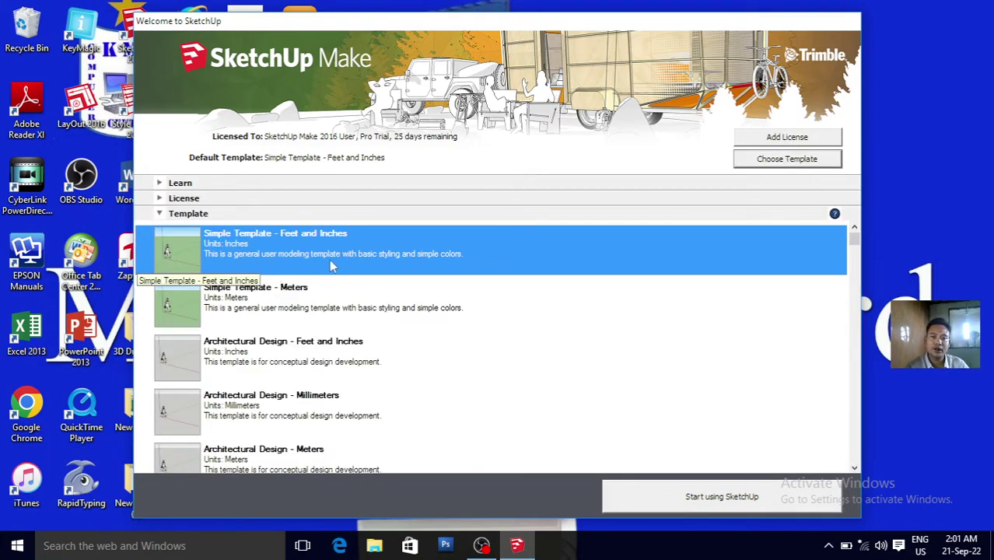
pyautogui.click(387, 261)
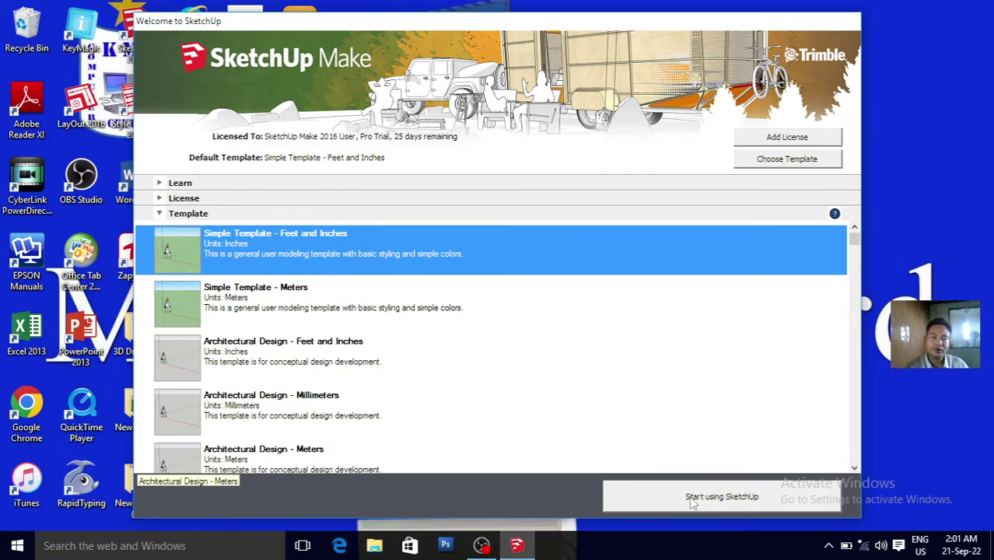
pyautogui.click(692, 501)
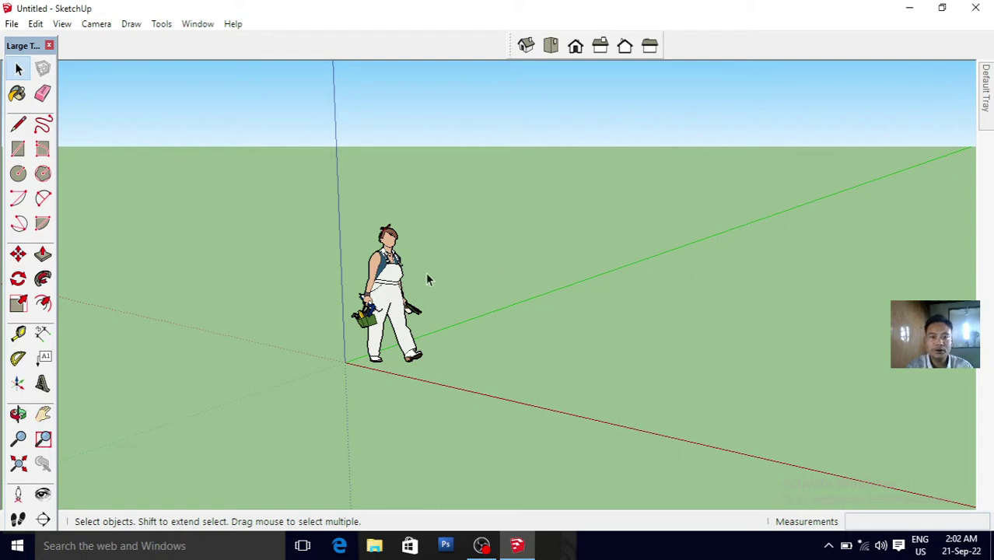
# - Select the default standing figure and delete it
pyautogui.click(392, 300)
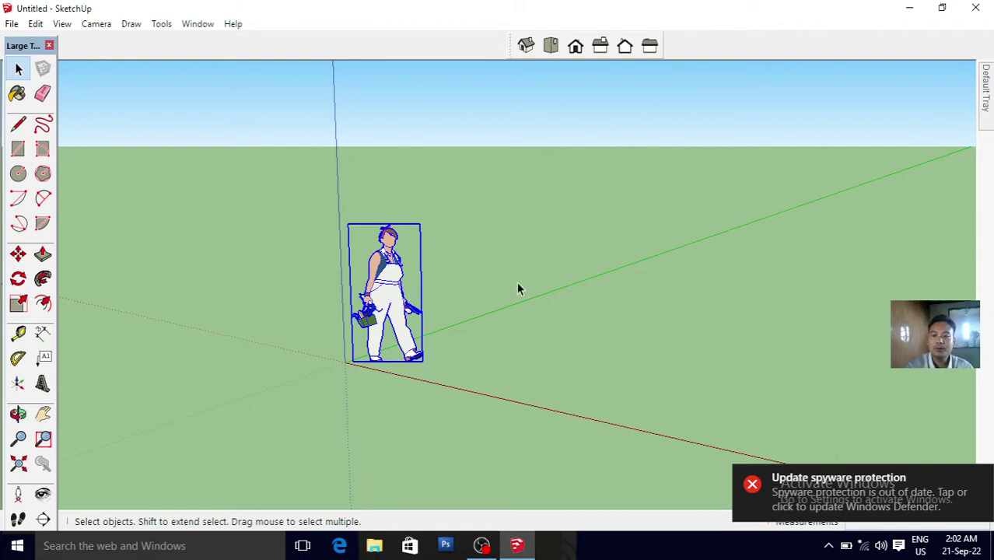
pyautogui.press('Delete')
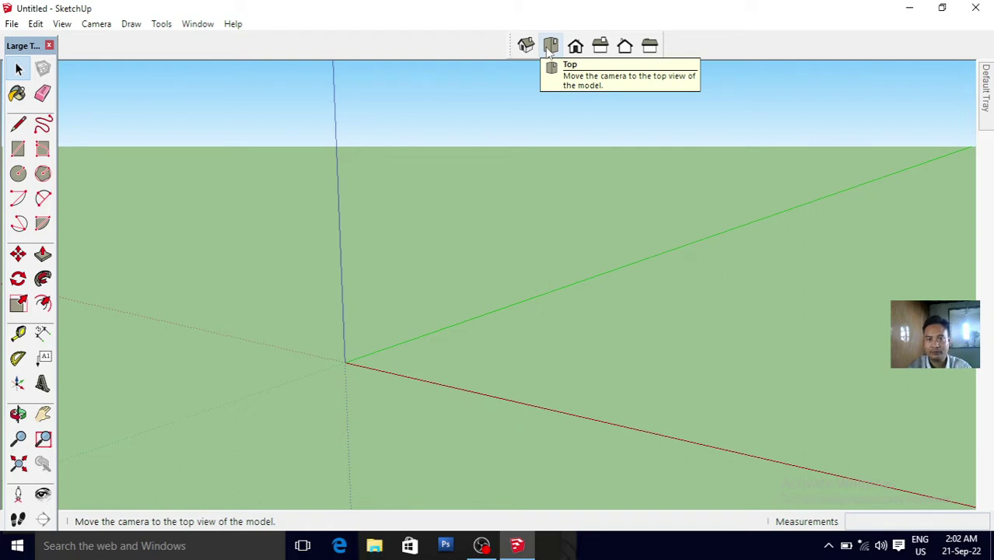
# - Switch to Top view and pan so the origin sits in the lower left
pyautogui.click(549, 47)
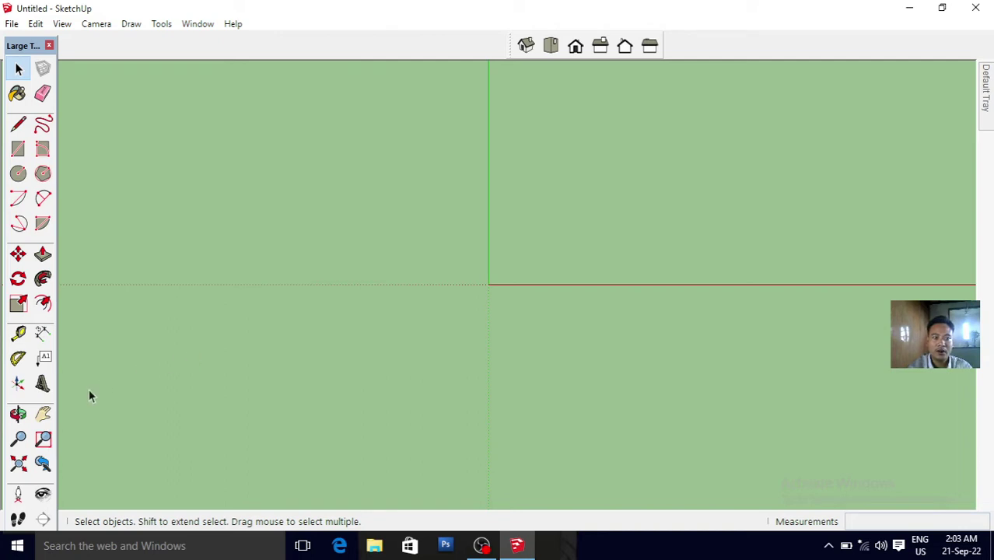
pyautogui.click(46, 413)
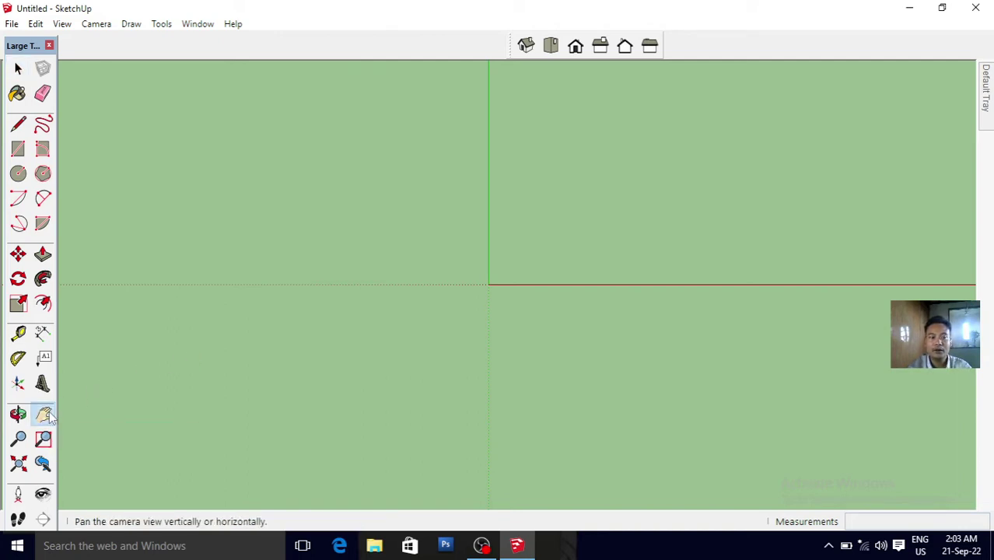
pyautogui.moveTo(550, 273)
pyautogui.mouseDown()
pyautogui.moveTo(476, 315)
pyautogui.moveTo(449, 356)
pyautogui.moveTo(378, 370)
pyautogui.mouseUp()
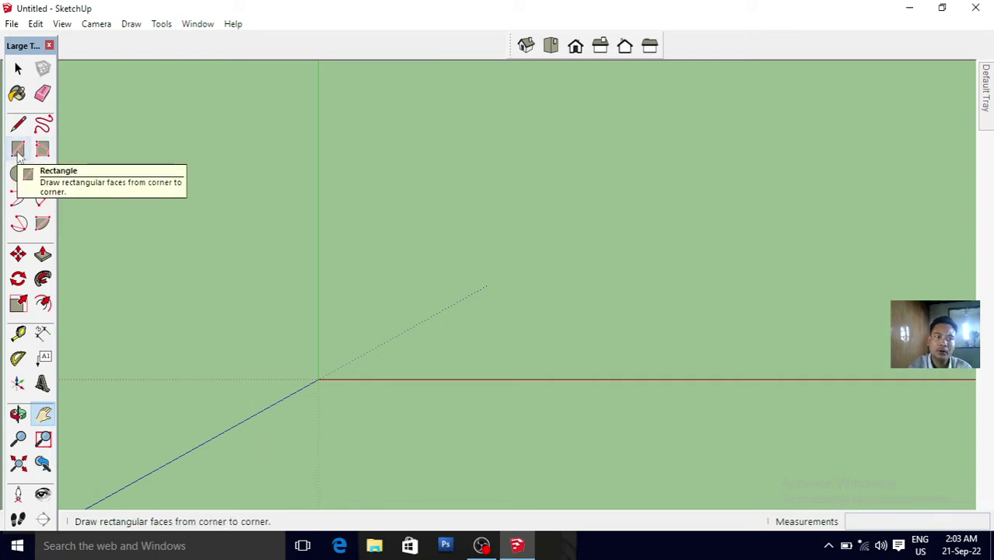
# - Draw a 20',10' rectangle on the ground with its corner near the origin
pyautogui.click(19, 152)
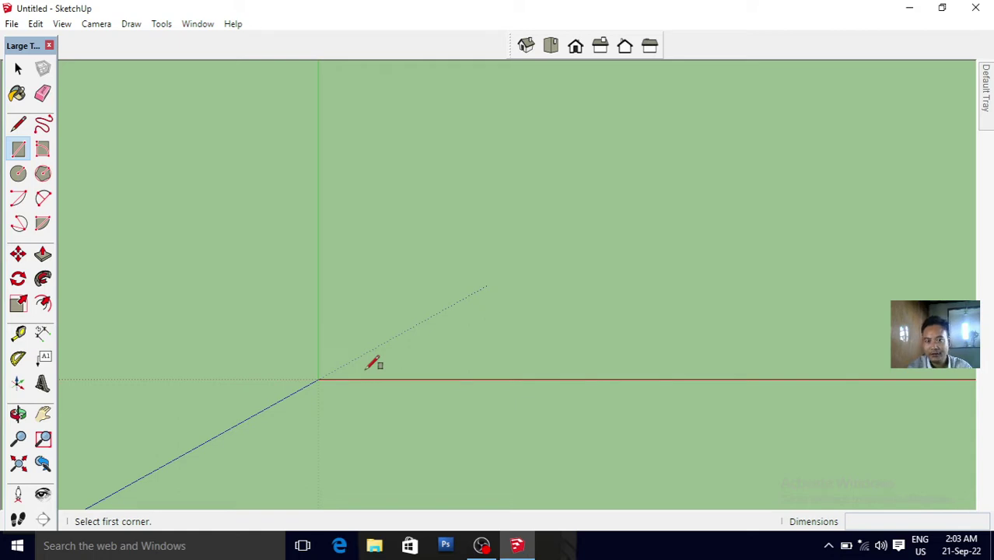
pyautogui.click(367, 368)
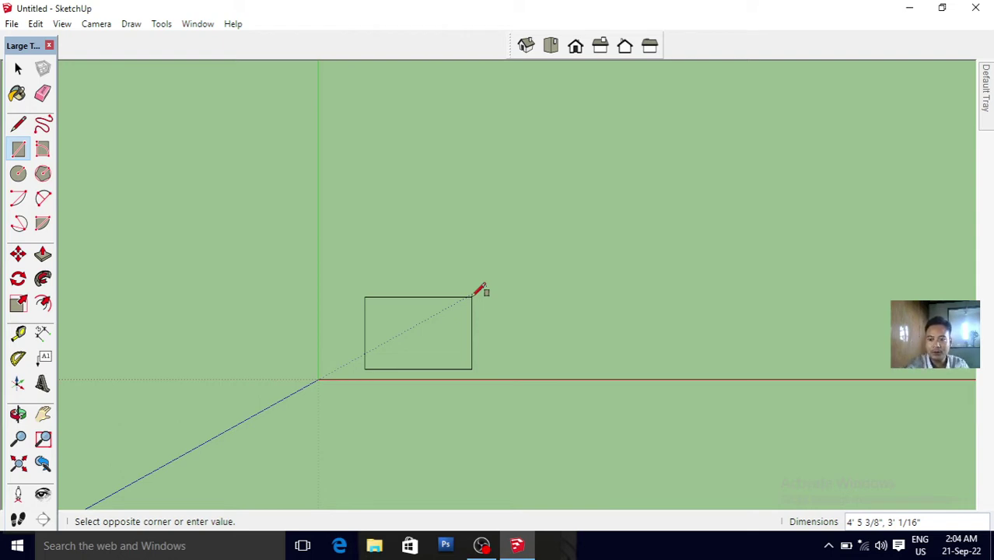
pyautogui.write('2')
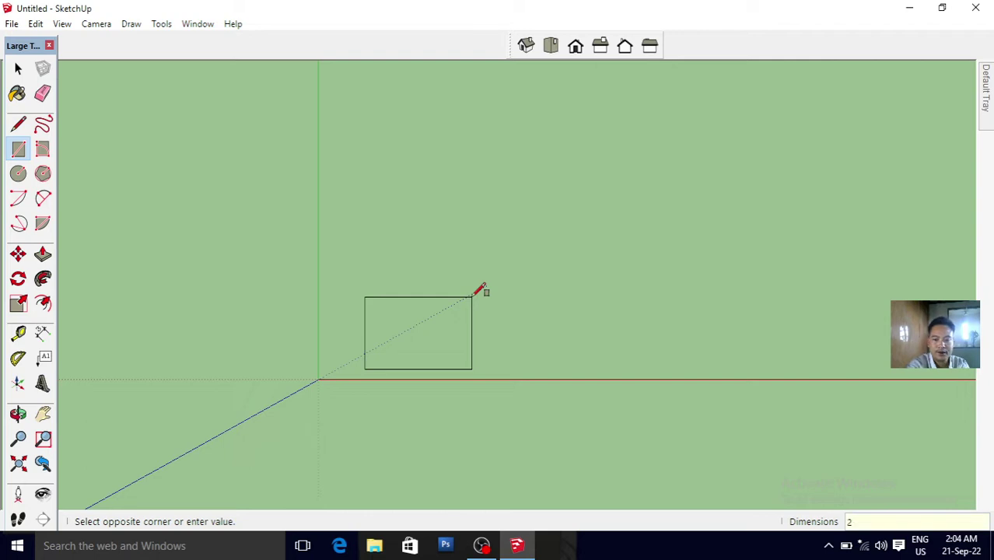
pyautogui.write("0',10")
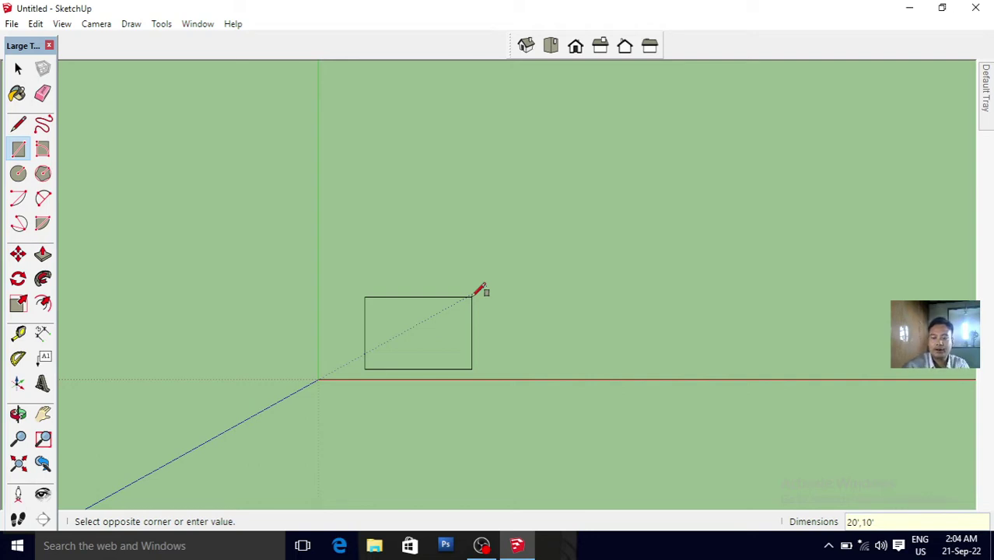
pyautogui.press('Return')
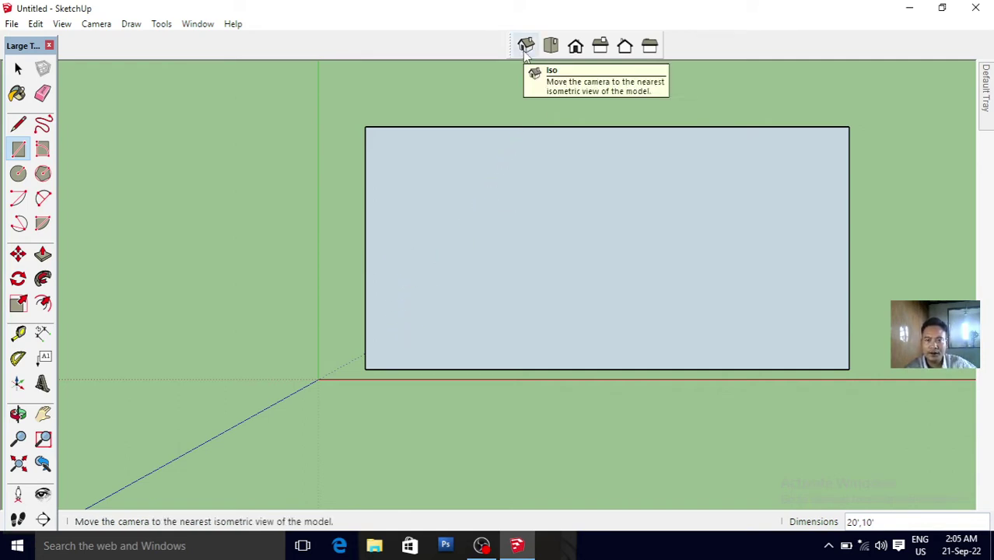
# - Toggle between Iso and Top views, settling on Iso, and cancel a stray rectangle
pyautogui.click(525, 47)
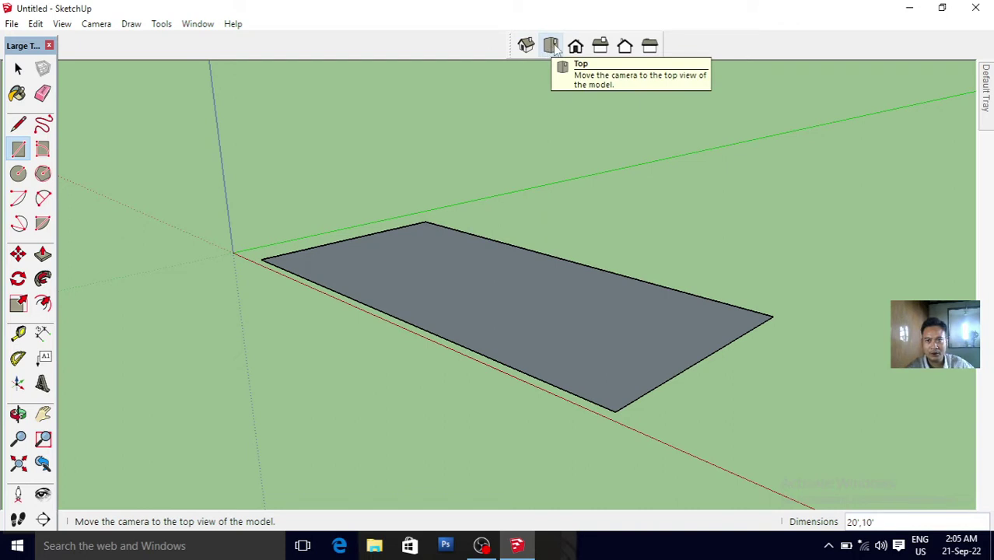
pyautogui.click(550, 47)
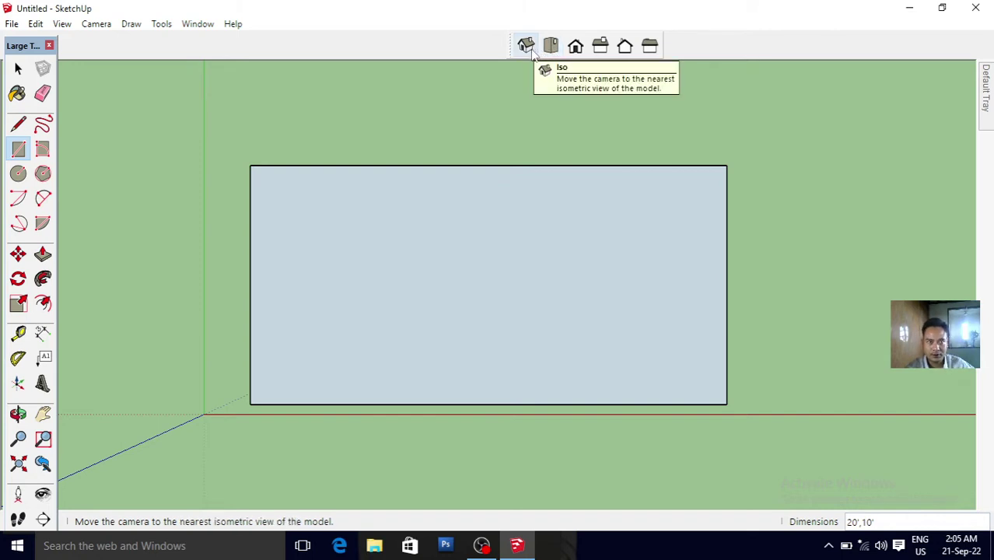
pyautogui.click(526, 47)
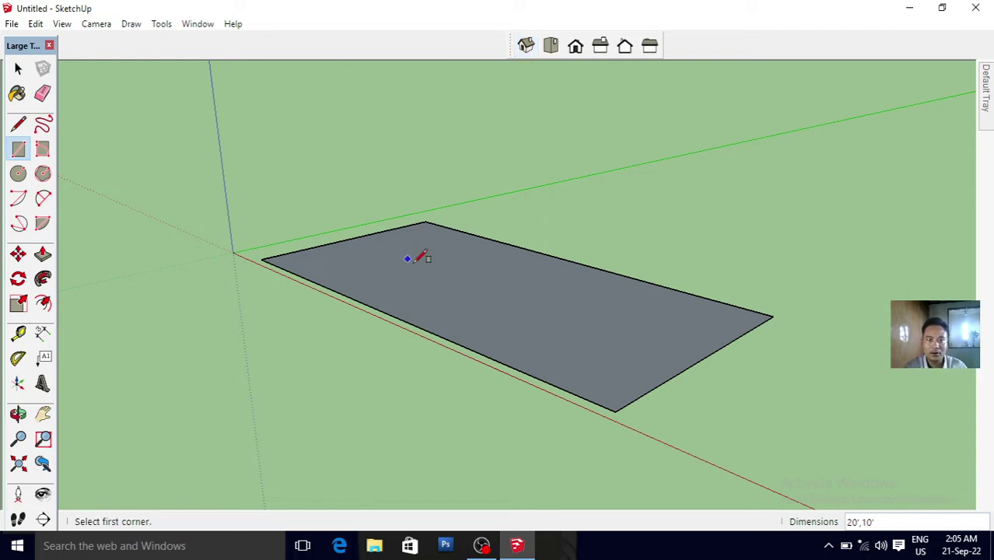
pyautogui.click(478, 285)
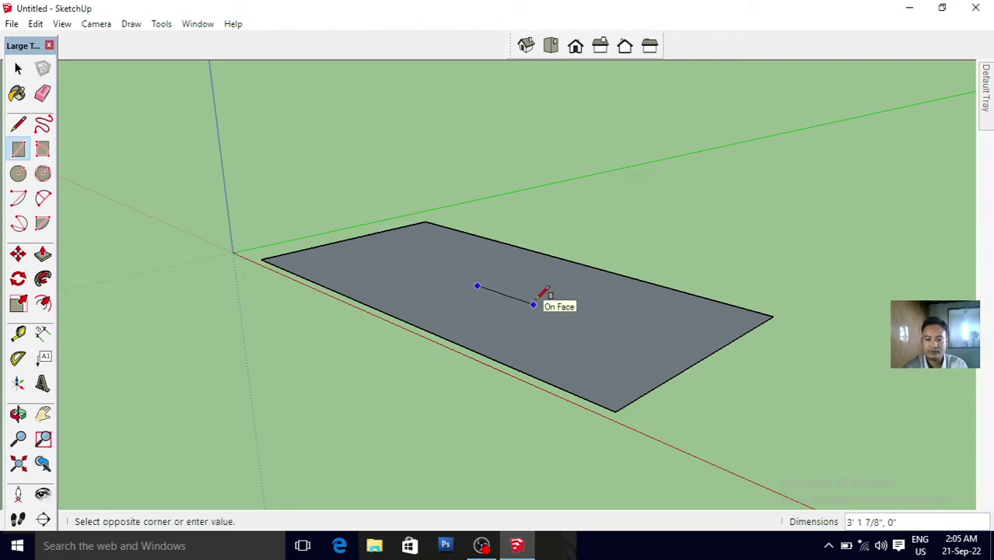
pyautogui.press('space')
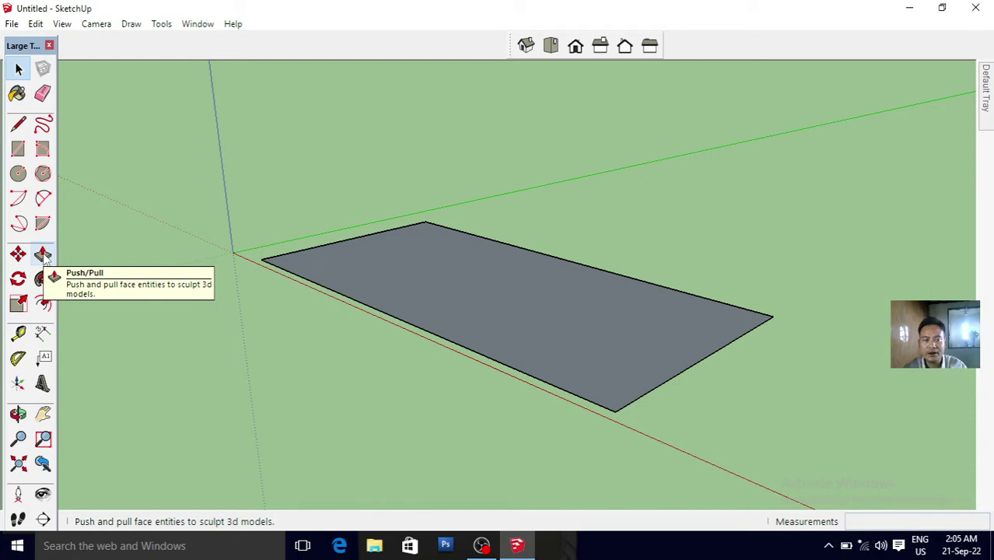
# - Push/Pull the rectangle face upward to about 6' 4 7/16" high
pyautogui.click(43, 255)
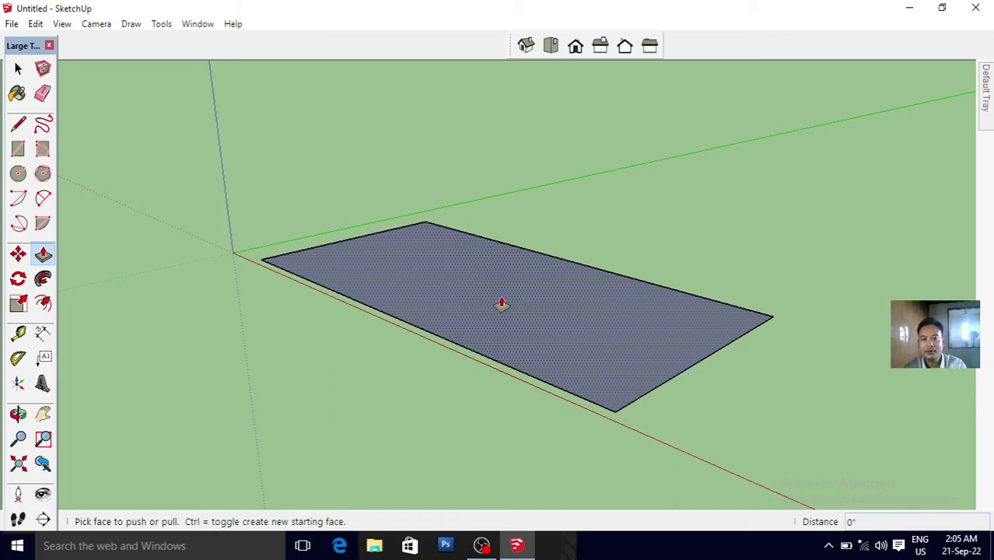
pyautogui.click(501, 303)
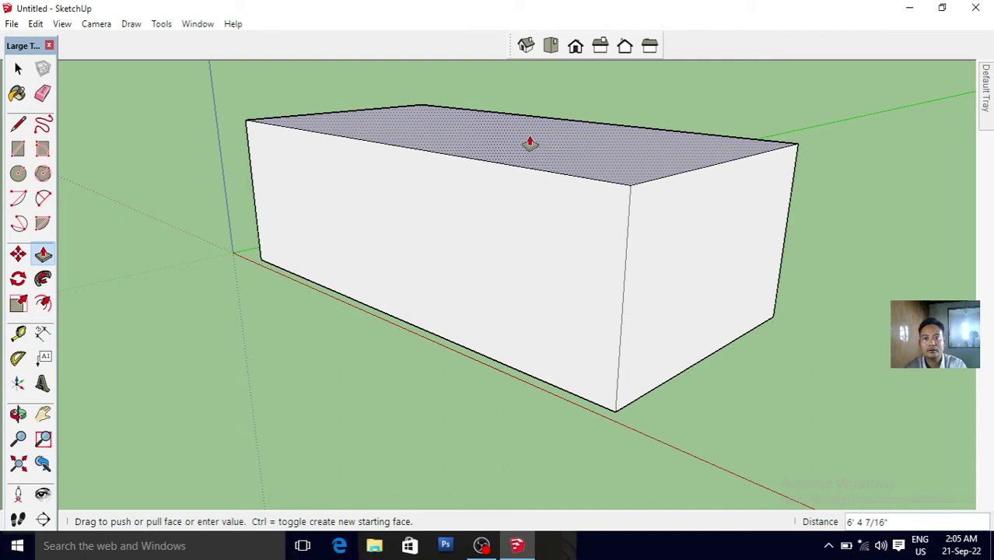
pyautogui.click(529, 142)
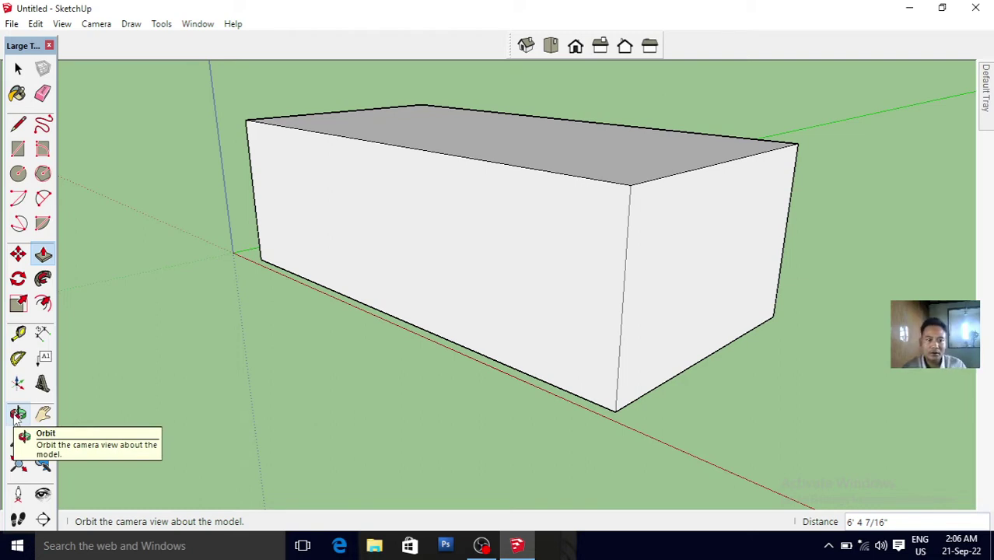
# - Orbit and pan to a near-frontal view showing the box's top and long front face
pyautogui.click(17, 414)
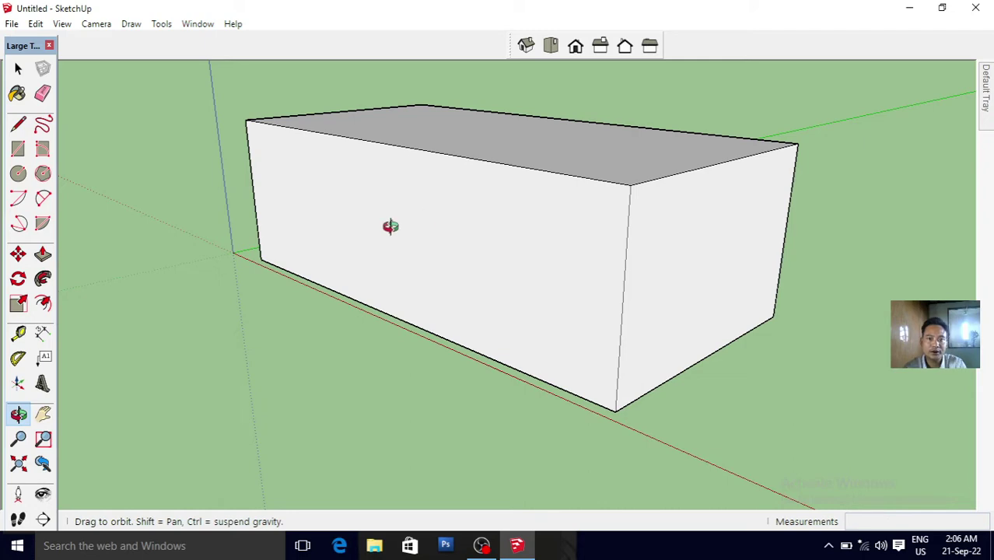
pyautogui.moveTo(388, 224)
pyautogui.mouseDown()
pyautogui.moveTo(434, 247)
pyautogui.moveTo(621, 295)
pyautogui.moveTo(442, 330)
pyautogui.moveTo(342, 366)
pyautogui.moveTo(286, 342)
pyautogui.moveTo(224, 271)
pyautogui.moveTo(213, 242)
pyautogui.moveTo(393, 249)
pyautogui.moveTo(599, 215)
pyautogui.moveTo(737, 263)
pyautogui.mouseUp()
pyautogui.moveTo(326, 278)
pyautogui.mouseDown()
pyautogui.moveTo(457, 281)
pyautogui.moveTo(719, 251)
pyautogui.moveTo(501, 299)
pyautogui.moveTo(337, 289)
pyautogui.moveTo(353, 288)
pyautogui.mouseUp()
pyautogui.moveTo(645, 224)
pyautogui.mouseDown()
pyautogui.moveTo(581, 289)
pyautogui.moveTo(477, 280)
pyautogui.moveTo(491, 217)
pyautogui.moveTo(488, 270)
pyautogui.moveTo(533, 173)
pyautogui.moveTo(525, 265)
pyautogui.moveTo(527, 207)
pyautogui.moveTo(542, 178)
pyautogui.moveTo(520, 267)
pyautogui.moveTo(499, 301)
pyautogui.moveTo(503, 267)
pyautogui.moveTo(481, 302)
pyautogui.mouseUp()
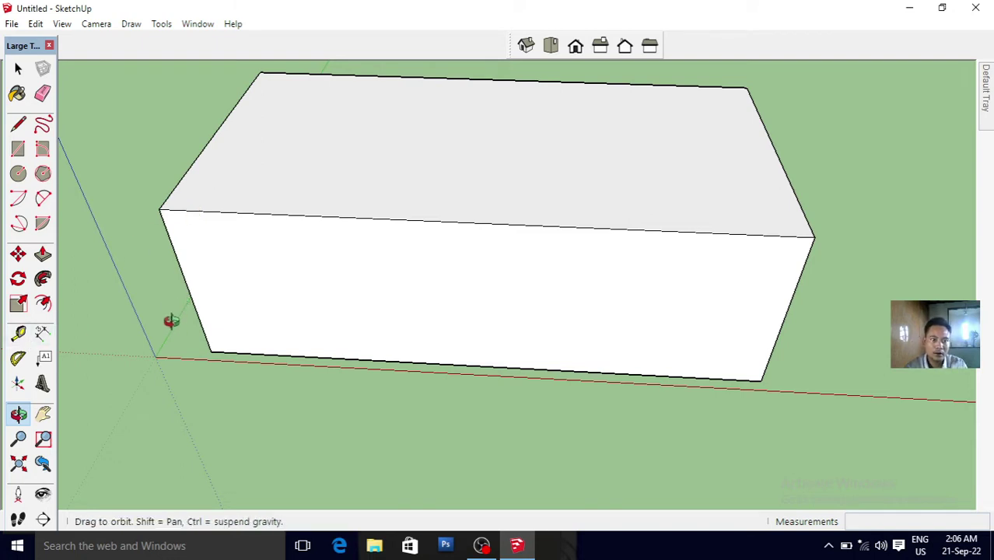
pyautogui.click(43, 415)
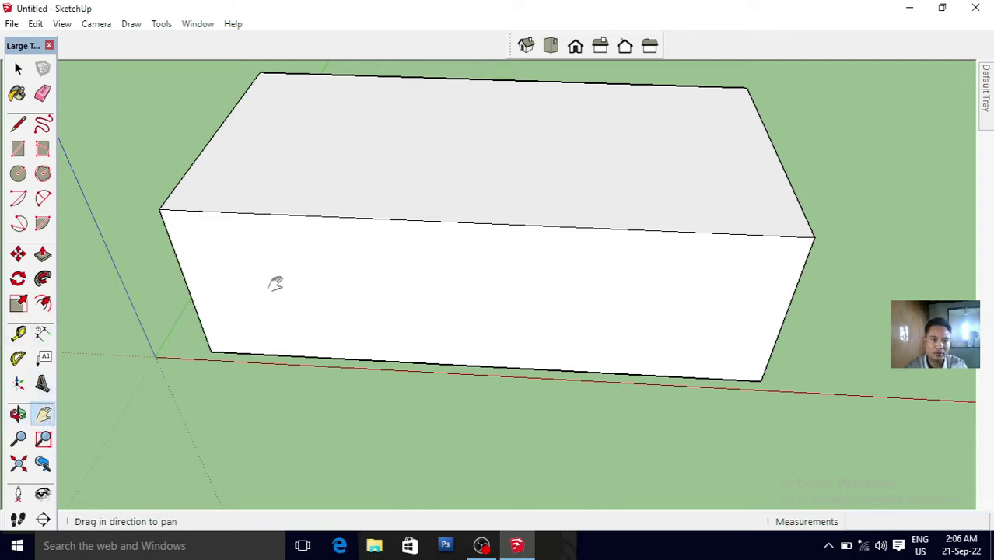
pyautogui.moveTo(275, 283); pyautogui.dragTo(259, 341)
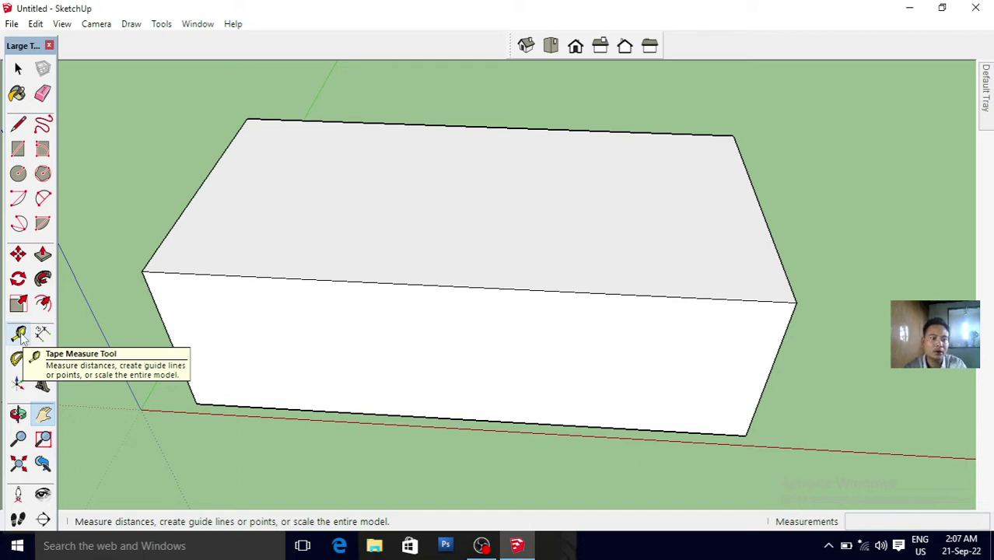
pyautogui.click(18, 334)
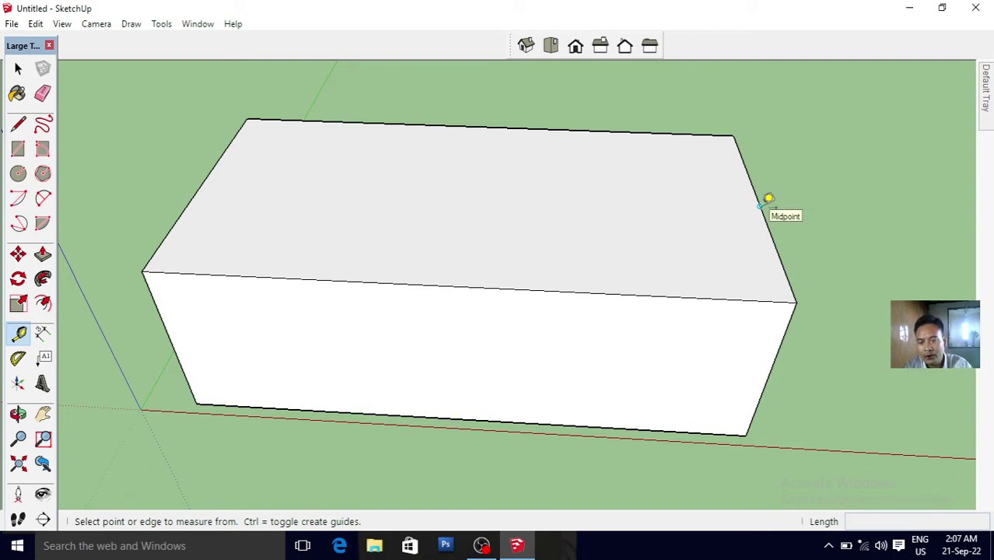
# - Measure two 12' guide offsets outward from the box's right top edge
pyautogui.click(761, 206)
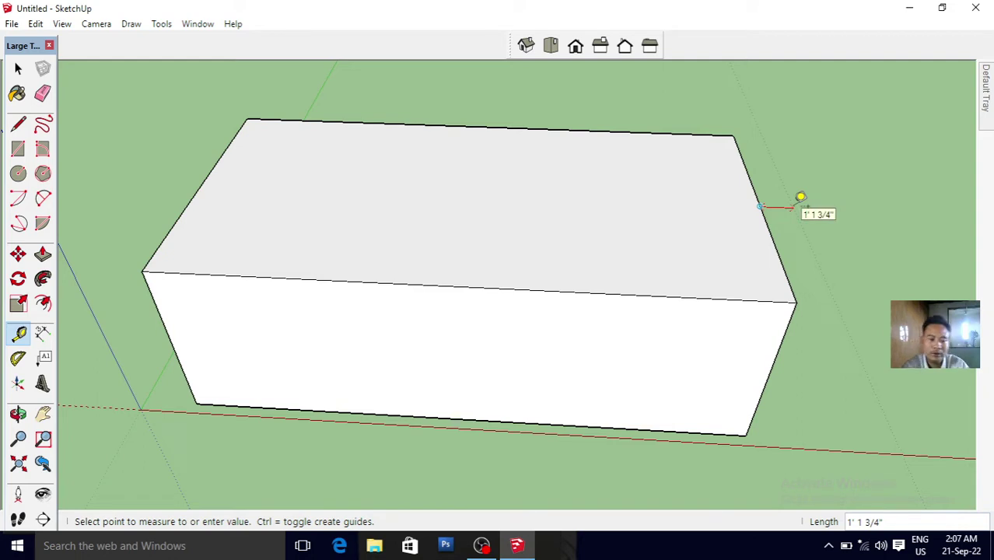
pyautogui.write('12')
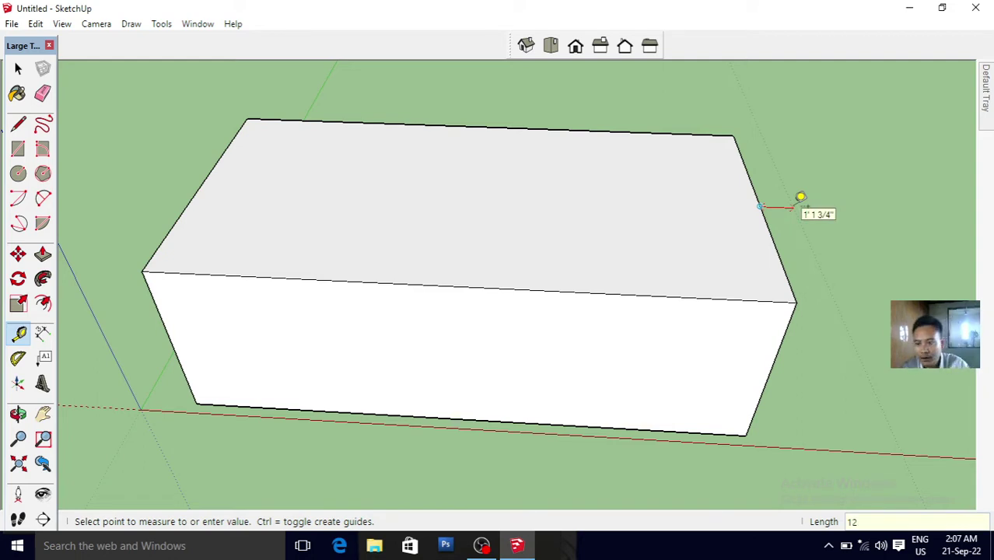
pyautogui.write("'")
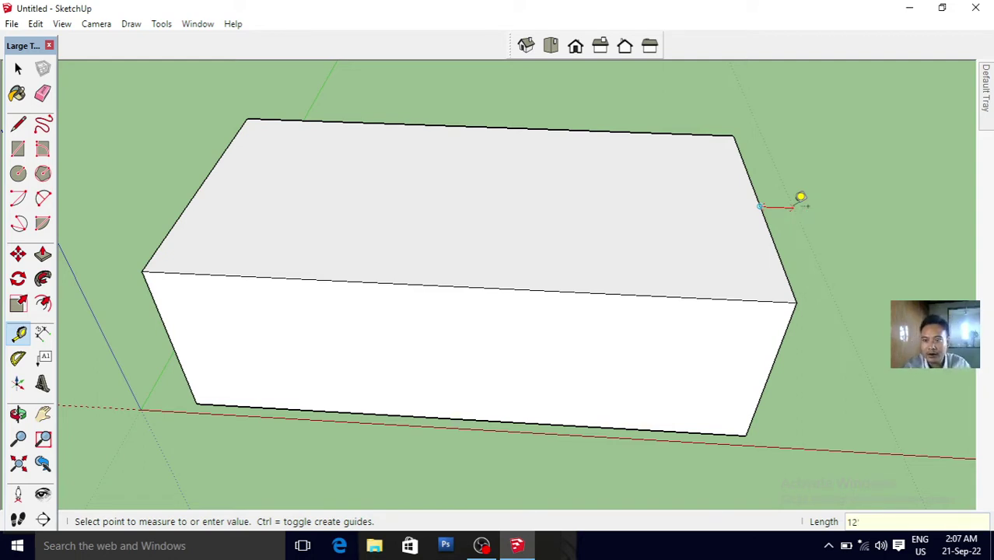
pyautogui.press('Return')
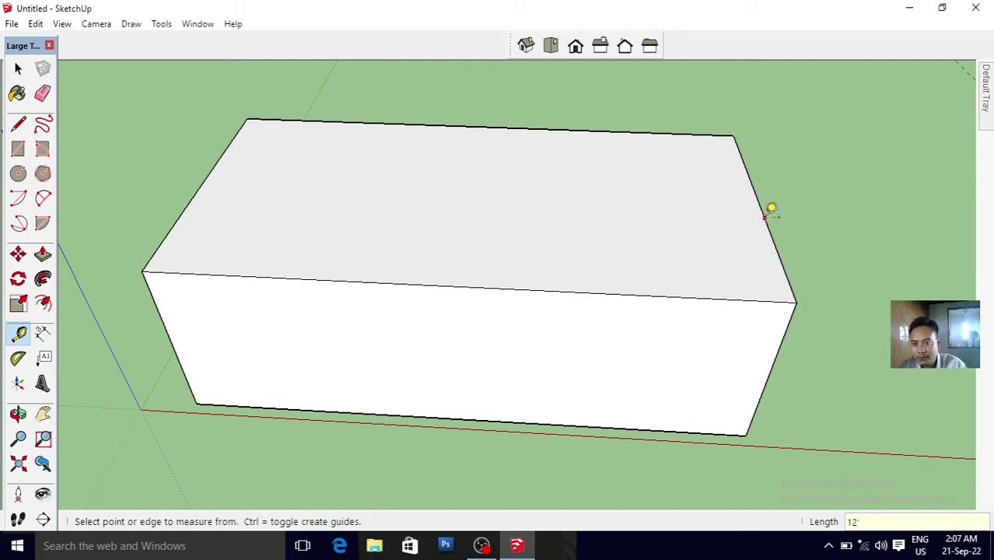
pyautogui.click(764, 218)
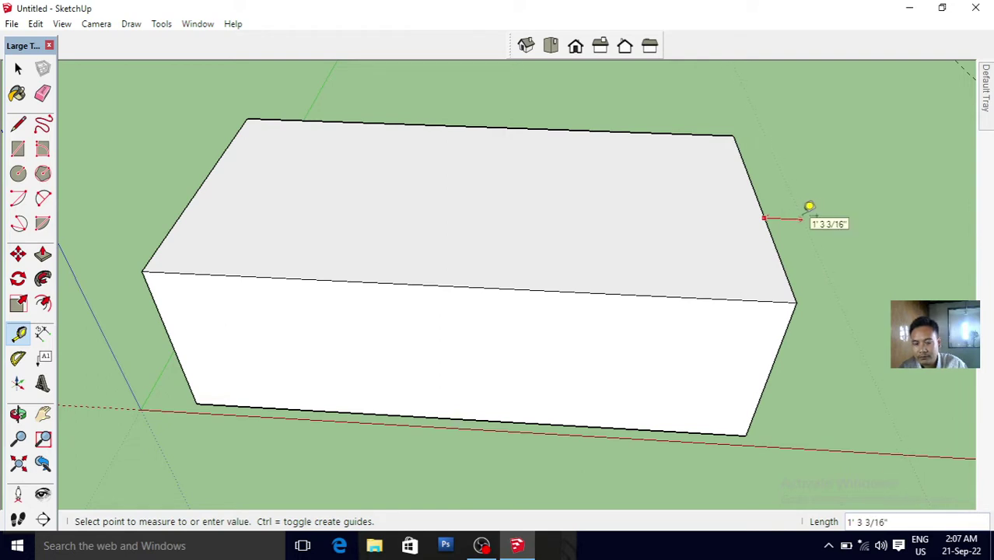
pyautogui.write('12')
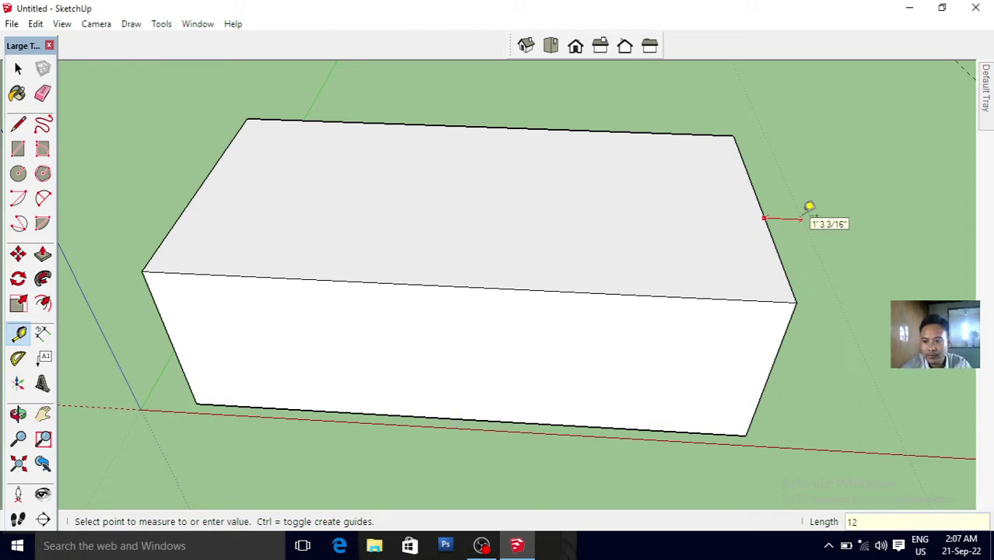
pyautogui.press('Return')
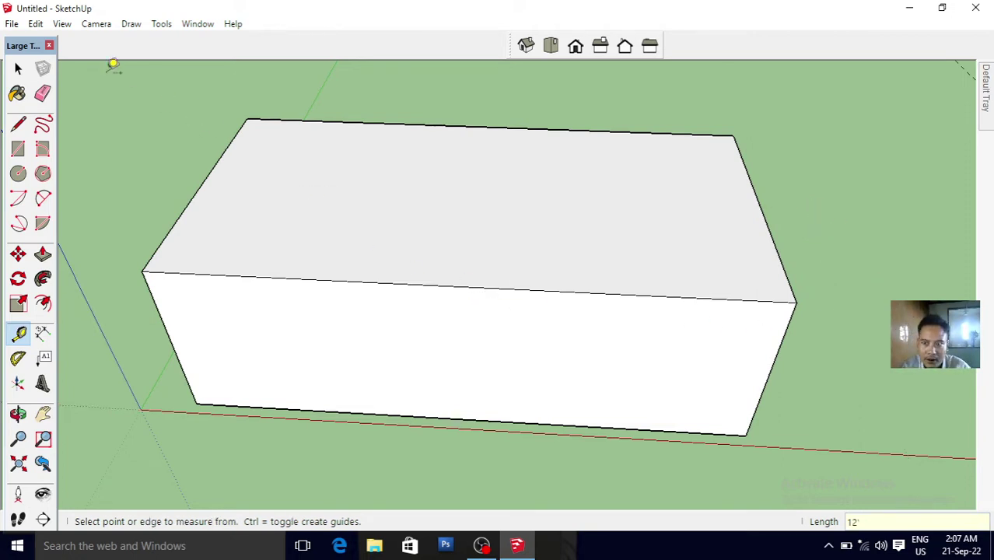
pyautogui.click(62, 24)
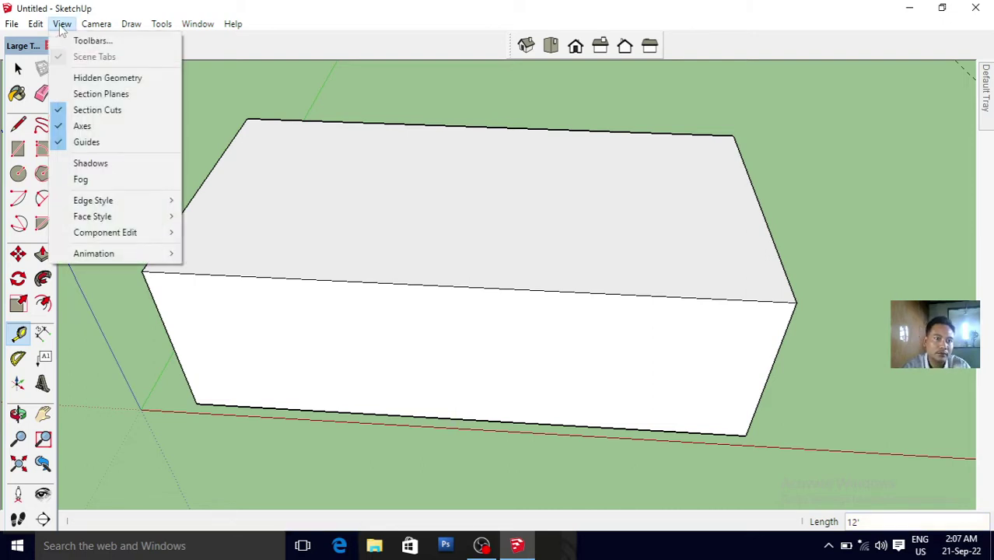
# - Place a dashed guide alongside the box's right end, then switch to Top view
pyautogui.click(766, 226)
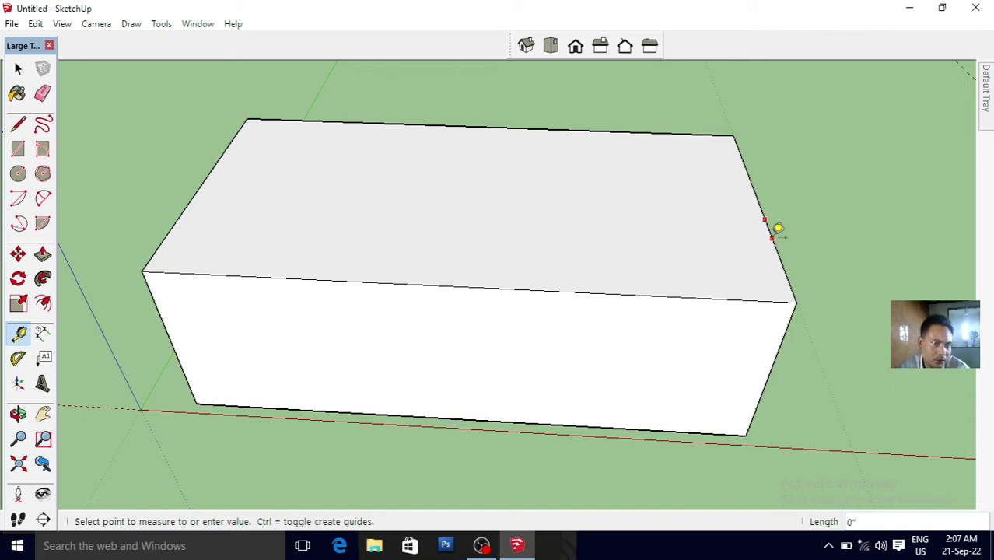
pyautogui.click(776, 232)
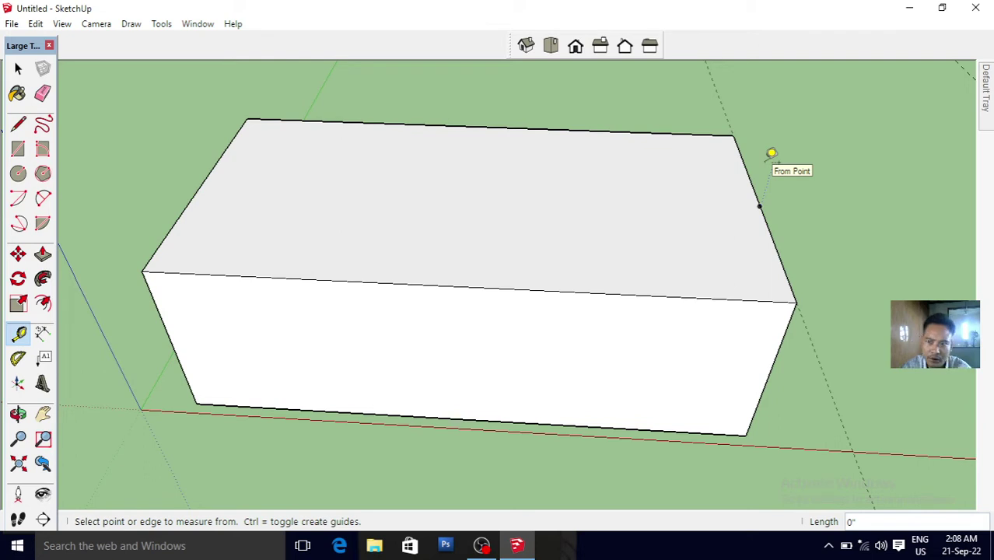
pyautogui.click(815, 182)
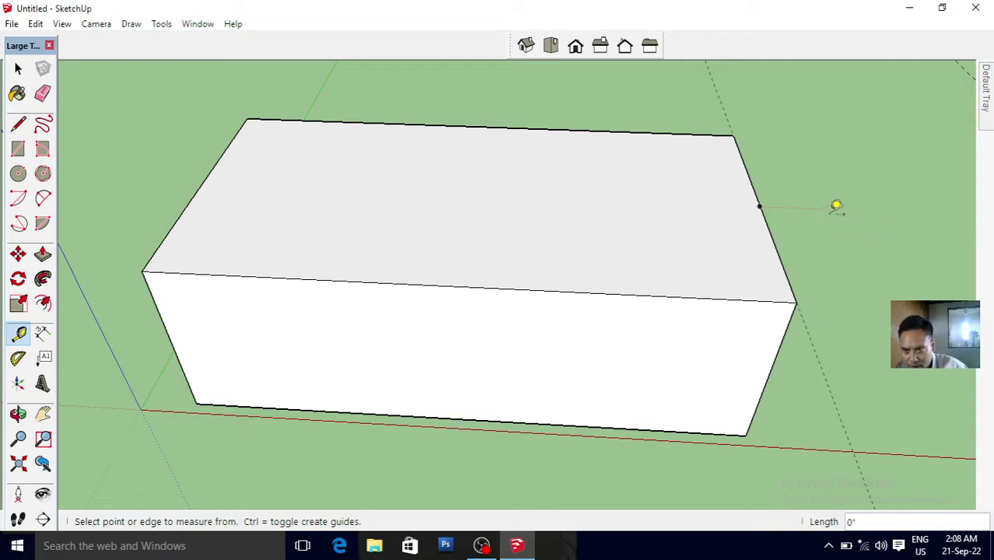
pyautogui.press('Escape')
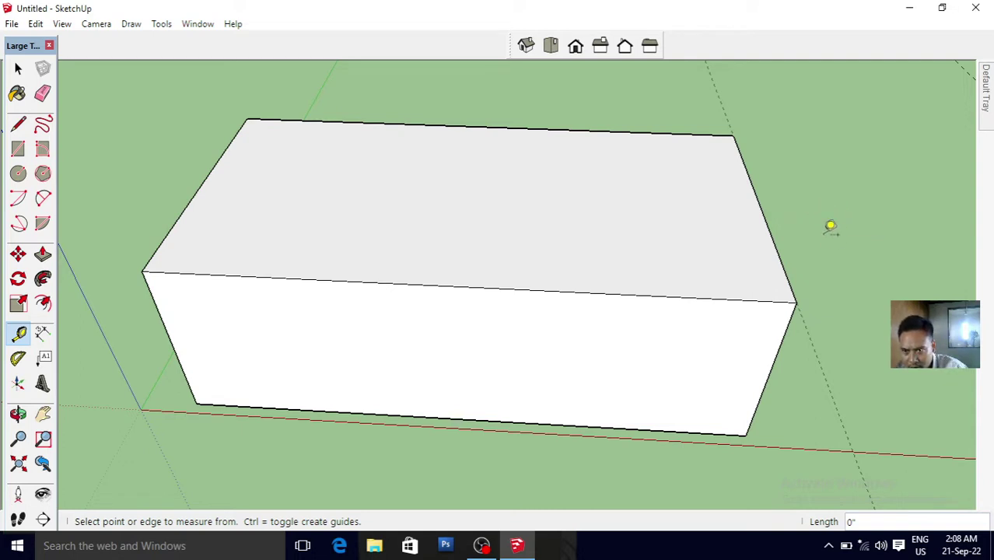
pyautogui.click(759, 206)
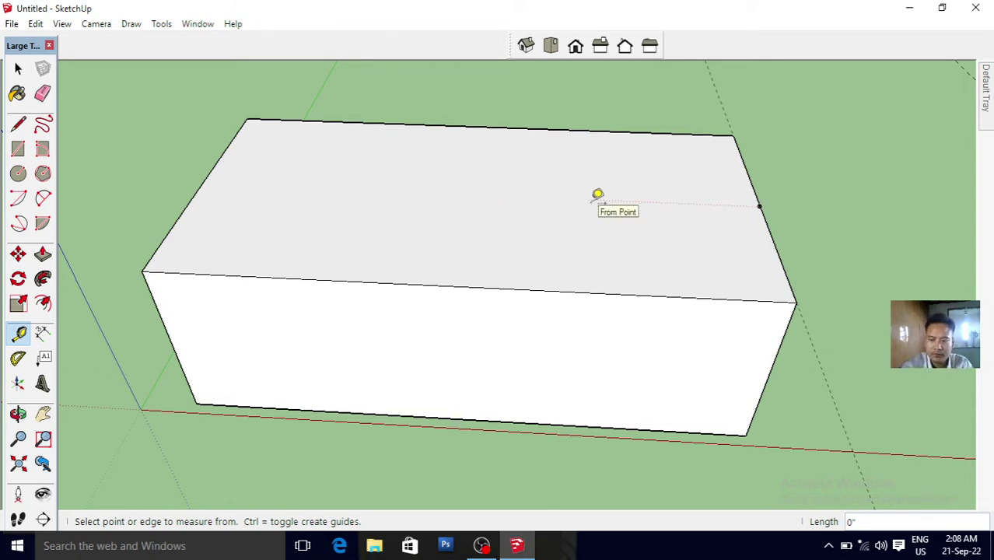
pyautogui.press('space')
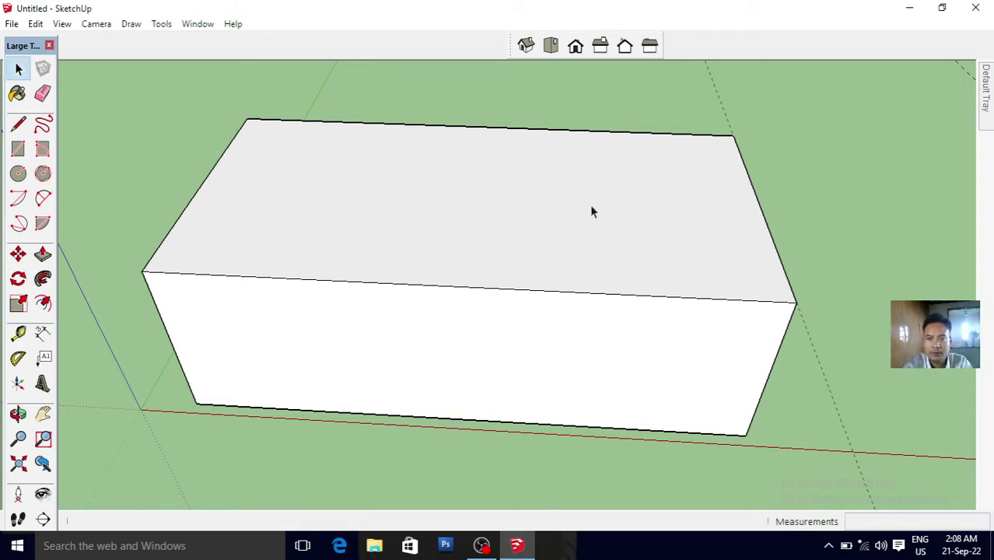
pyautogui.click(553, 49)
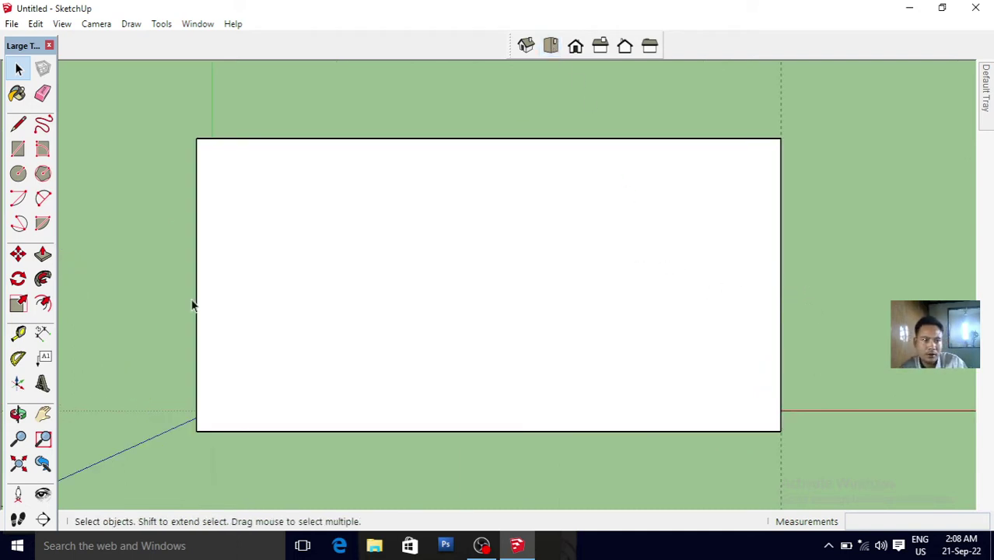
# - Create a Tape Measure guide line 12 in from the rectangle's right edge
pyautogui.click(19, 335)
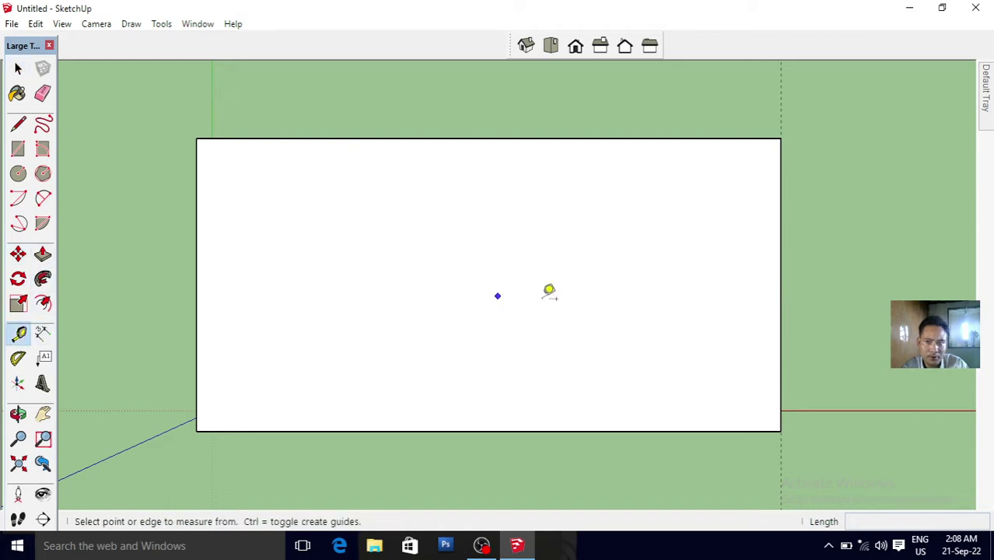
pyautogui.click(781, 261)
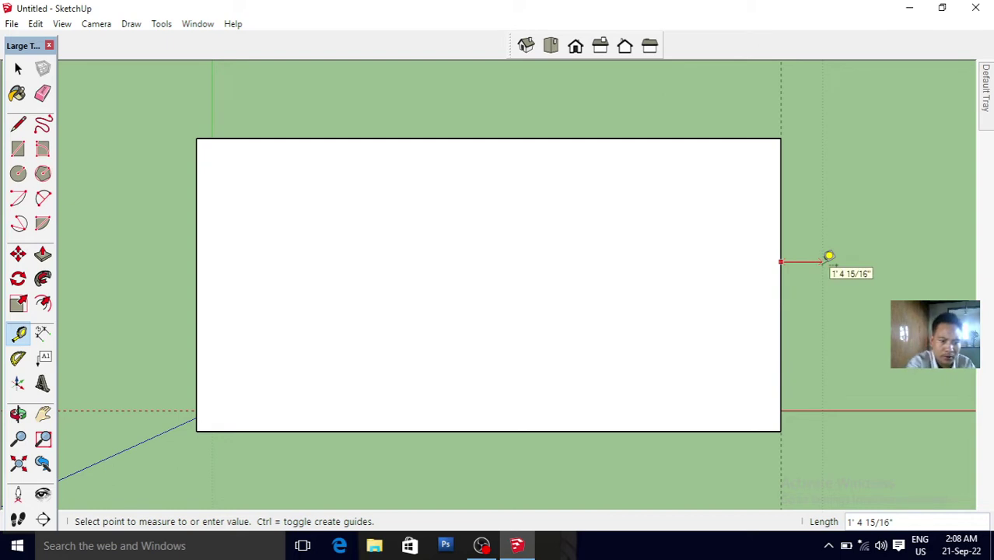
pyautogui.write('12')
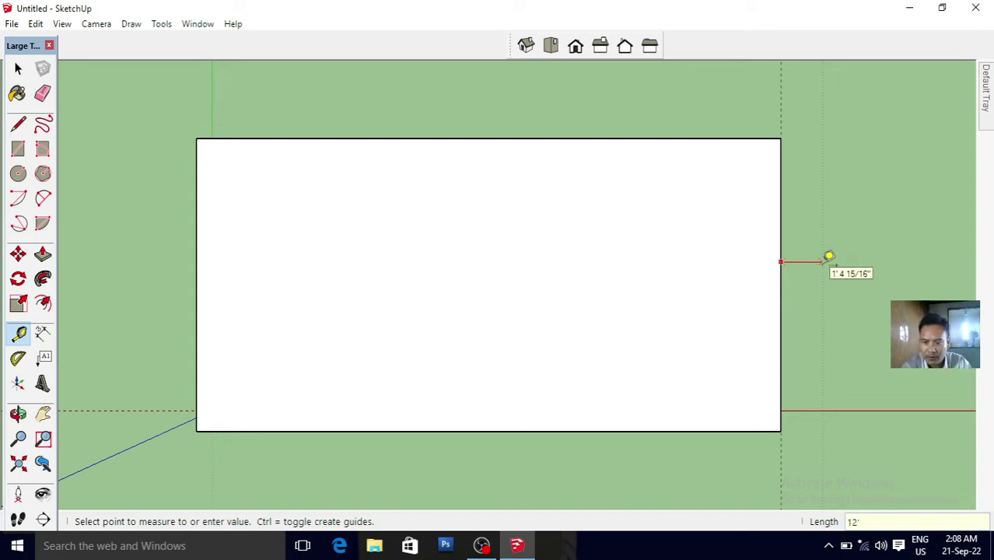
pyautogui.press('Return')
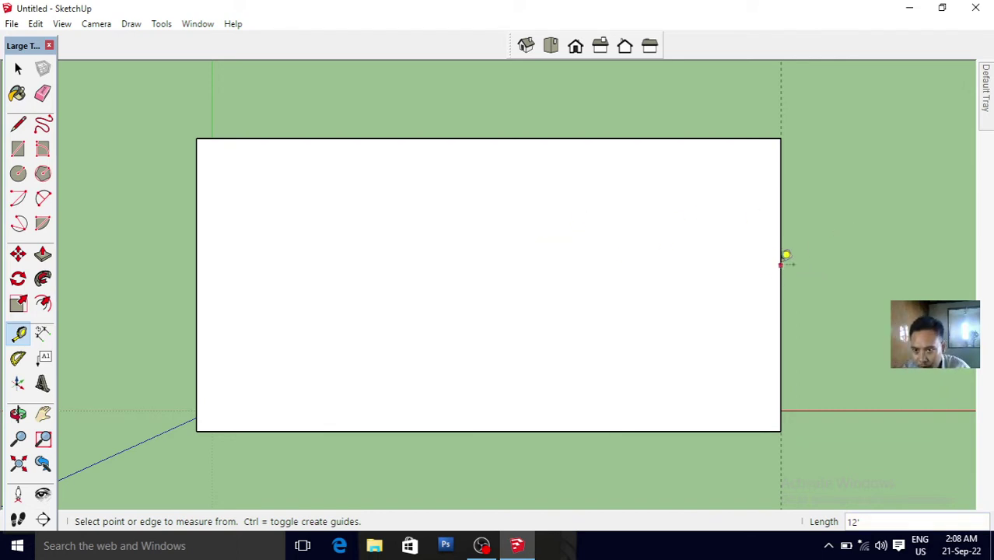
pyautogui.click(780, 265)
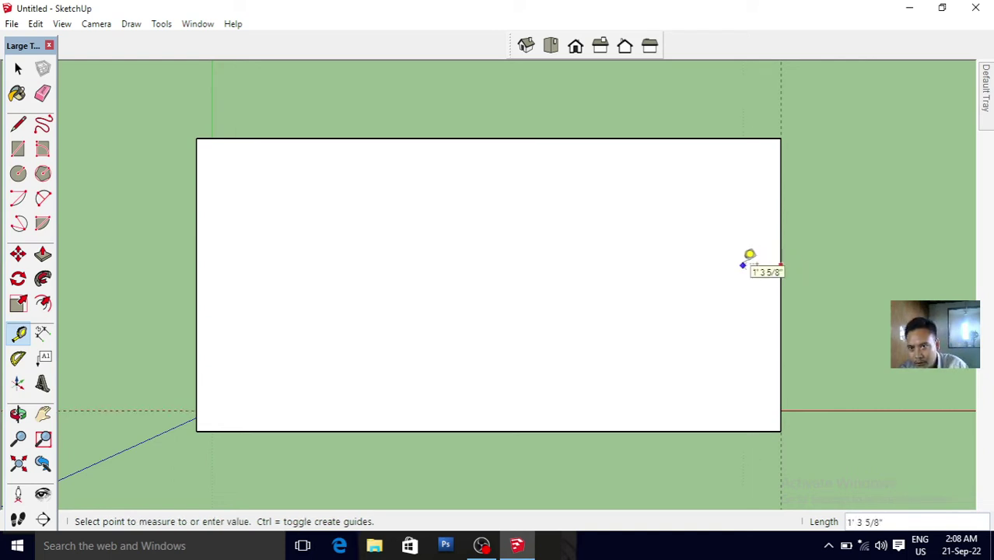
pyautogui.write('12')
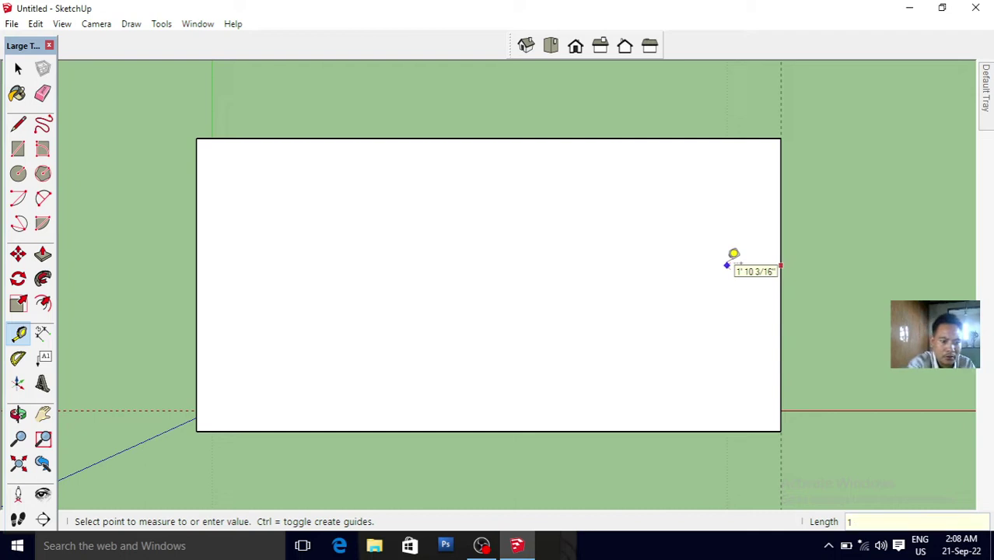
pyautogui.press('Return')
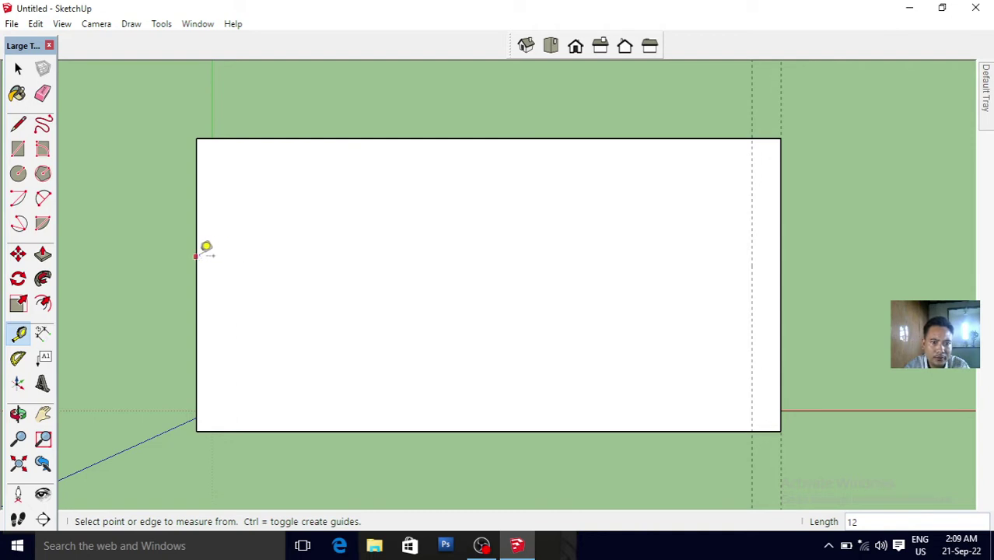
# - Dismiss the invalid-length warning and place a guide 12 in from the left edge
pyautogui.click(195, 255)
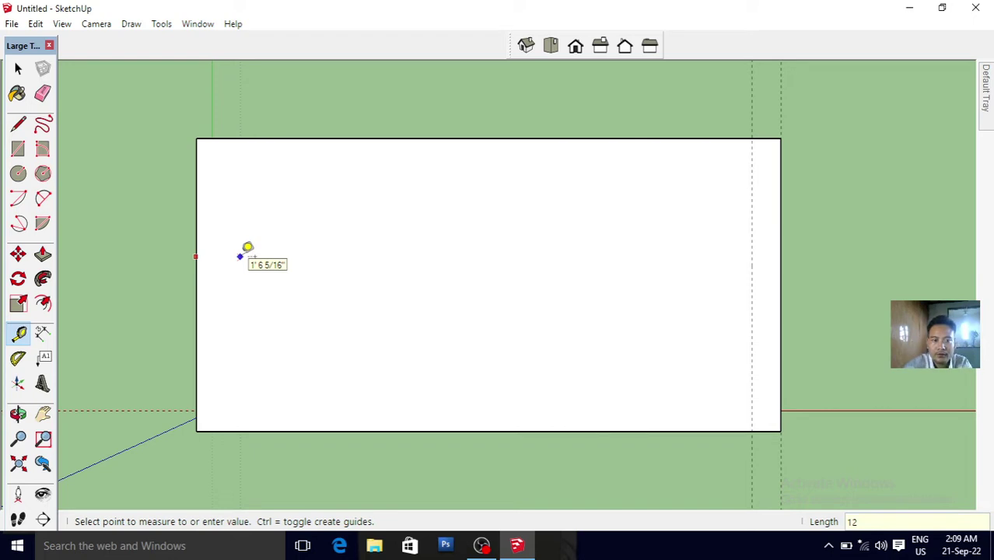
pyautogui.write('\\')
pyautogui.press('Return')
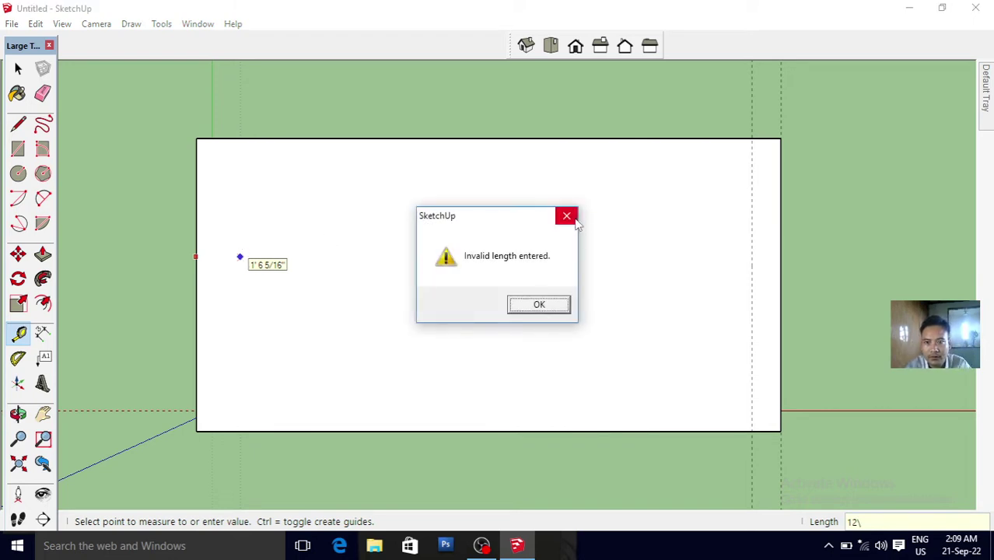
pyautogui.click(566, 215)
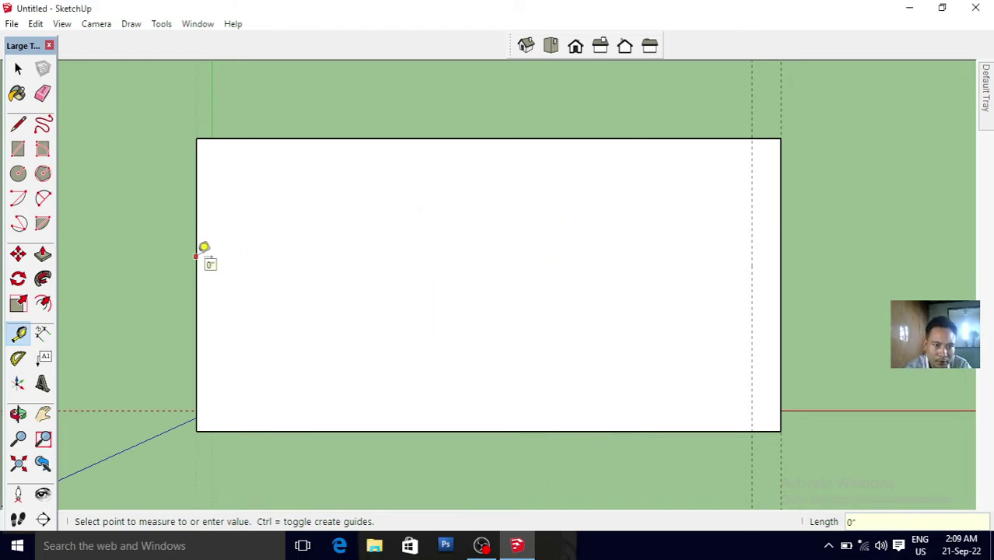
pyautogui.click(196, 257)
pyautogui.write('12')
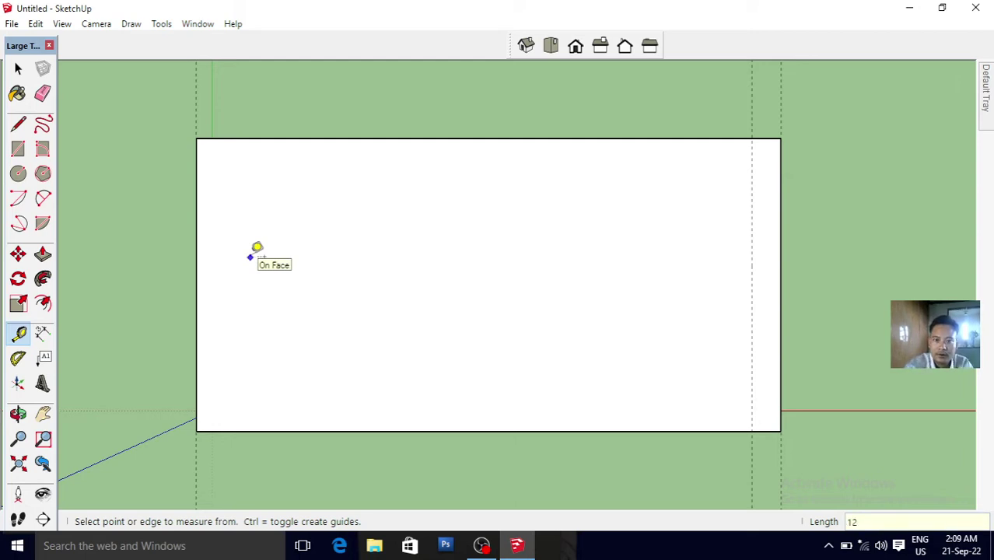
pyautogui.click(196, 209)
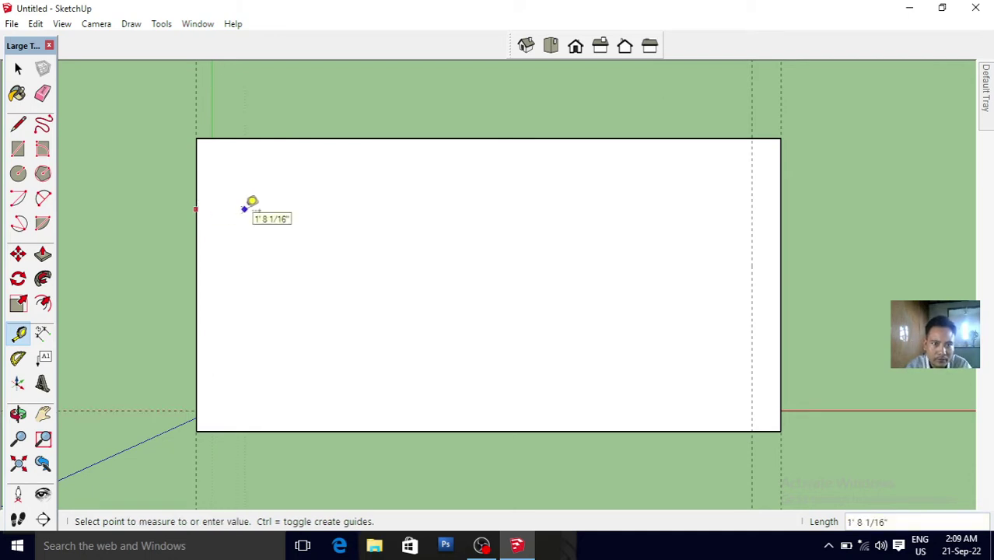
pyautogui.write('12')
pyautogui.press('Return')
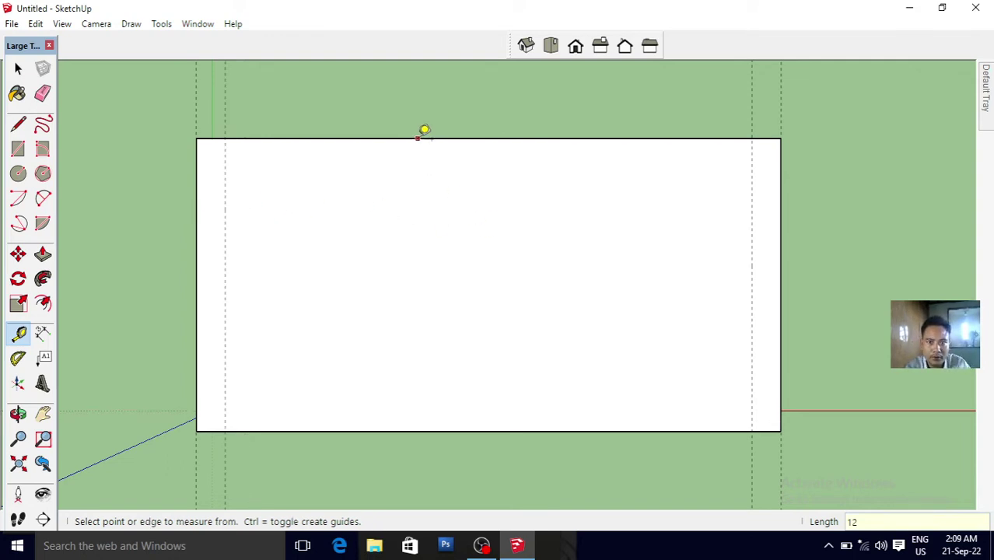
# - Add a guide across the top and another 12 inches above the bottom edge
pyautogui.click(415, 138)
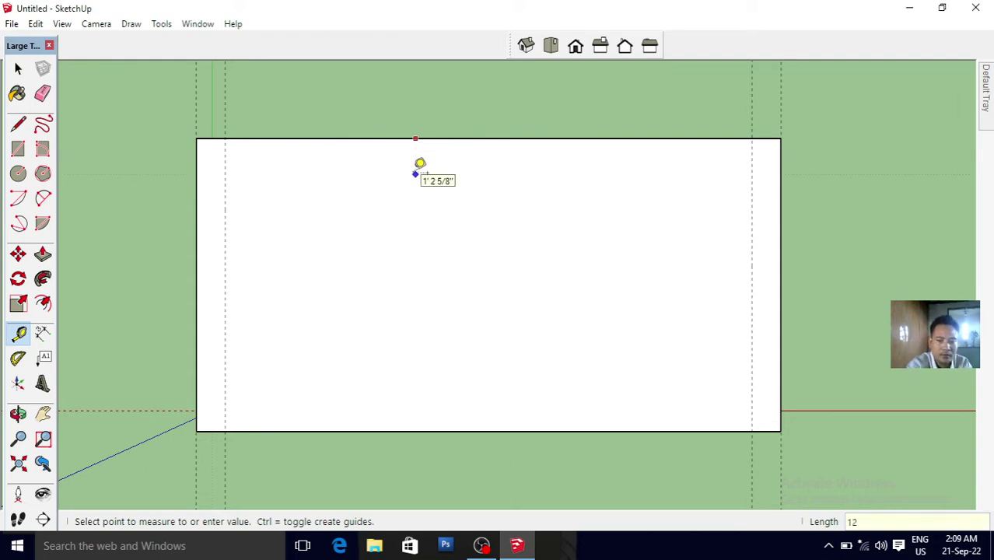
pyautogui.click(420, 165)
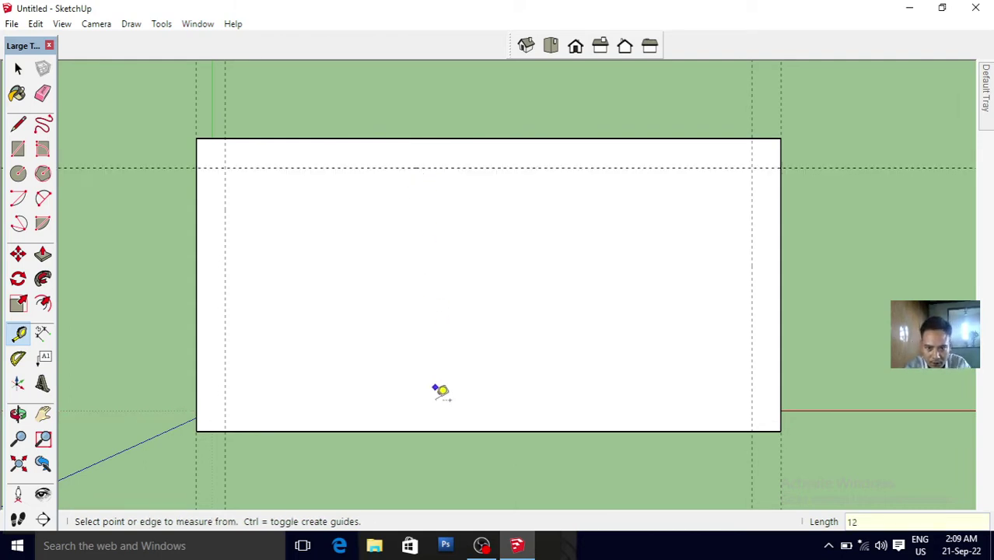
pyautogui.click(437, 429)
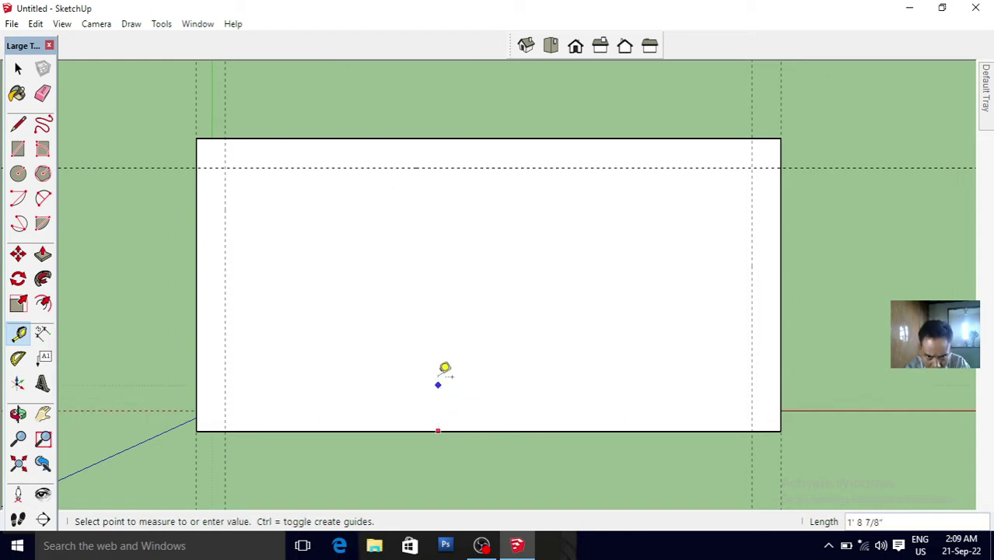
pyautogui.write('12')
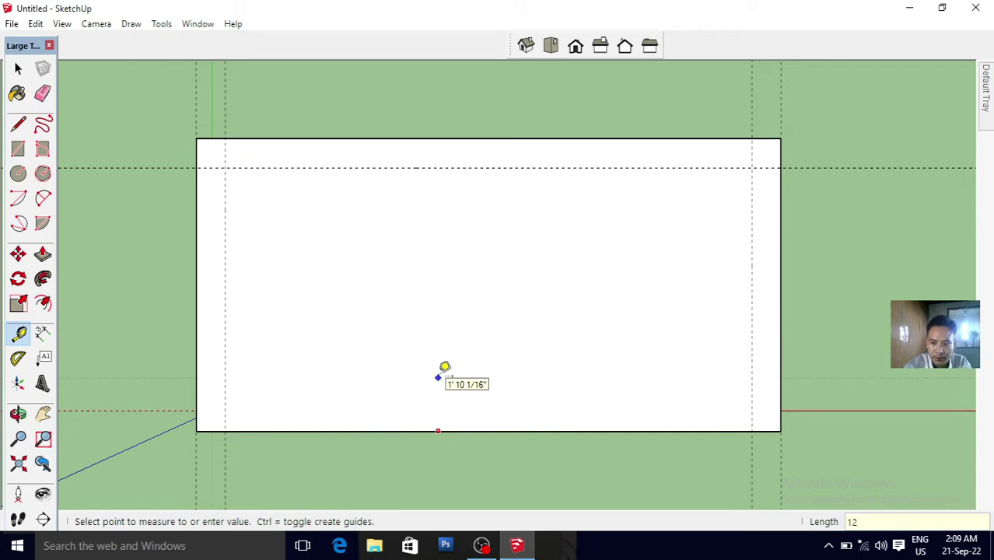
pyautogui.press('Return')
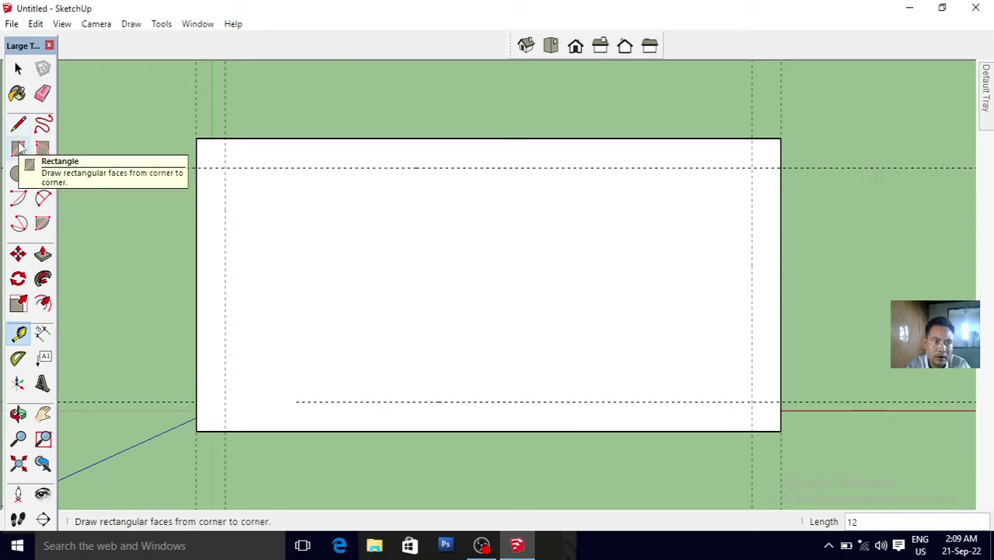
# - Draw a rectangle from the upper-left to the lower-right guide intersection
pyautogui.click(18, 148)
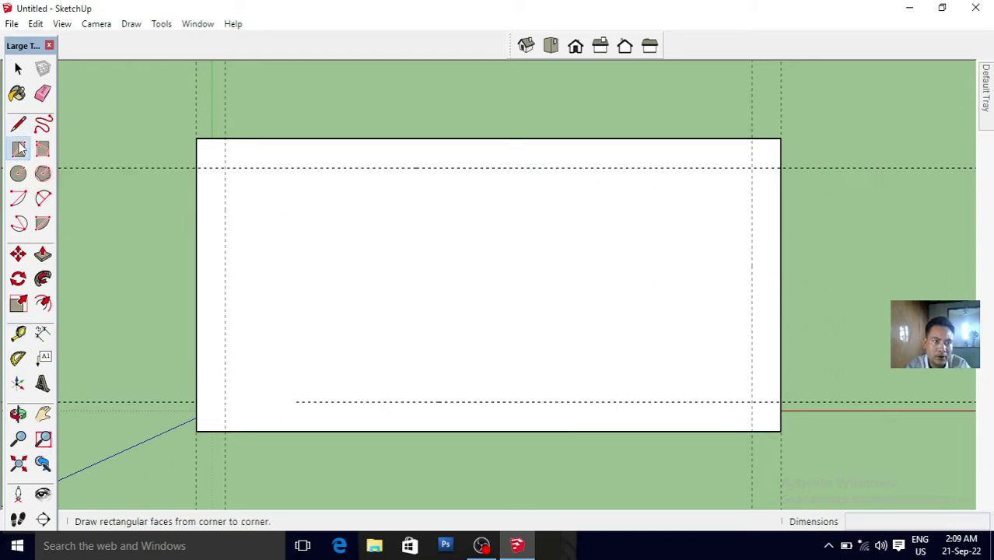
pyautogui.click(224, 167)
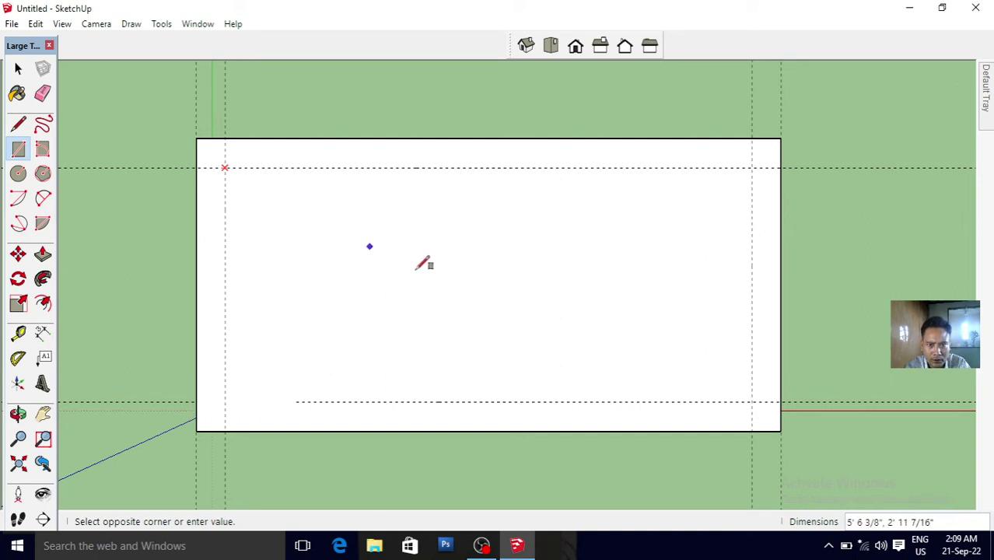
pyautogui.click(752, 401)
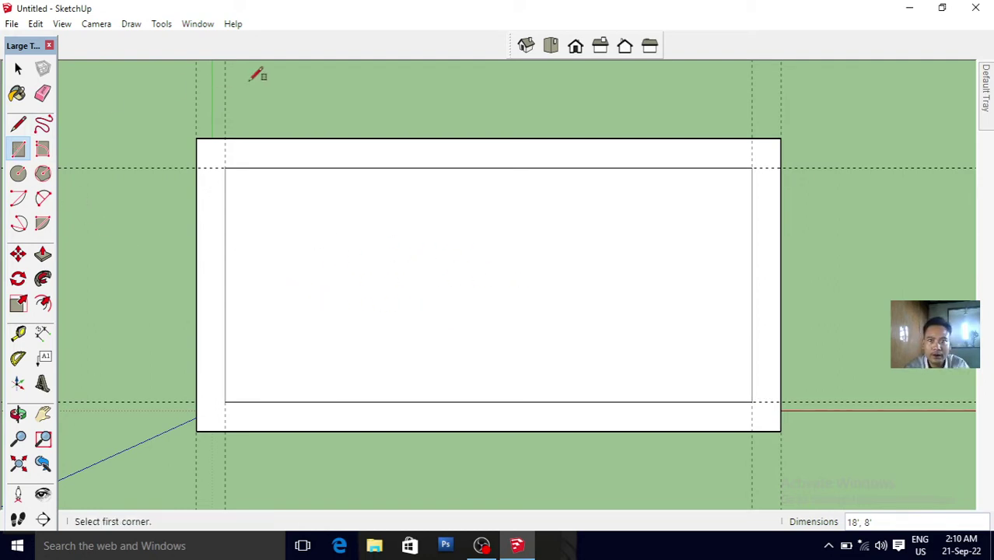
# - In Iso view, push/pull the face 4' to hollow the box behind a 12 in rim
pyautogui.click(526, 49)
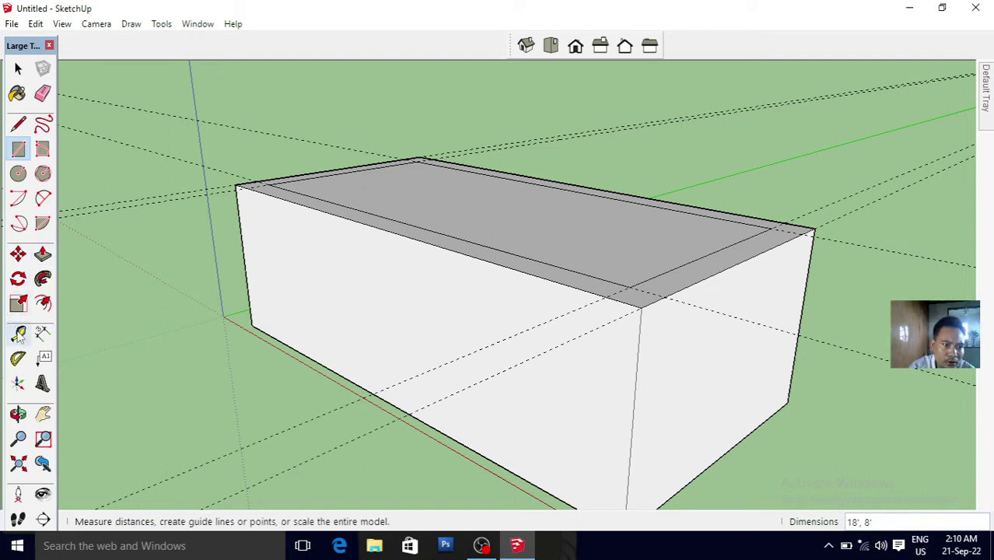
pyautogui.click(45, 256)
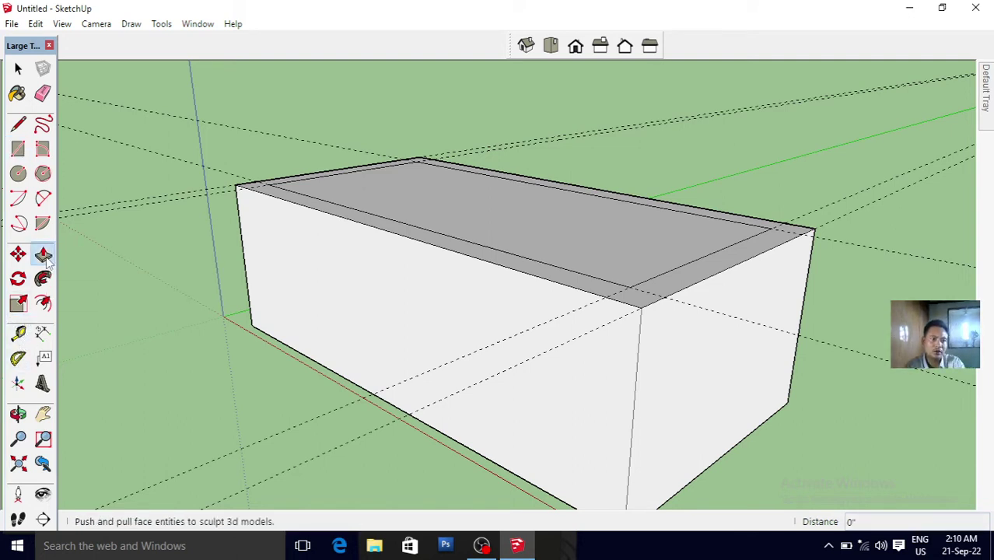
pyautogui.click(397, 231)
pyautogui.write("4'")
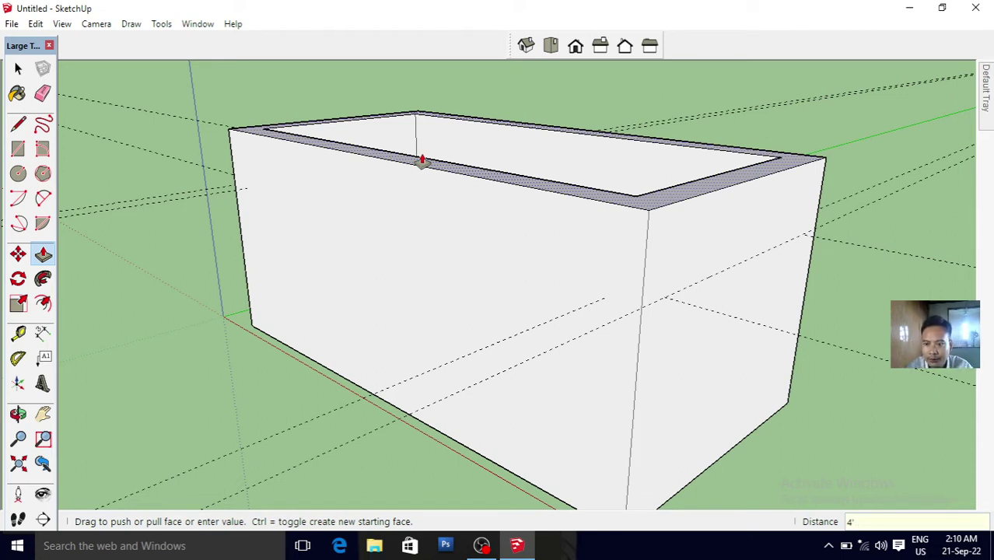
pyautogui.press('Return')
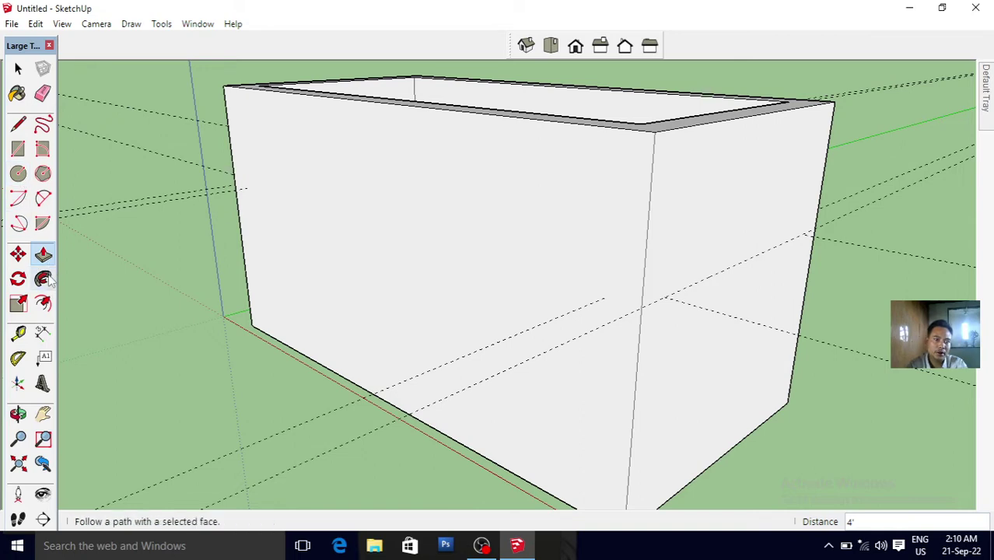
# - Orbit the camera until the box's long side faces nearly straight on
pyautogui.click(20, 414)
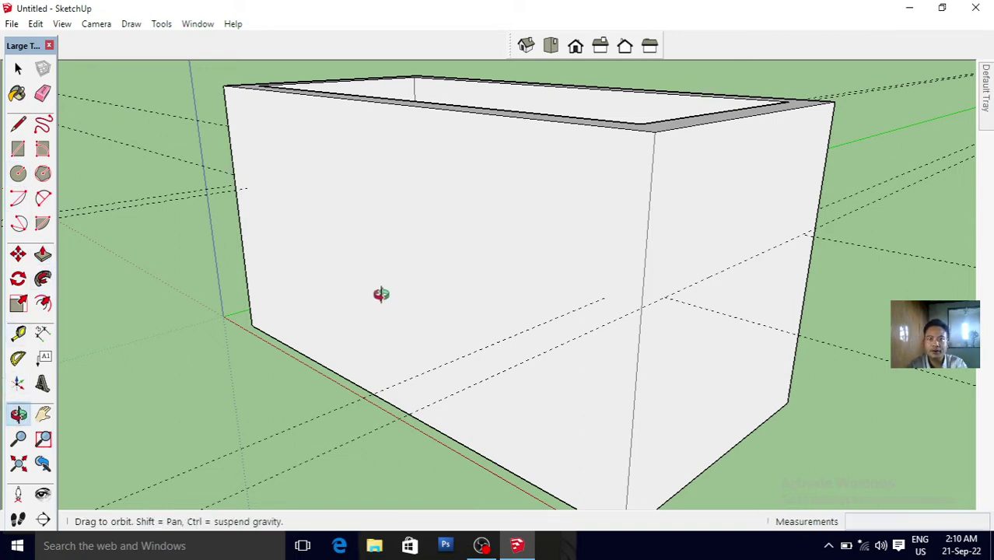
pyautogui.moveTo(384, 297)
pyautogui.mouseDown()
pyautogui.moveTo(206, 341)
pyautogui.moveTo(514, 388)
pyautogui.moveTo(388, 412)
pyautogui.moveTo(349, 364)
pyautogui.moveTo(355, 337)
pyautogui.moveTo(397, 309)
pyautogui.moveTo(674, 377)
pyautogui.moveTo(482, 391)
pyautogui.moveTo(317, 297)
pyautogui.moveTo(479, 315)
pyautogui.moveTo(592, 310)
pyautogui.moveTo(604, 253)
pyautogui.moveTo(614, 290)
pyautogui.moveTo(610, 238)
pyautogui.mouseUp()
pyautogui.moveTo(629, 277)
pyautogui.mouseDown()
pyautogui.moveTo(616, 258)
pyautogui.moveTo(618, 202)
pyautogui.moveTo(631, 271)
pyautogui.moveTo(762, 269)
pyautogui.moveTo(710, 278)
pyautogui.moveTo(703, 263)
pyautogui.mouseUp()
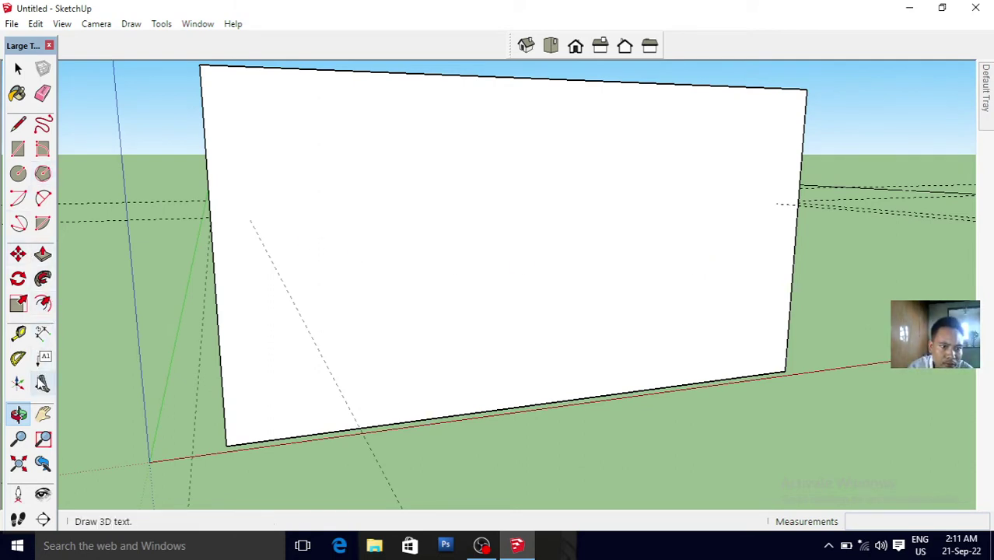
# - Place guides 12 in from the front wall's left edge
pyautogui.click(20, 336)
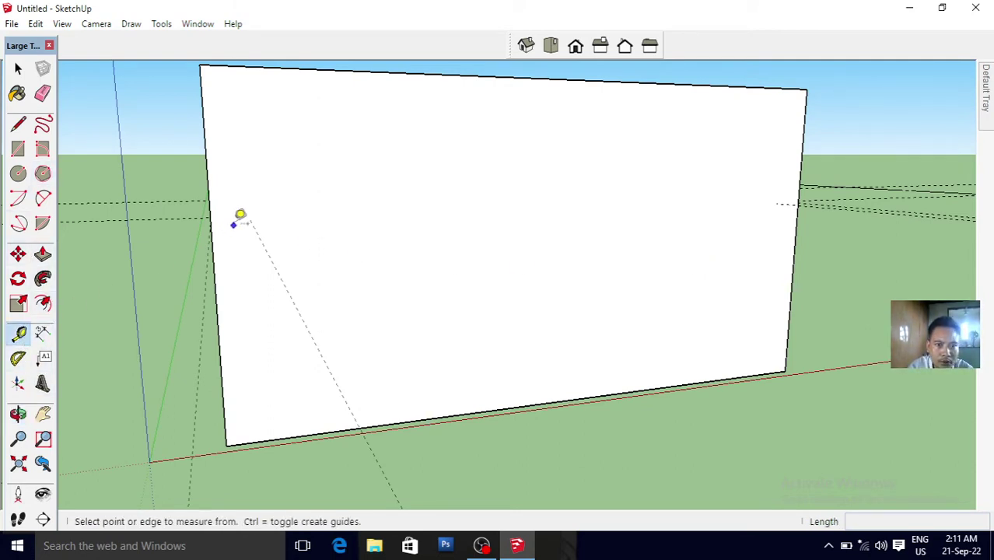
pyautogui.click(210, 220)
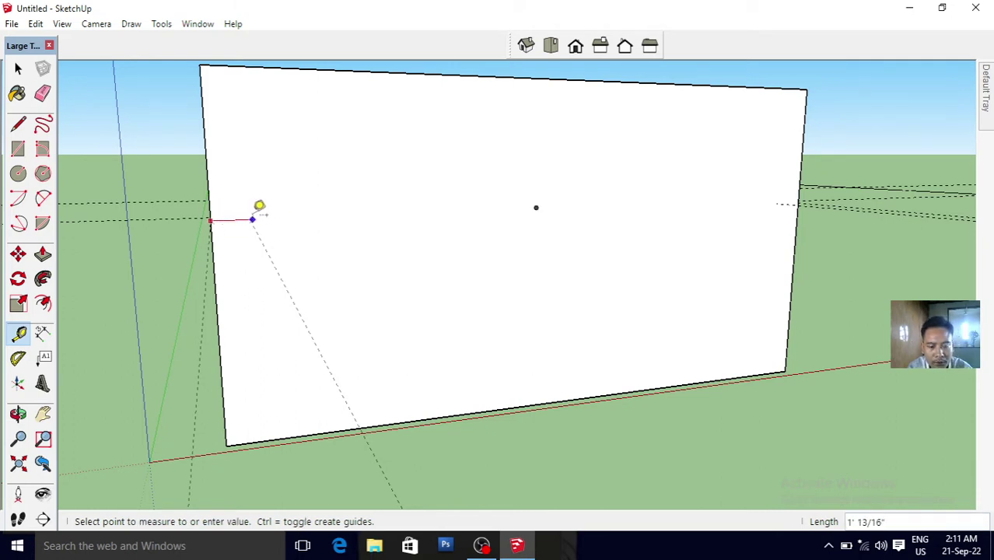
pyautogui.write('12')
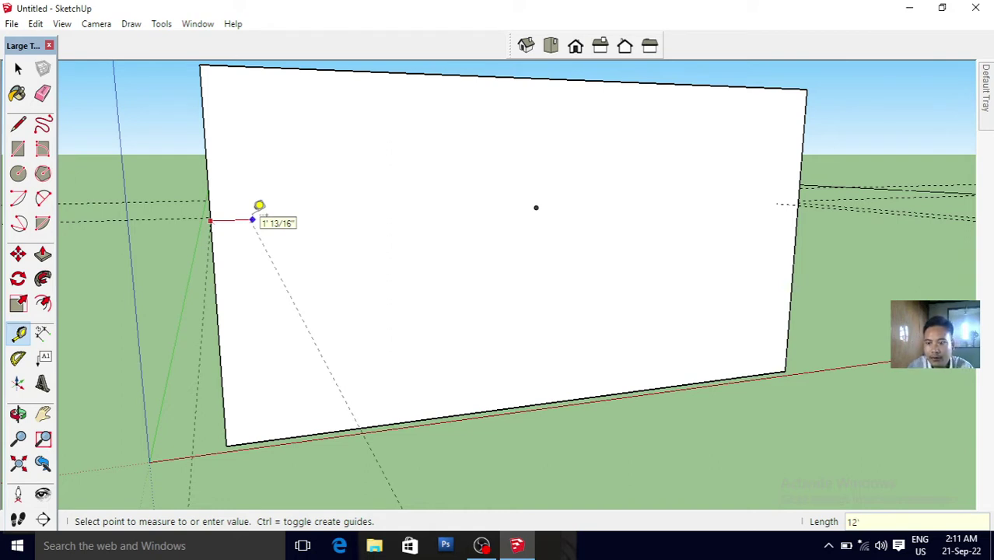
pyautogui.press('Return')
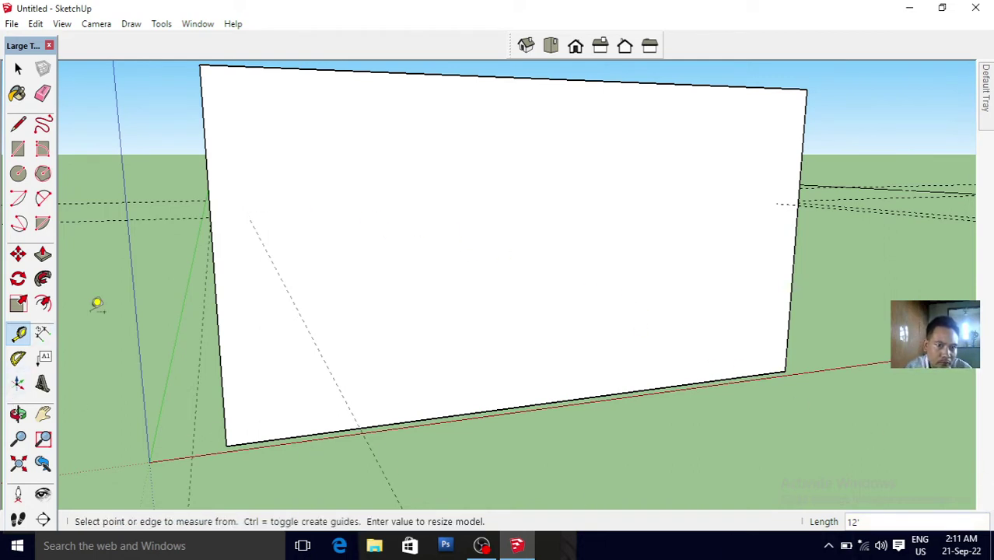
pyautogui.click(212, 237)
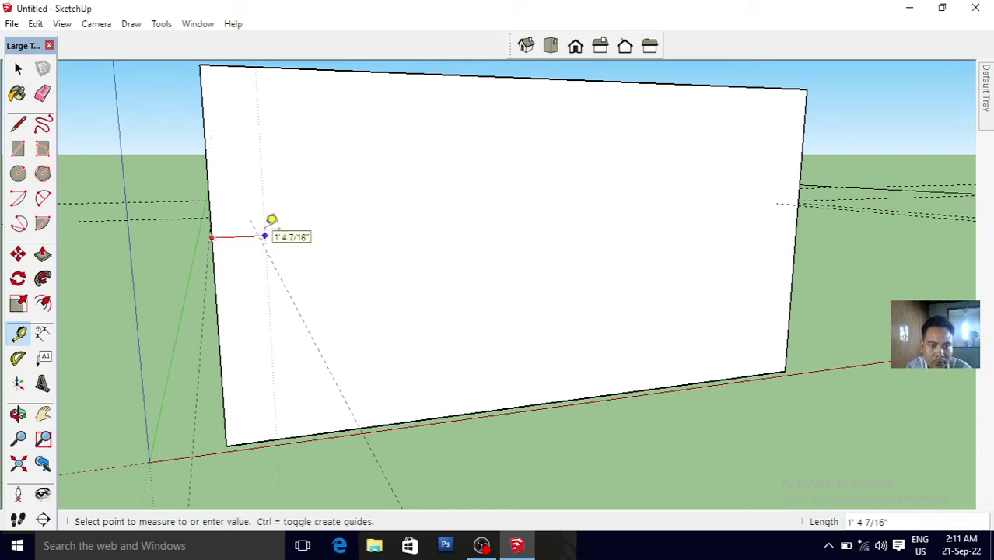
pyautogui.write('12')
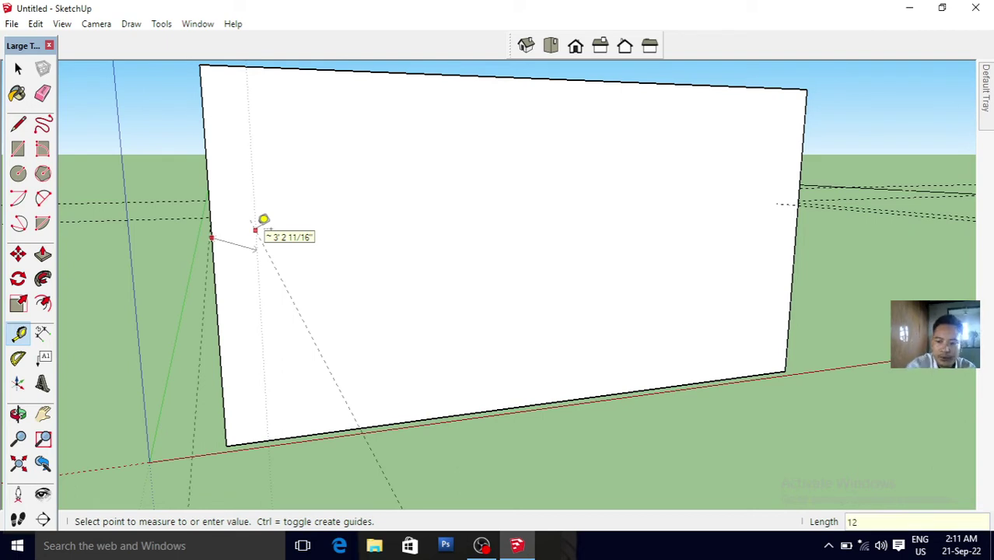
pyautogui.press('Return')
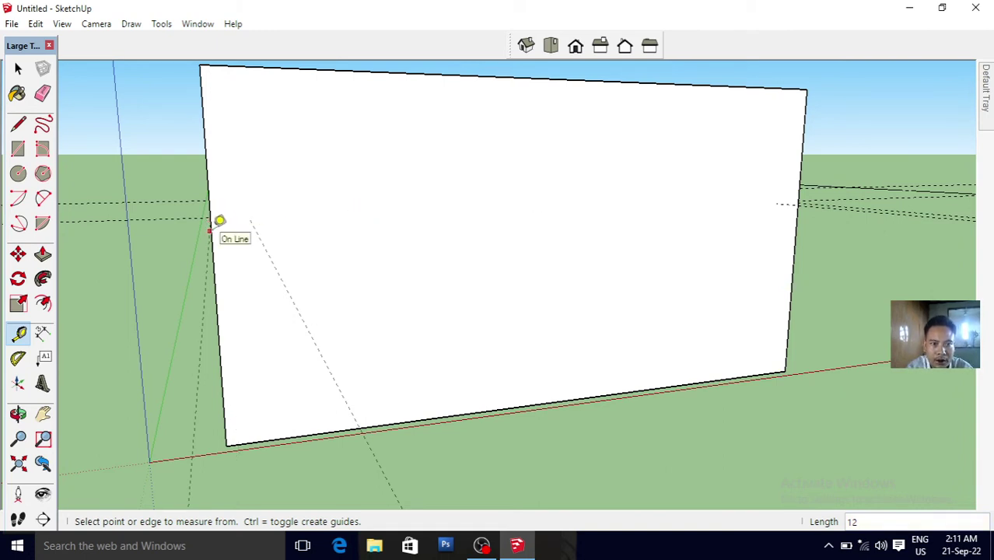
# - Add 12-foot vertical and horizontal guides across the wall, then undo both
pyautogui.click(209, 230)
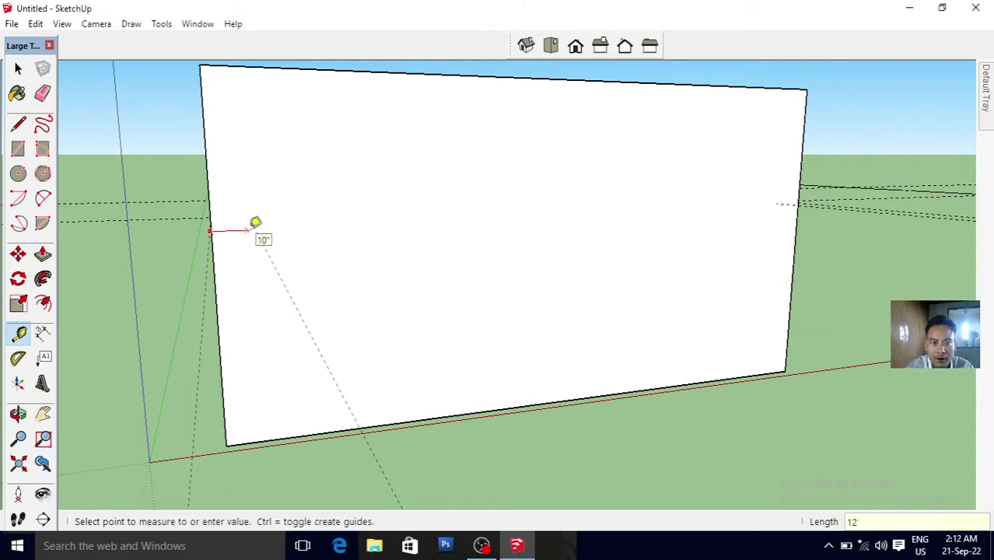
pyautogui.press('Return')
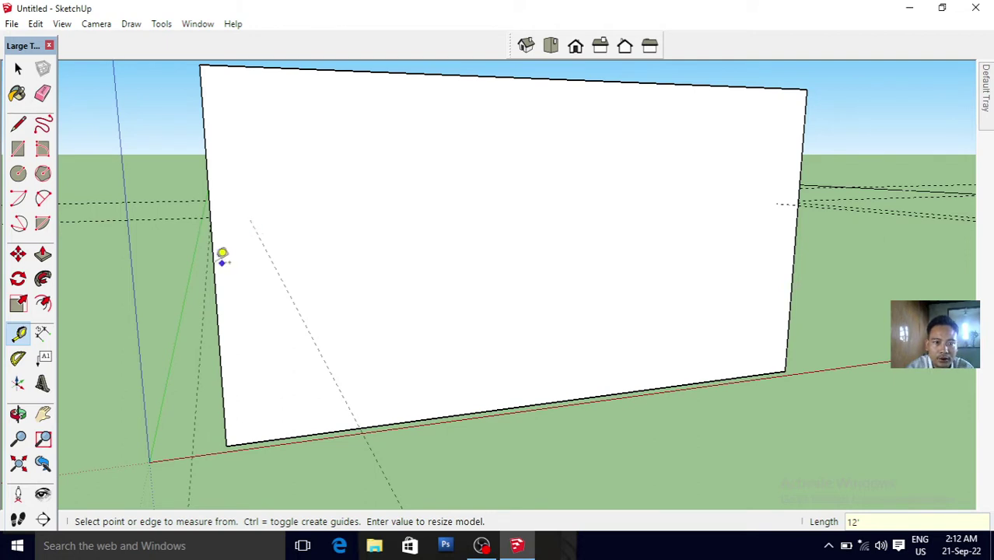
pyautogui.click(215, 242)
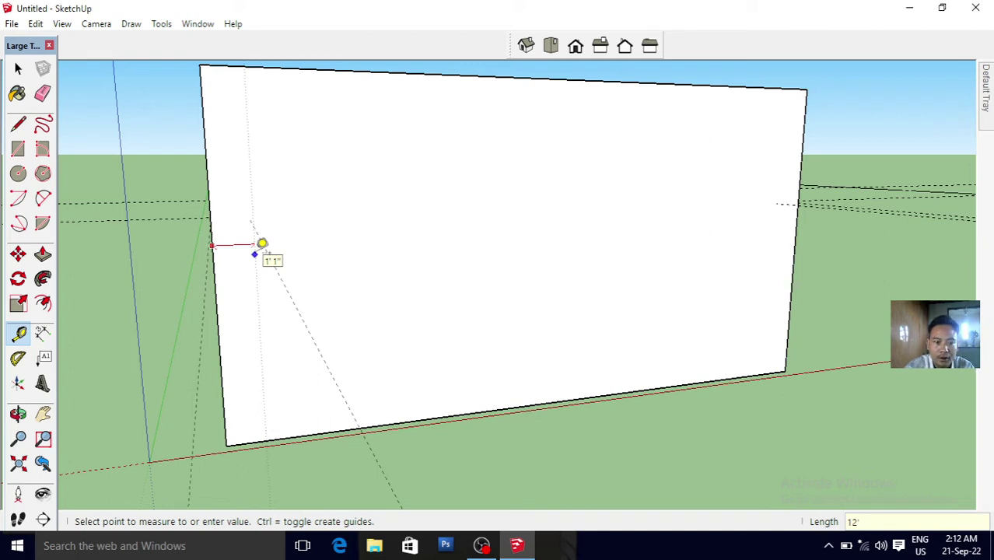
pyautogui.press('Return')
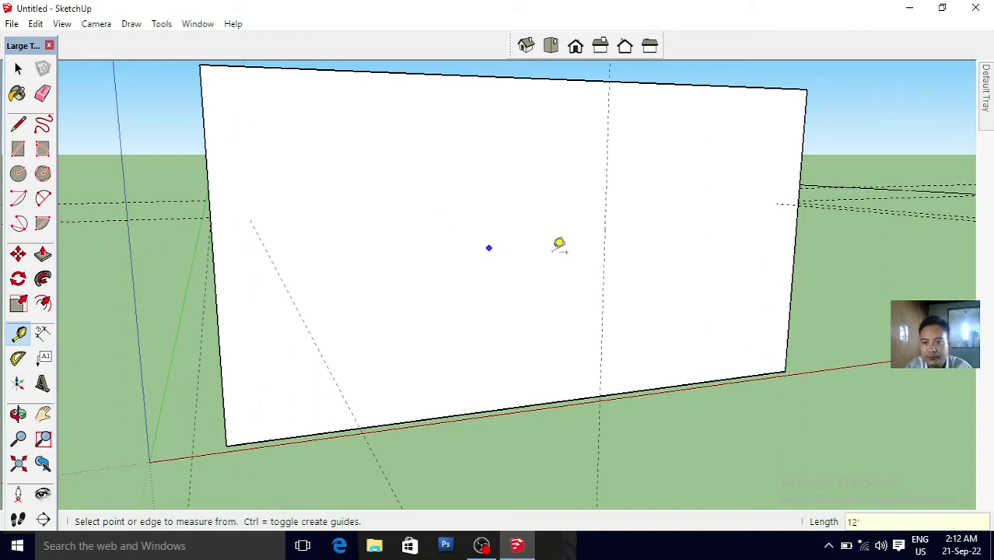
pyautogui.click(43, 415)
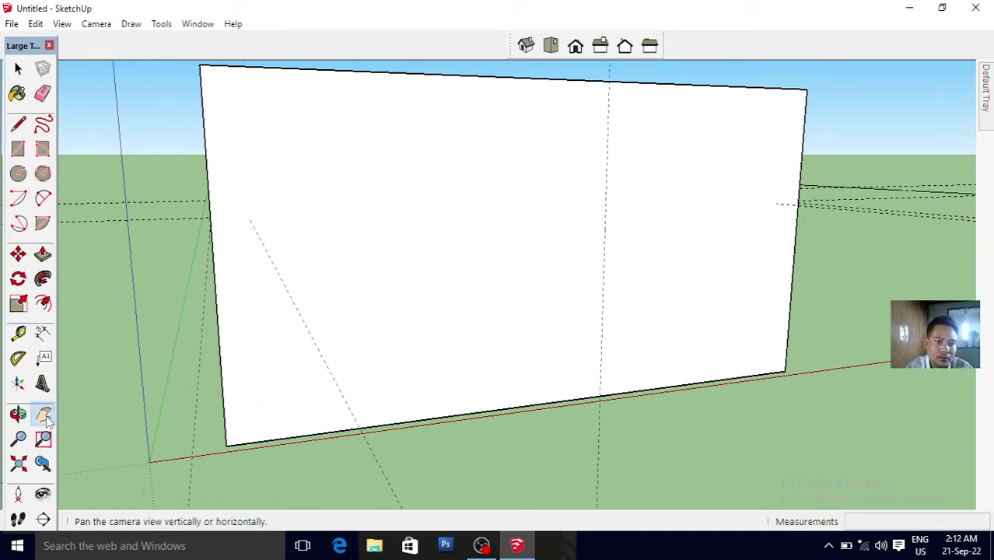
pyautogui.moveTo(300, 375)
pyautogui.mouseDown()
pyautogui.moveTo(273, 361)
pyautogui.moveTo(255, 331)
pyautogui.moveTo(270, 317)
pyautogui.moveTo(266, 336)
pyautogui.mouseUp()
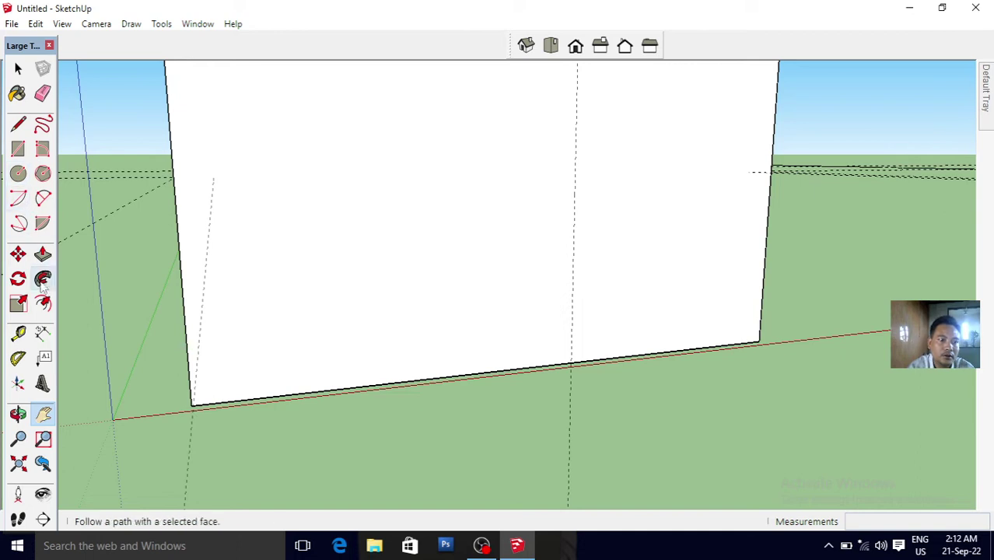
pyautogui.click(20, 336)
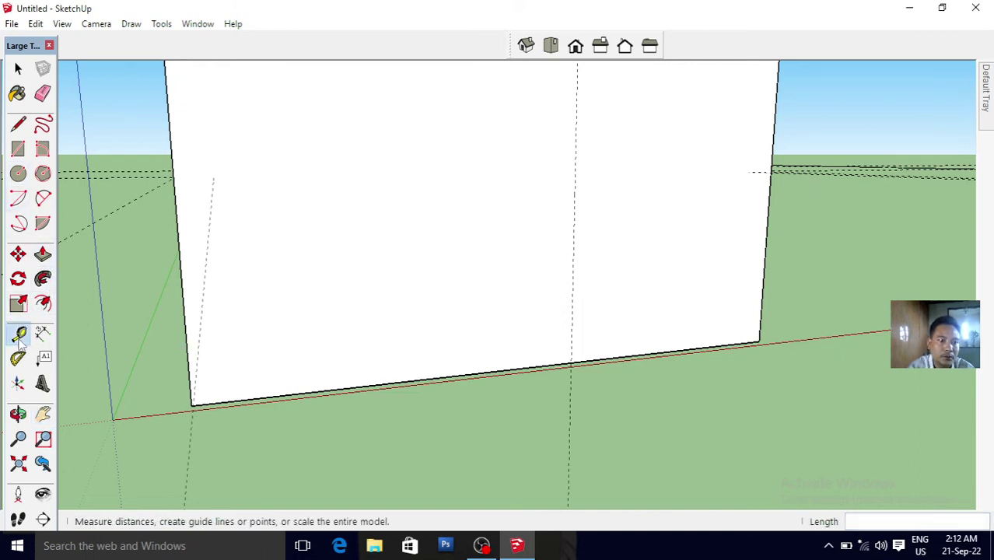
pyautogui.click(181, 173)
pyautogui.write("12'")
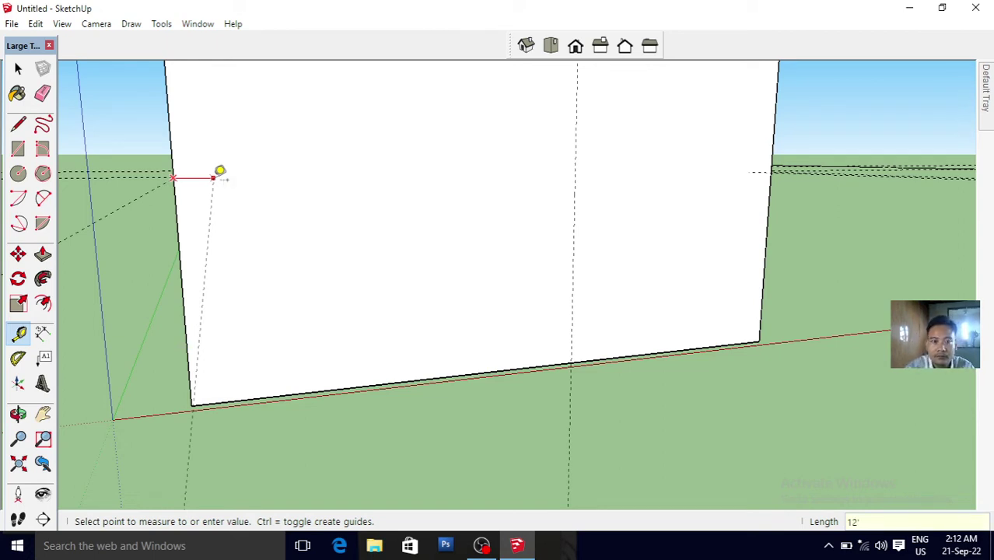
pyautogui.press('Return')
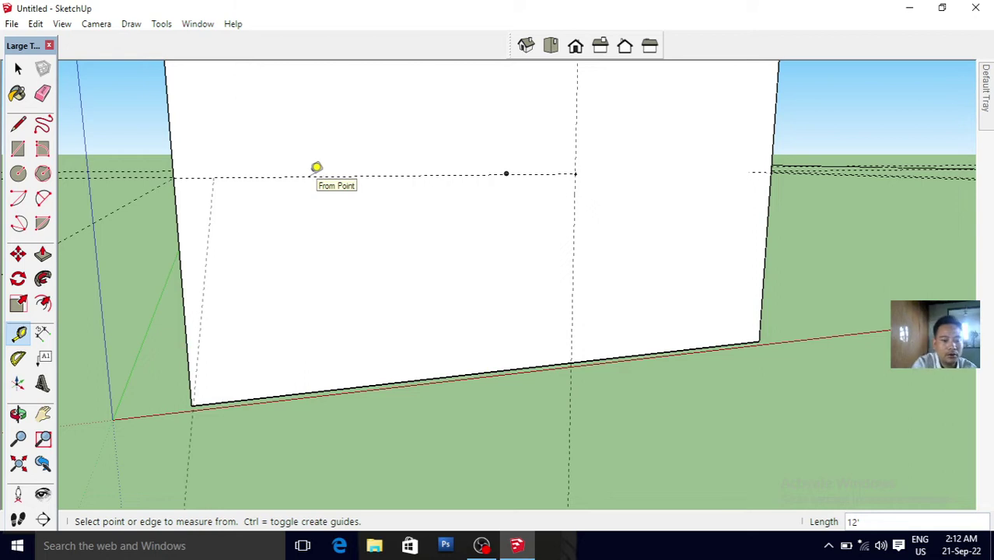
pyautogui.hotkey('ctrl', 'z')
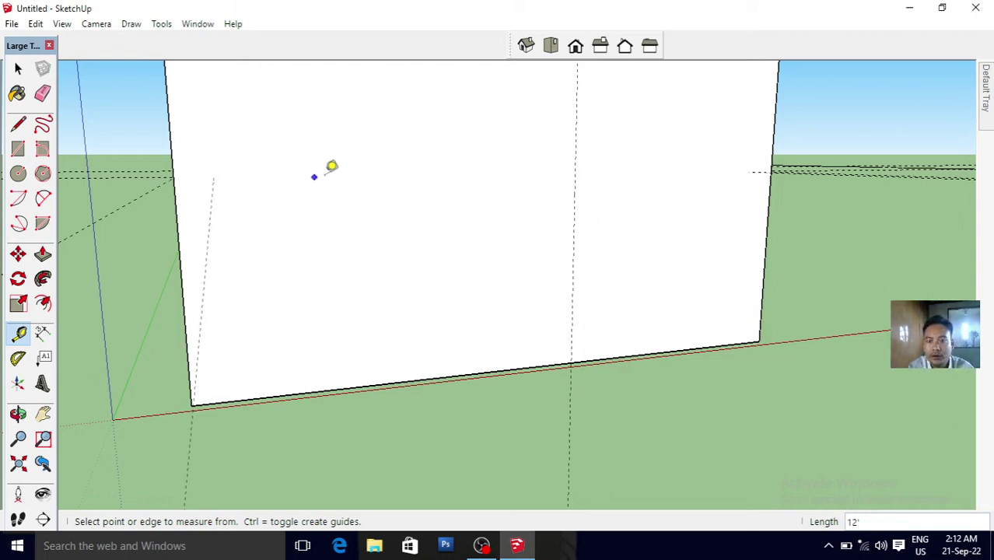
pyautogui.hotkey('ctrl', 'z')
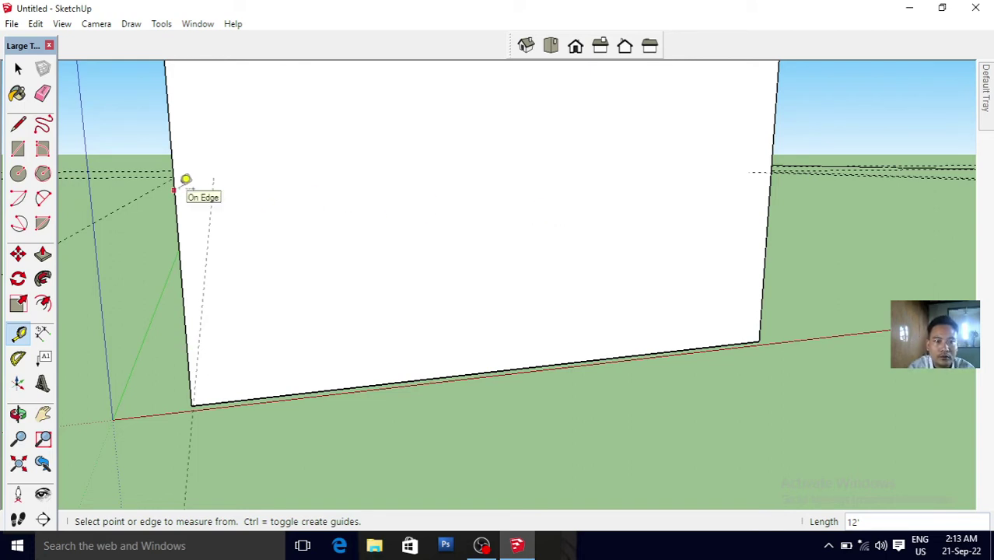
# - Place guides inside the front face's left edge and 12 inches from its right edge
pyautogui.click(175, 189)
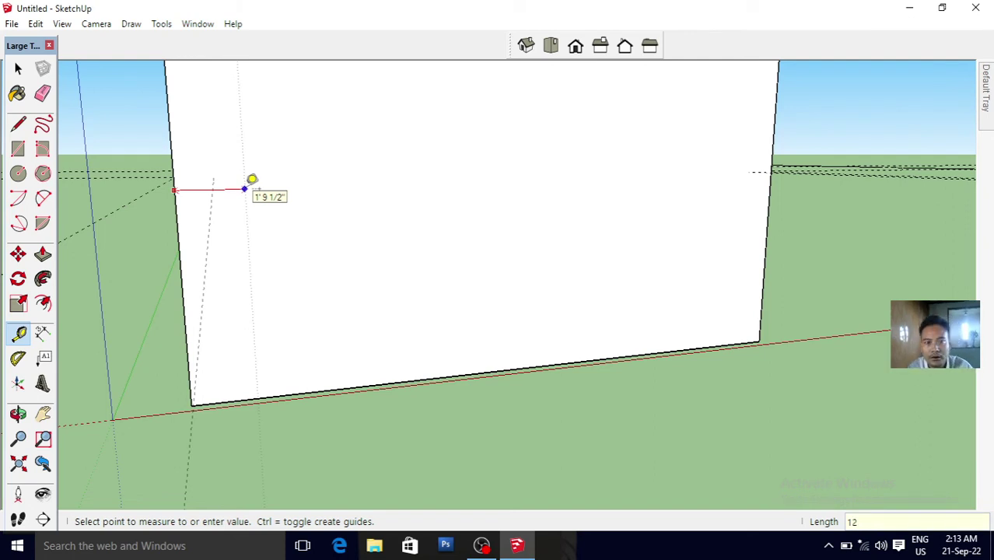
pyautogui.click(245, 189)
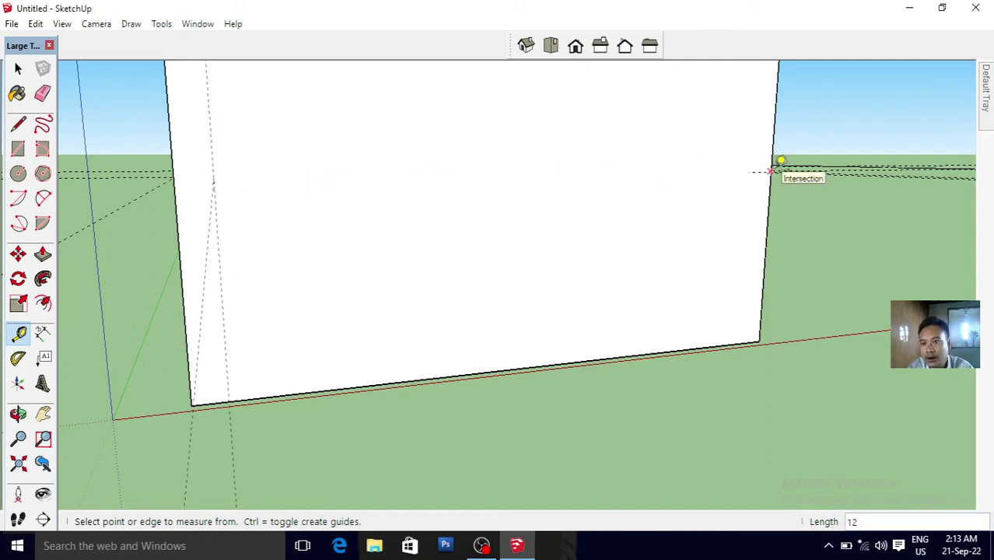
pyautogui.click(779, 161)
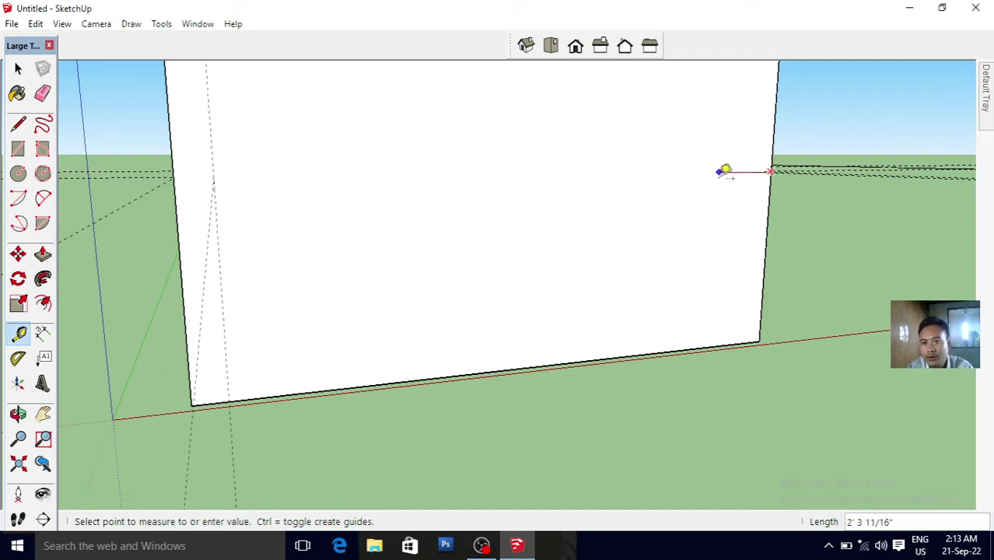
pyautogui.write('12')
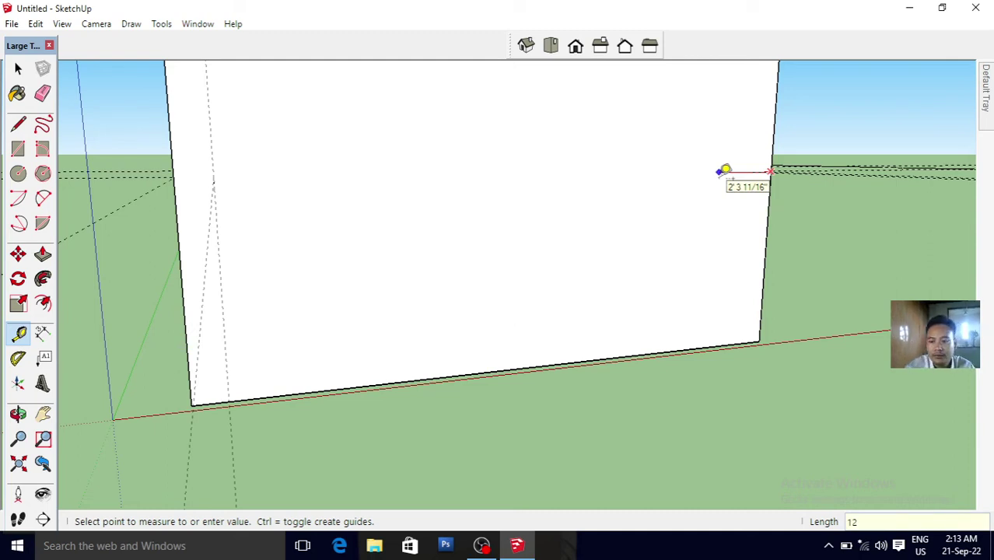
pyautogui.press('Return')
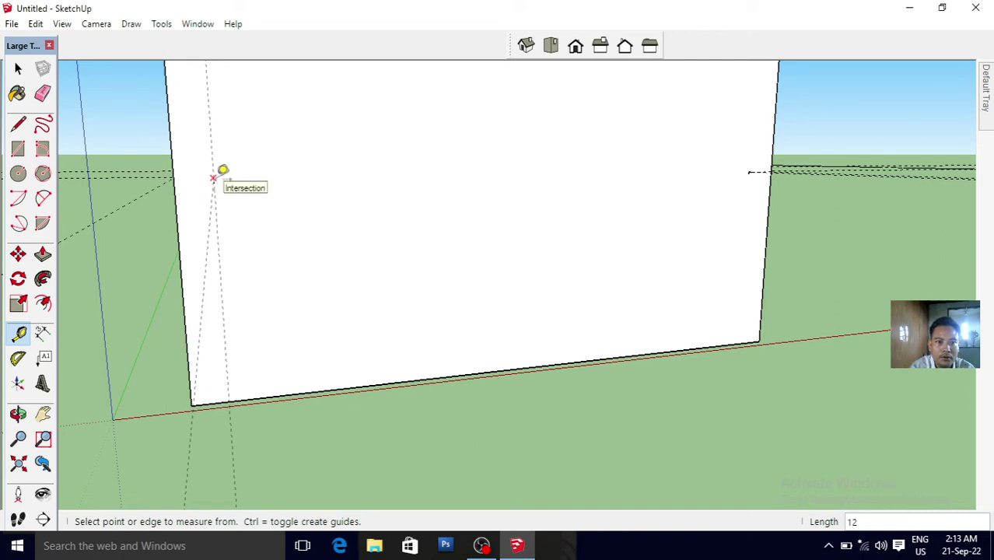
# - Add a guide point 12 inches below the intersection and a guide 12 inches down the left edge
pyautogui.click(213, 178)
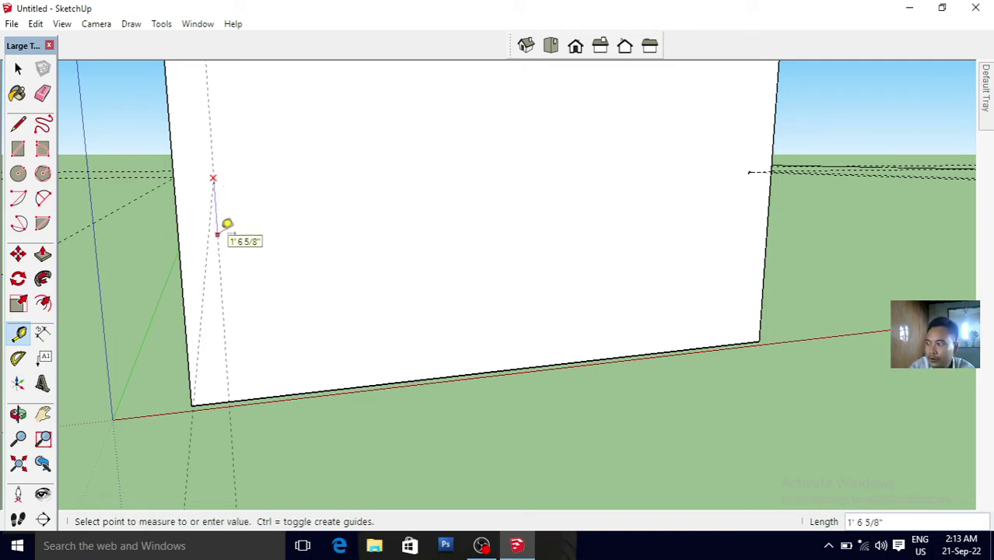
pyautogui.write('2')
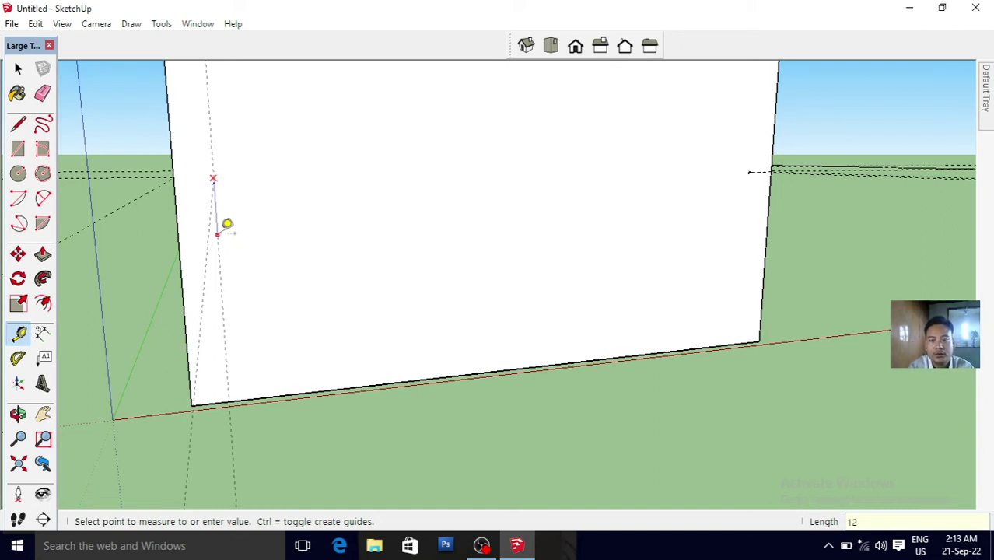
pyautogui.press('Return')
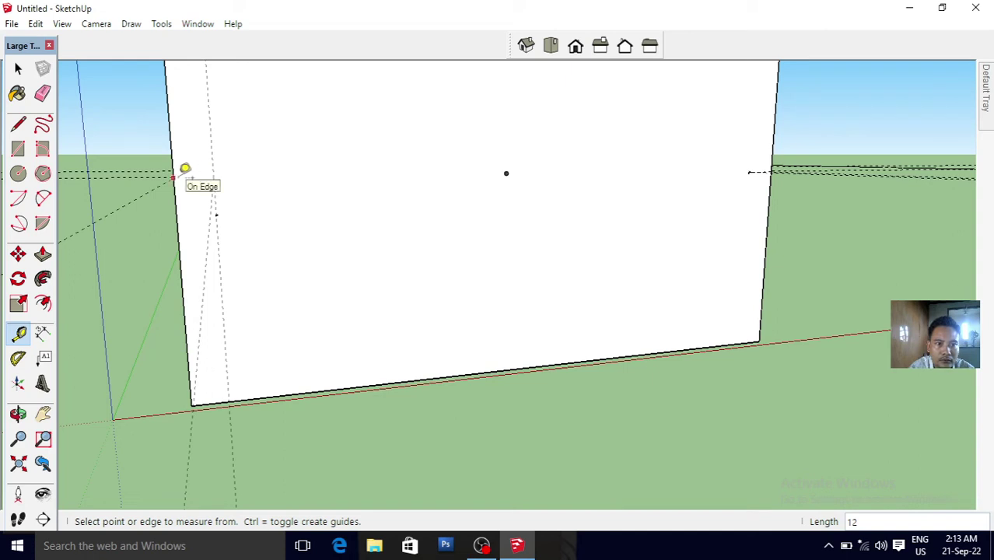
pyautogui.click(172, 179)
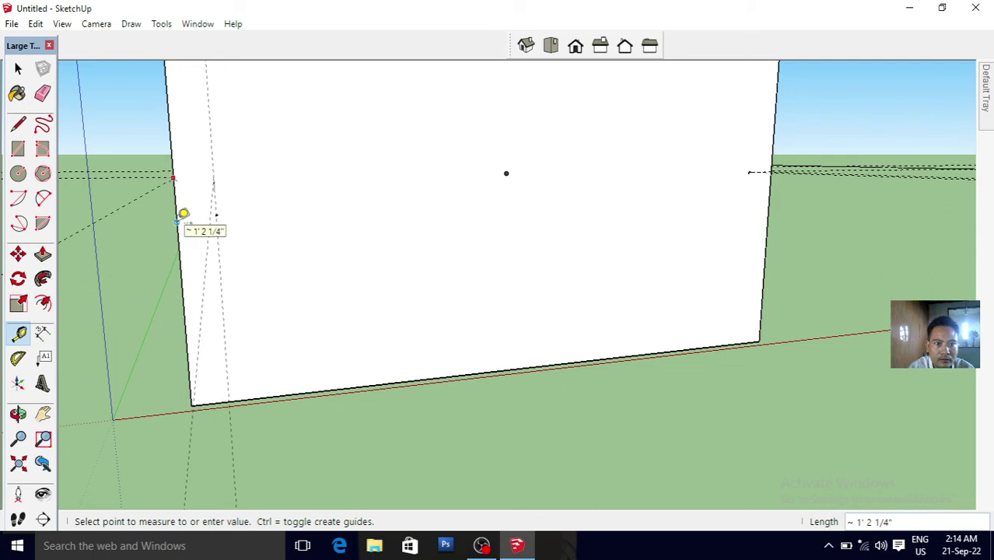
pyautogui.write('12')
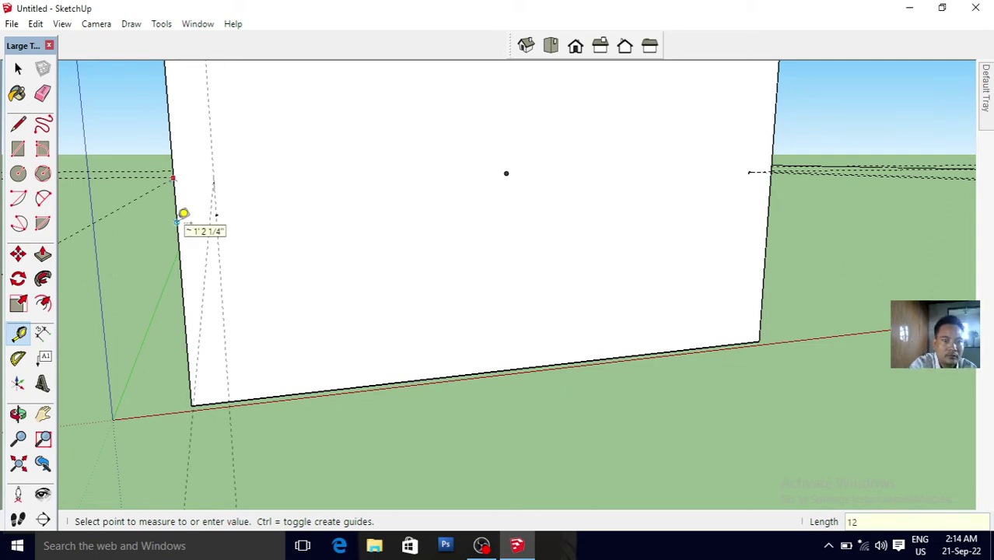
pyautogui.press('Return')
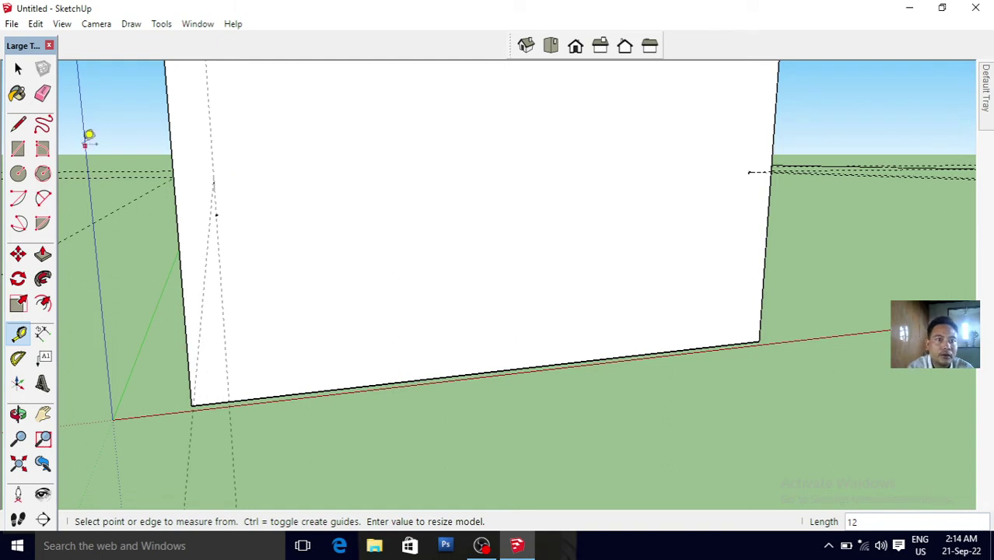
pyautogui.click(17, 126)
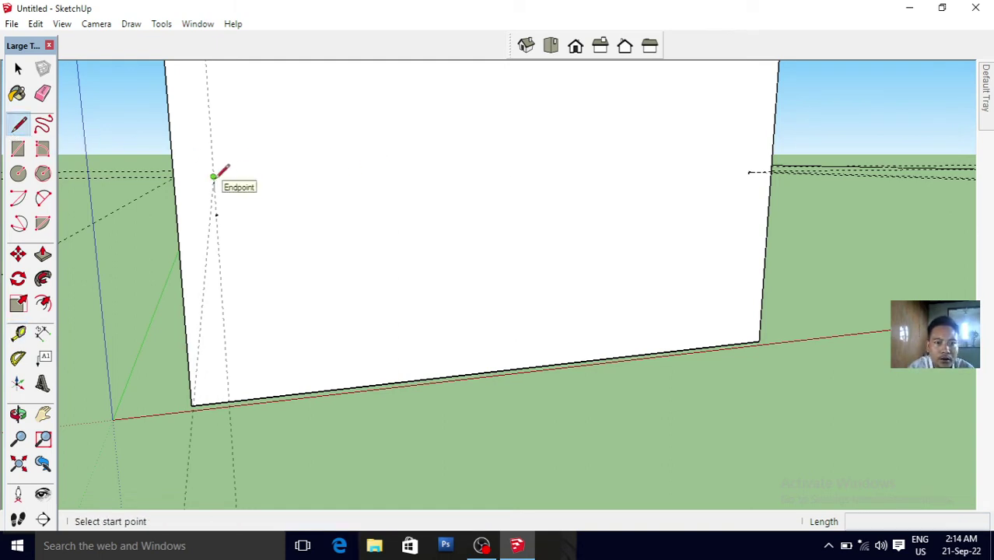
# - Draw a horizontal line across the front face at the guide, undoing a stray partial line
pyautogui.click(173, 179)
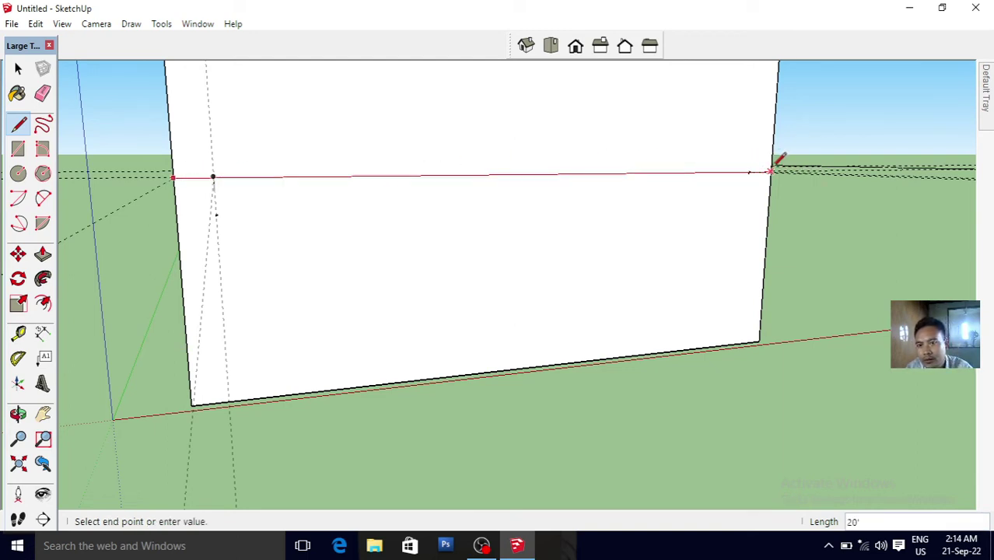
pyautogui.click(770, 172)
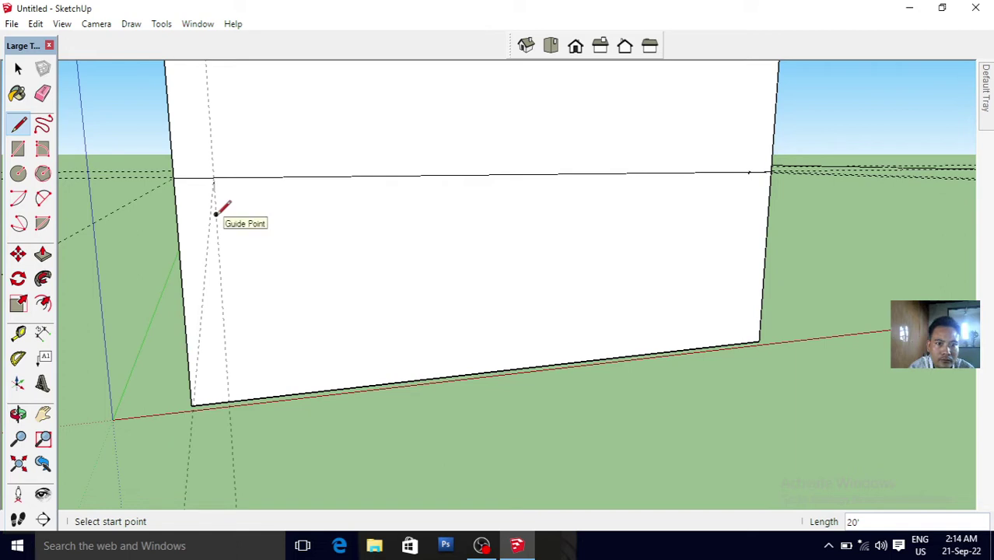
pyautogui.click(216, 214)
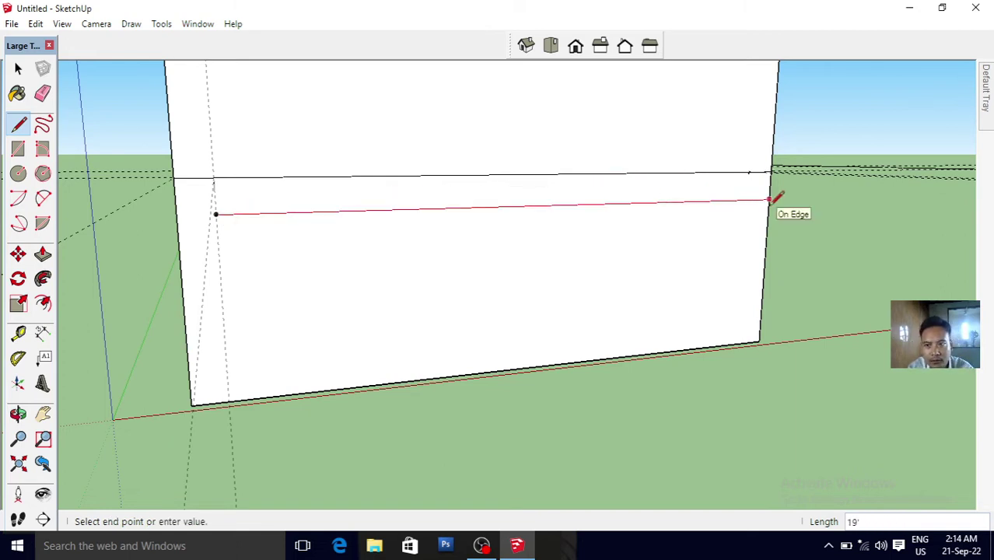
pyautogui.click(605, 204)
pyautogui.press('Escape')
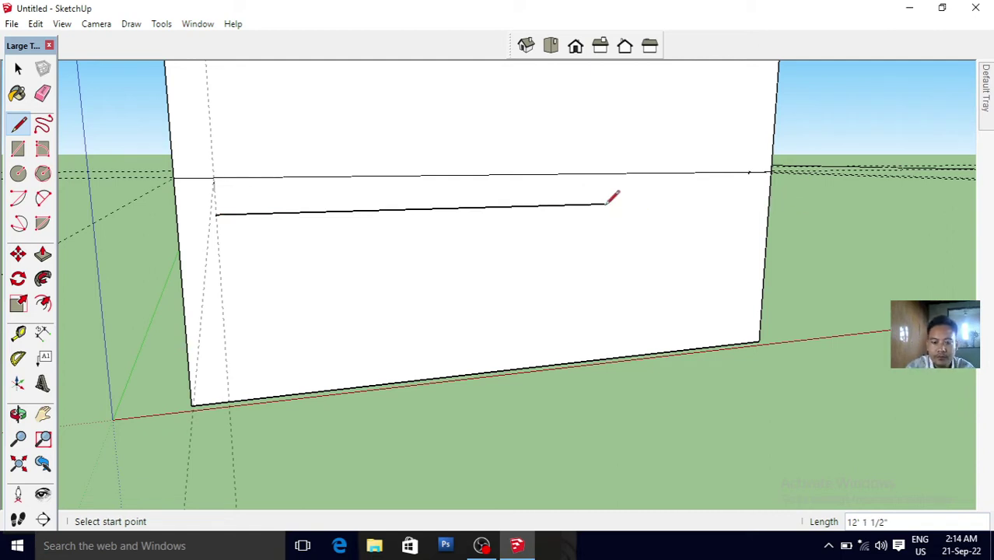
pyautogui.hotkey('ctrl', 'z')
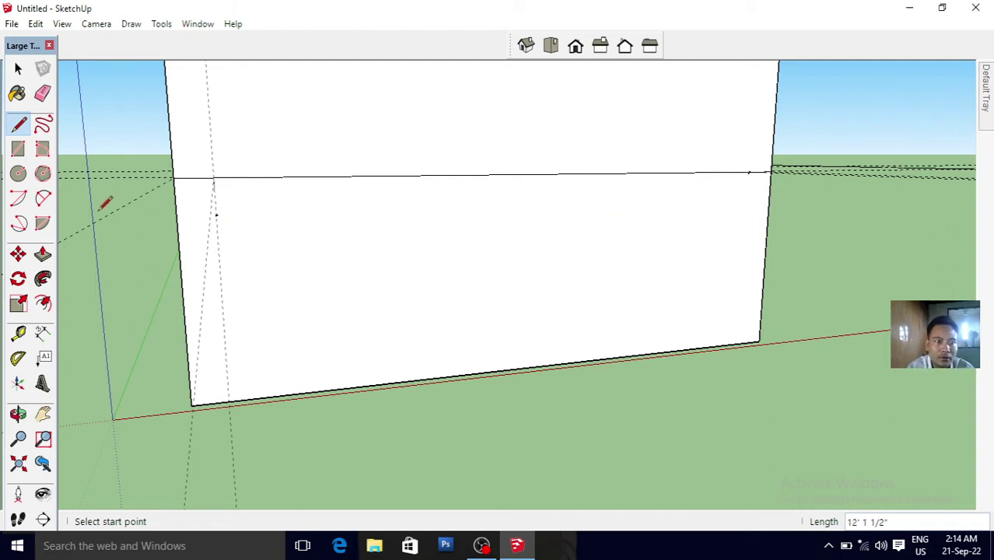
# - Add a guide 12 inches below that line and draw a second line across the face there
pyautogui.click(18, 333)
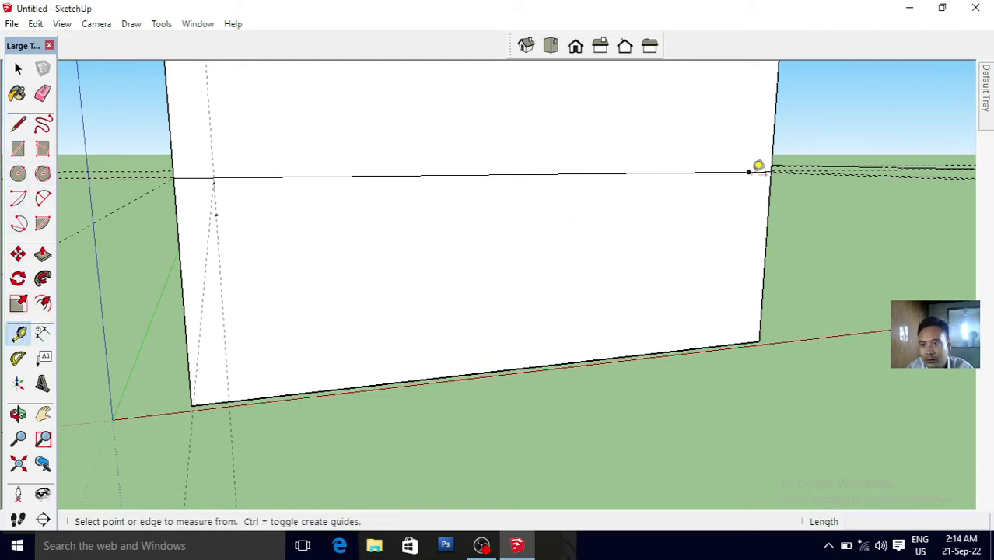
pyautogui.click(738, 171)
pyautogui.write('12')
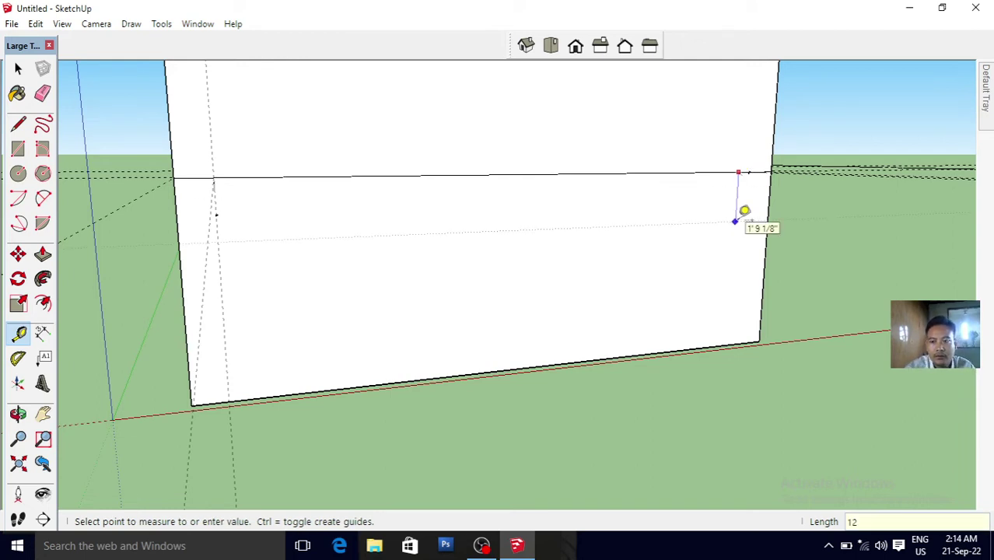
pyautogui.press('Return')
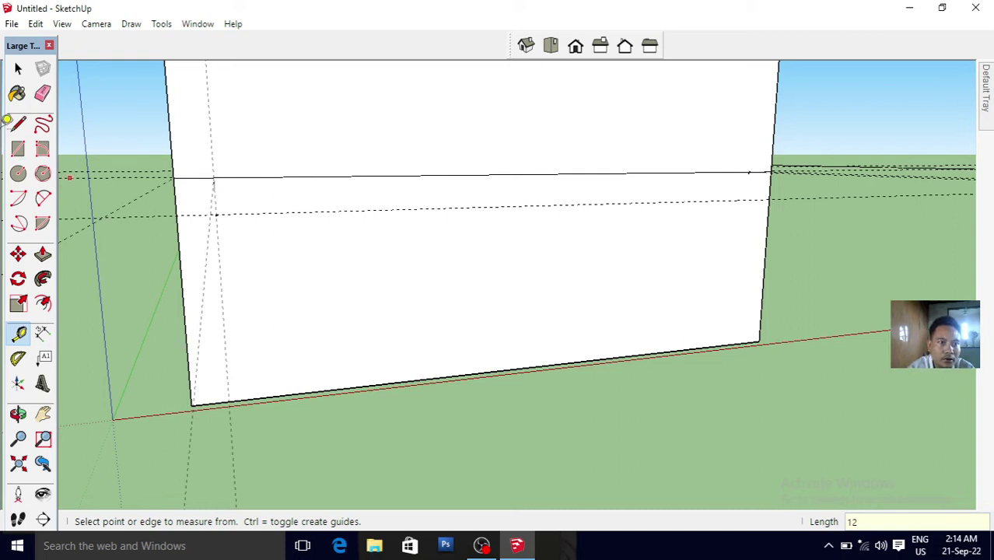
pyautogui.click(18, 126)
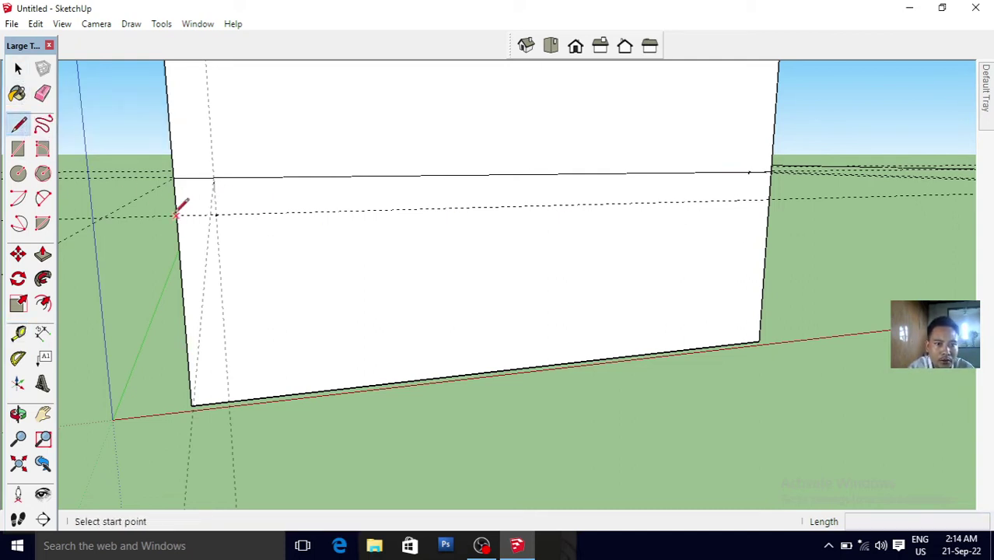
pyautogui.click(176, 216)
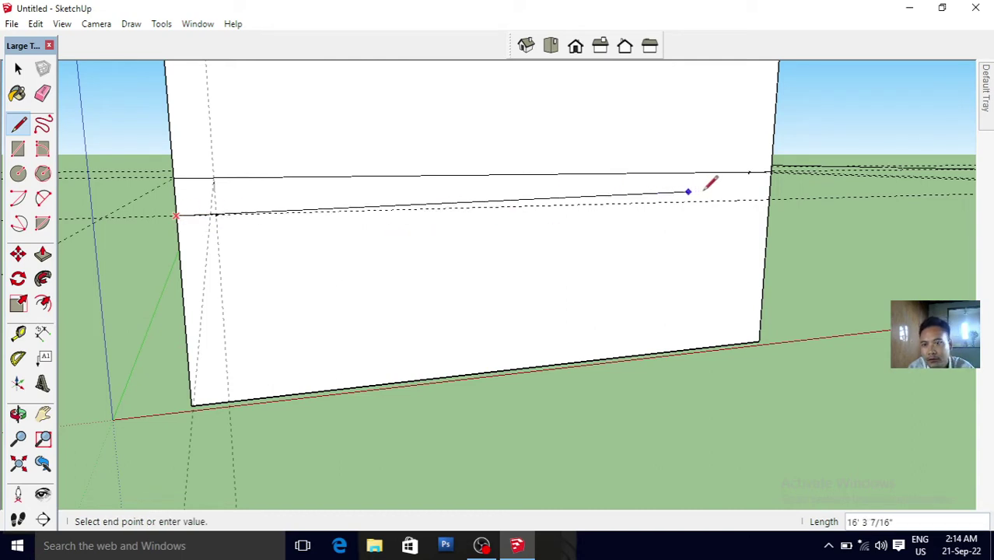
pyautogui.click(768, 201)
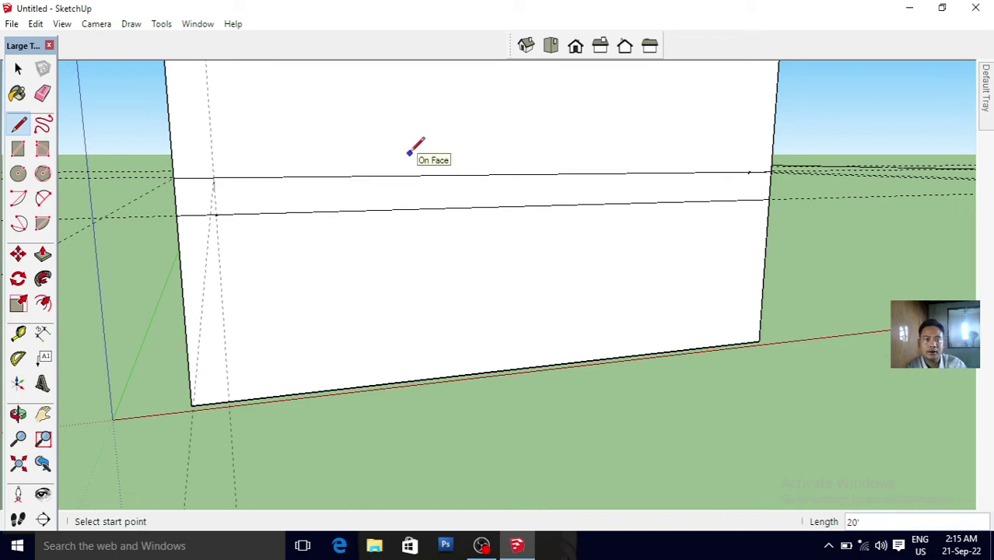
# - Push/pull the band between the two lines 12 inches outward into a ledge
pyautogui.click(42, 255)
pyautogui.click(292, 196)
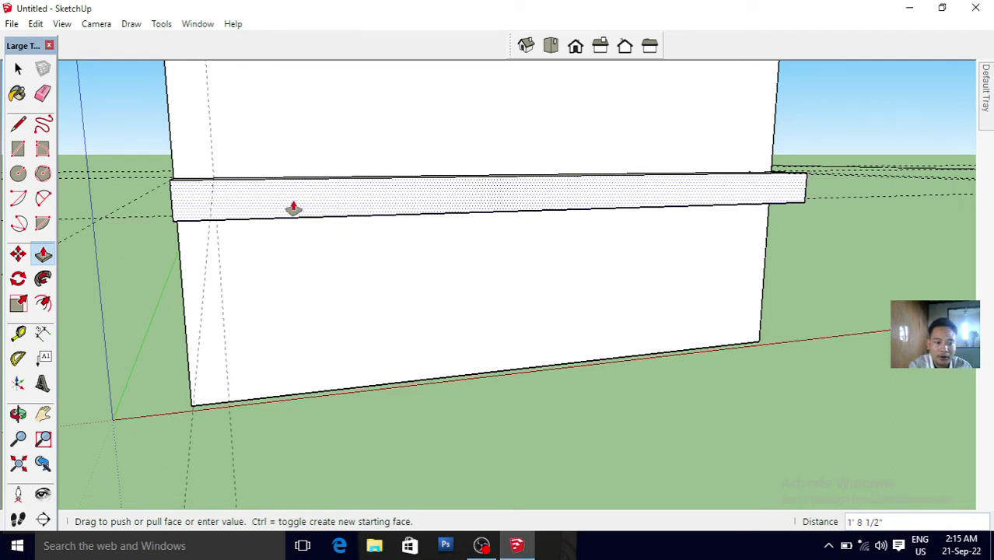
pyautogui.write('12')
pyautogui.press('Return')
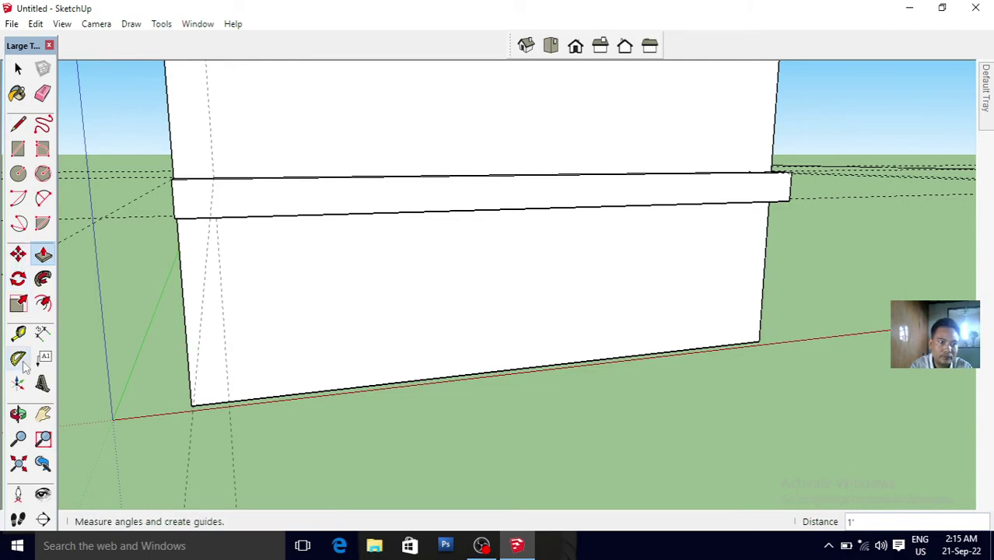
pyautogui.click(19, 415)
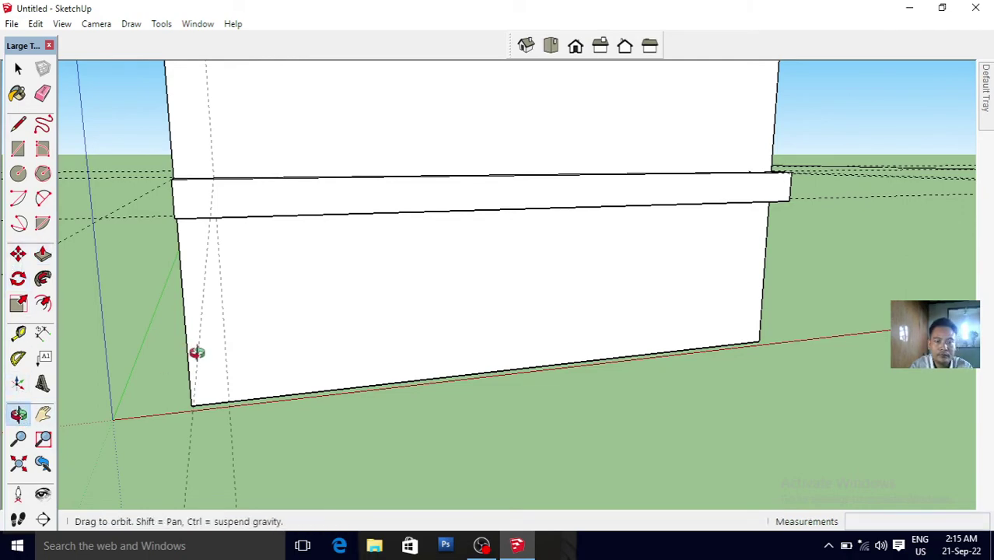
# - Place a guide 1' below the ledge's top line and try a push on the front face, leaving the wall unchanged
pyautogui.moveTo(195, 350)
pyautogui.mouseDown()
pyautogui.moveTo(457, 361)
pyautogui.moveTo(499, 366)
pyautogui.moveTo(504, 381)
pyautogui.moveTo(491, 325)
pyautogui.moveTo(525, 313)
pyautogui.moveTo(526, 342)
pyautogui.moveTo(530, 313)
pyautogui.mouseUp()
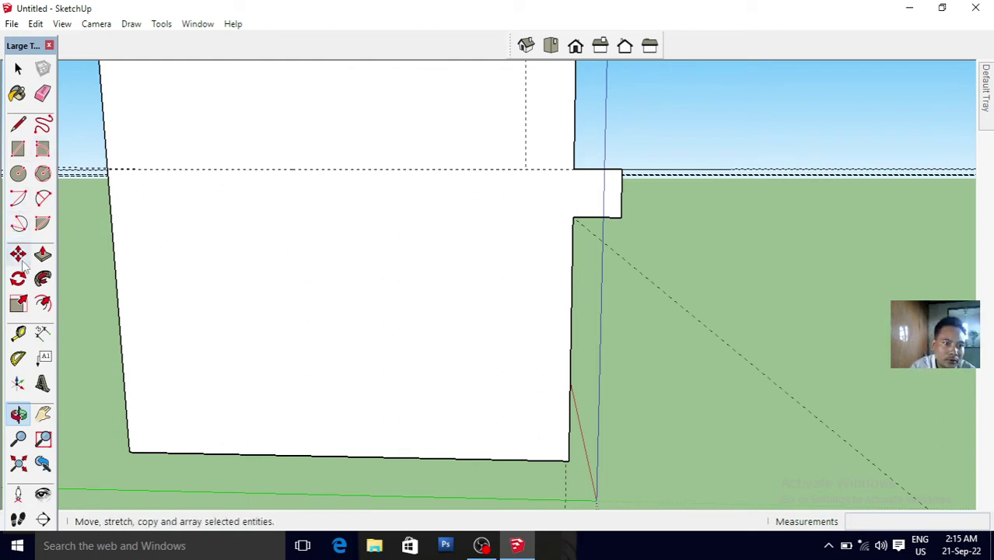
pyautogui.click(18, 333)
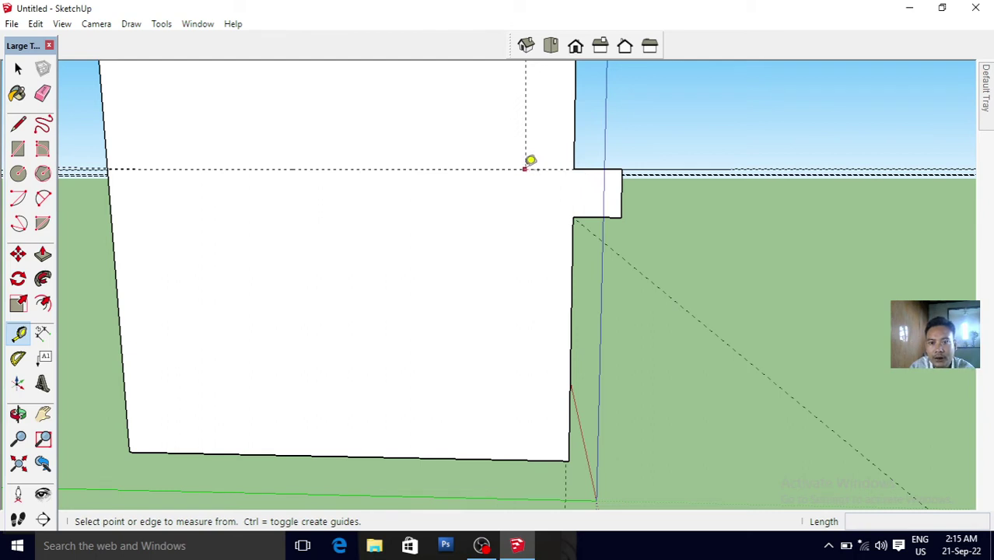
pyautogui.click(513, 163)
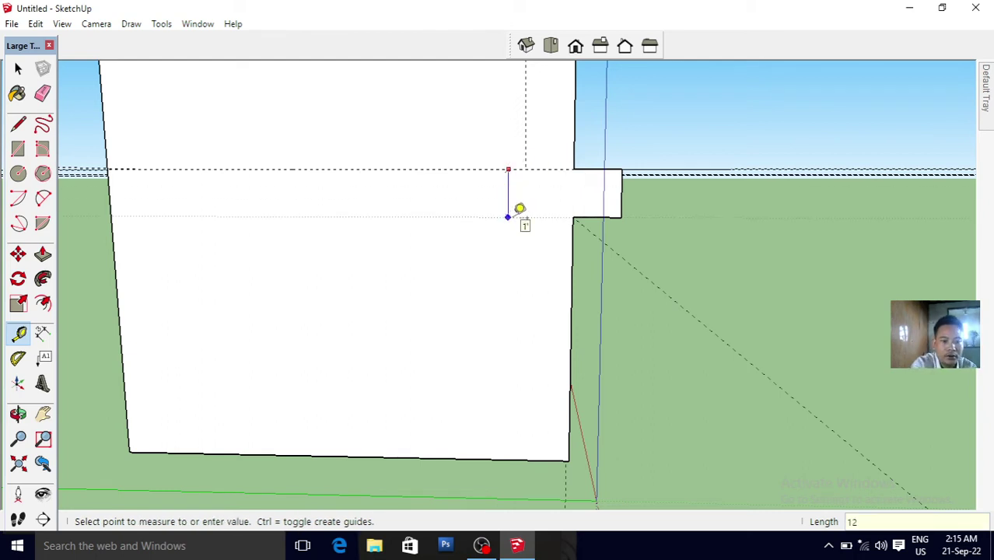
pyautogui.click(513, 212)
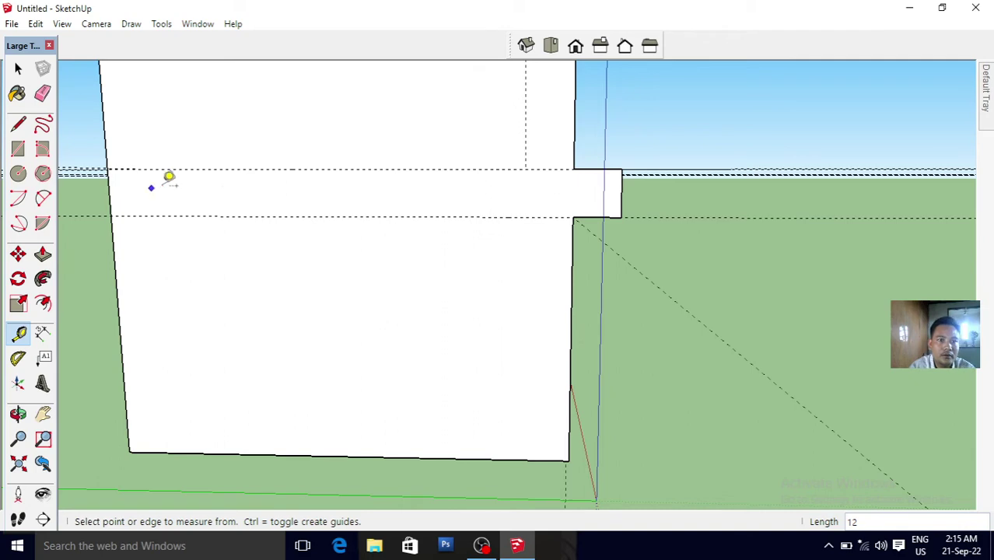
pyautogui.click(43, 255)
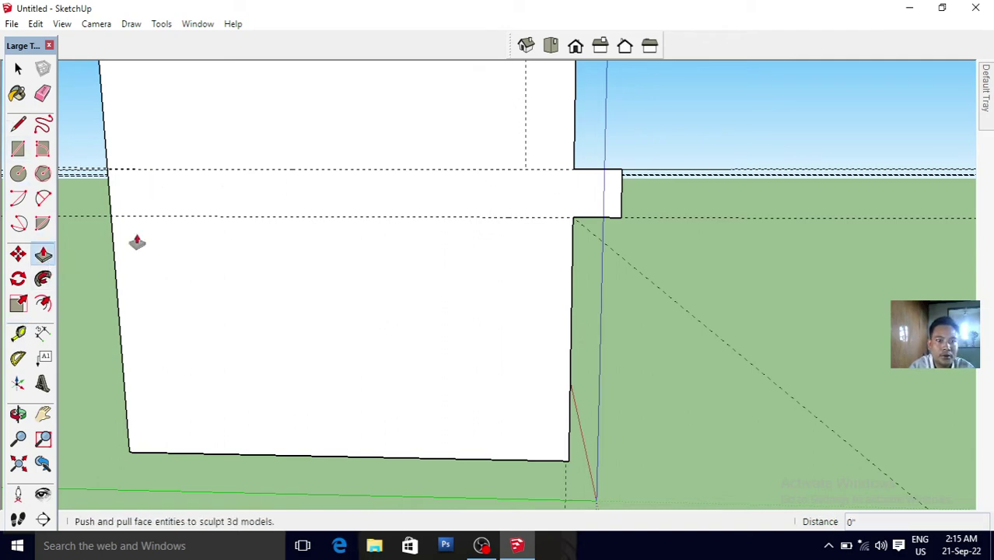
pyautogui.click(249, 205)
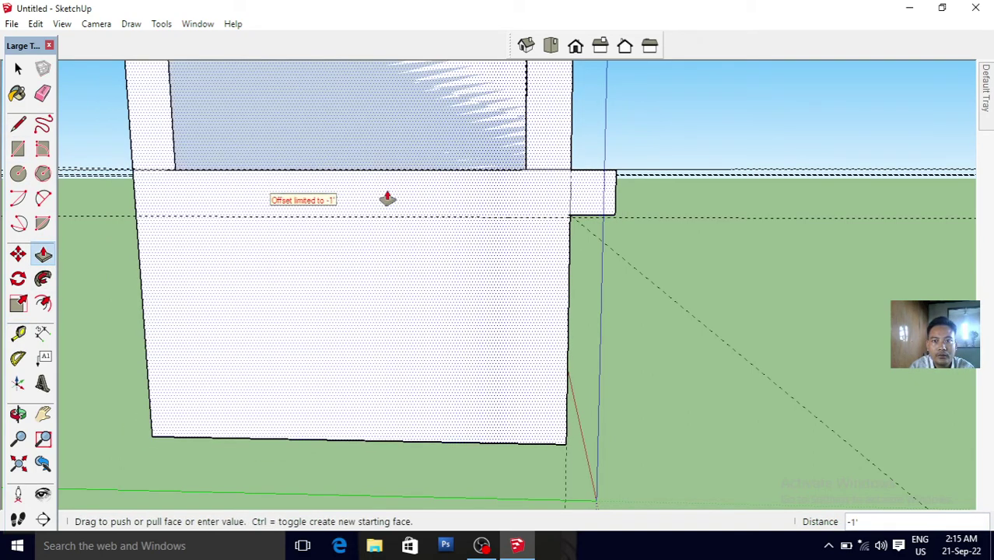
pyautogui.click(387, 198)
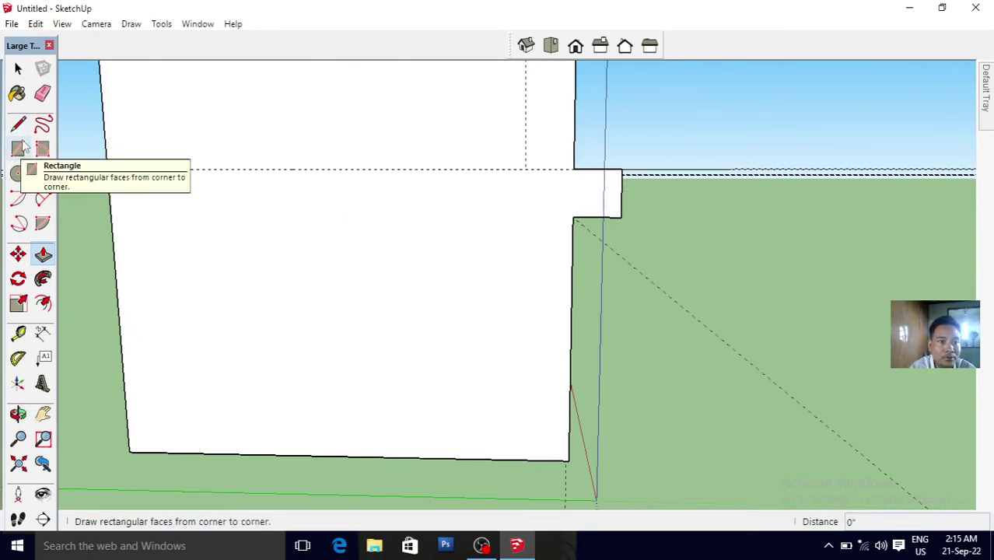
# - Draw a band from the wall's left edge to the ledge corner and pull it out 1'
pyautogui.click(18, 333)
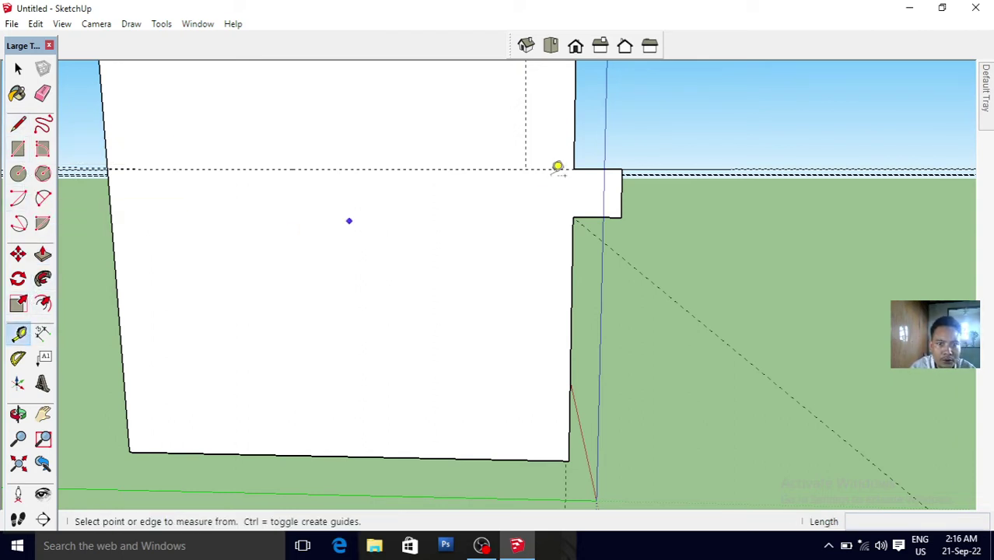
pyautogui.click(500, 168)
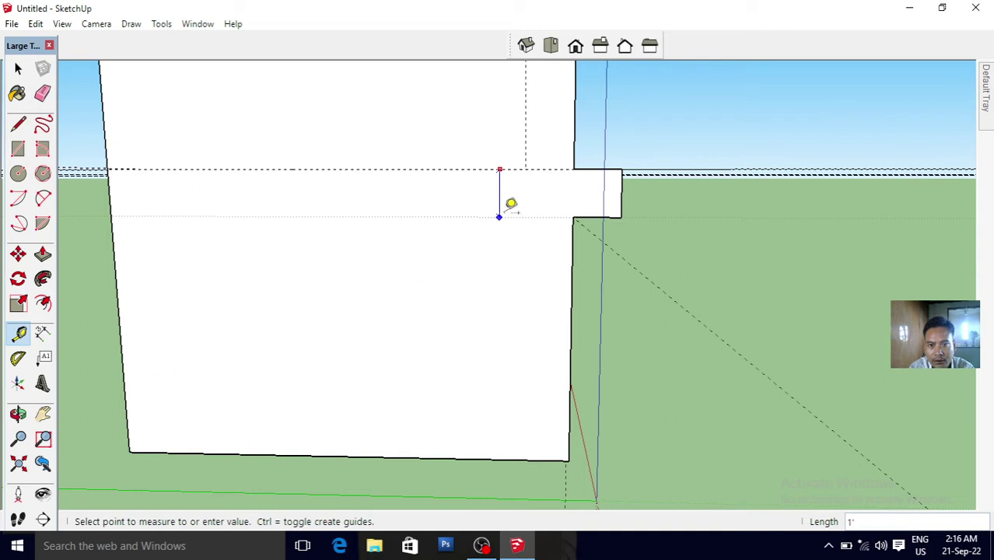
pyautogui.press('Return')
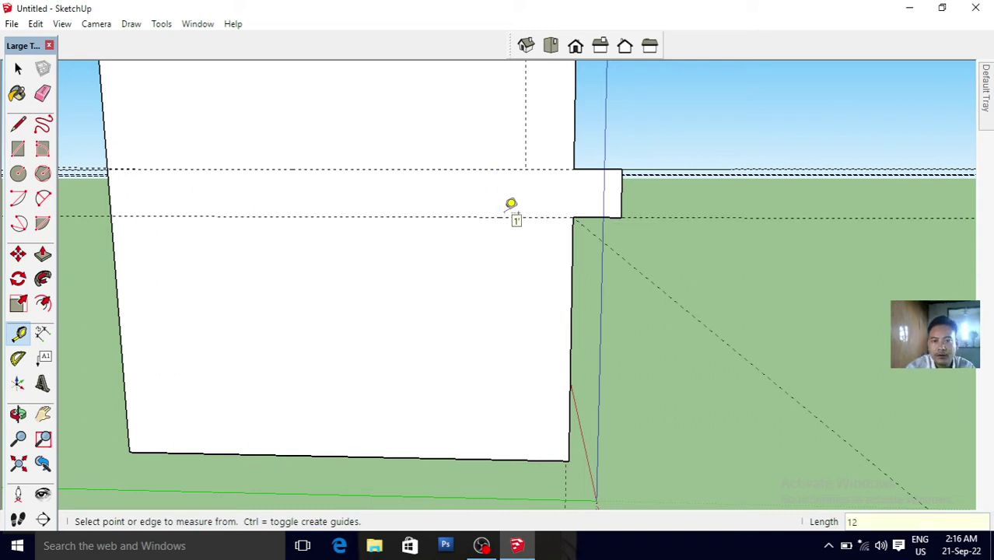
pyautogui.click(18, 148)
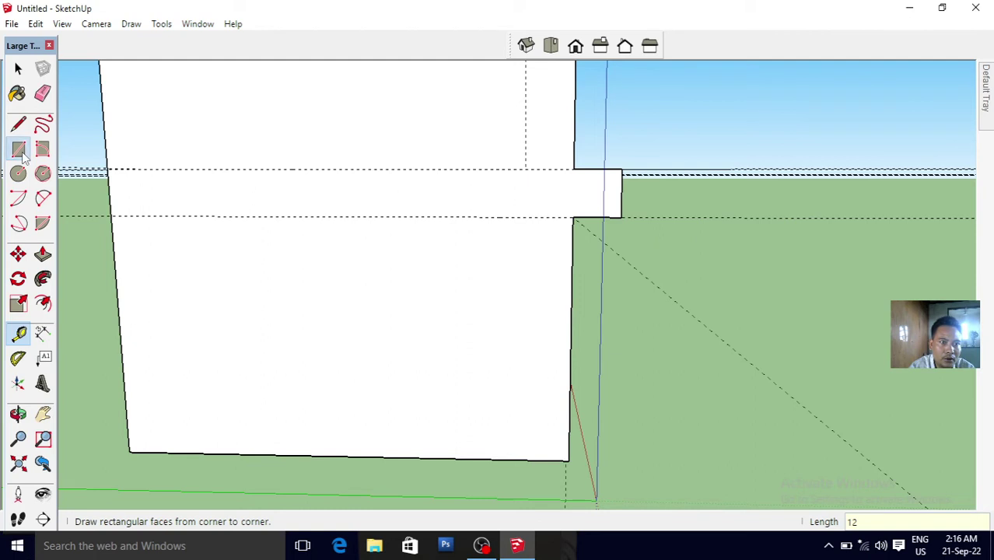
pyautogui.click(108, 169)
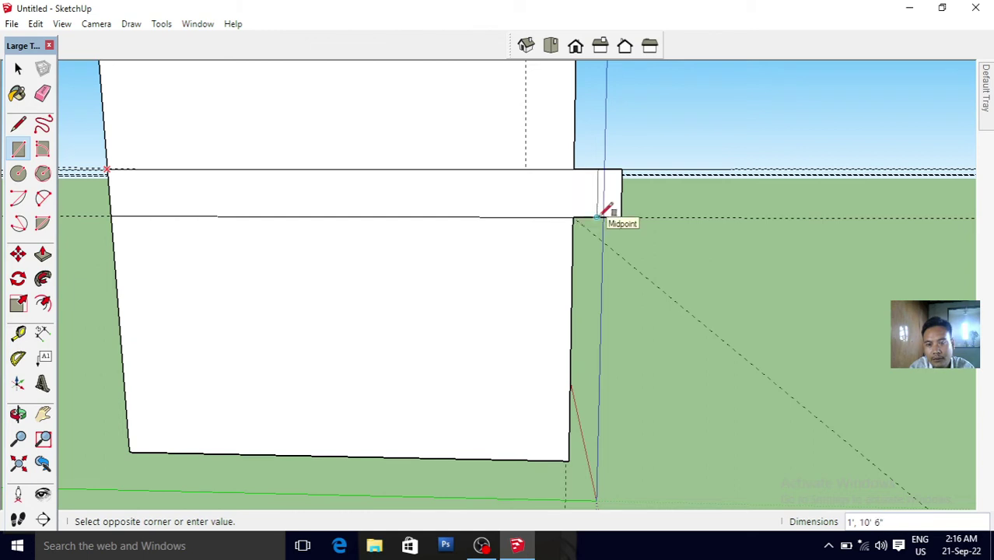
pyautogui.click(622, 213)
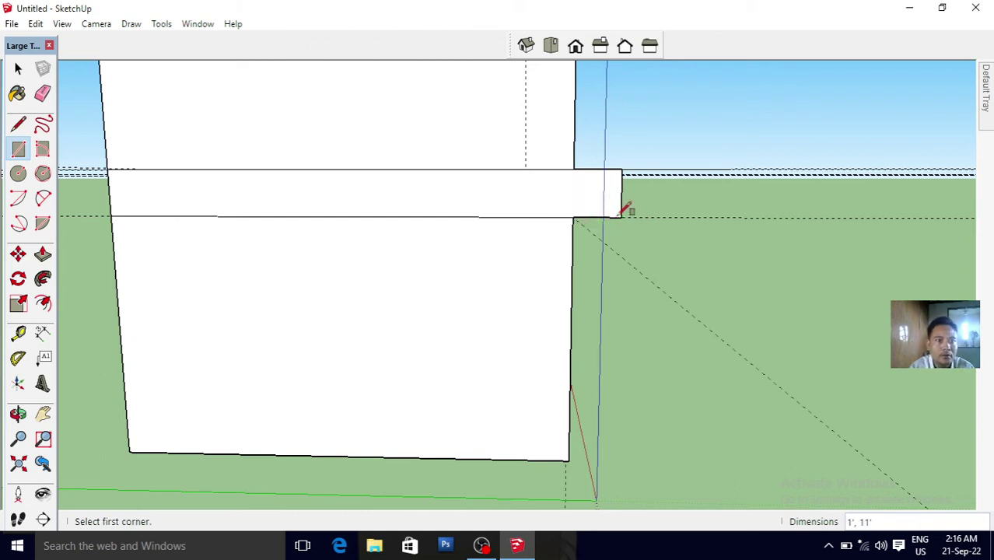
pyautogui.click(43, 253)
pyautogui.click(233, 196)
pyautogui.write('12')
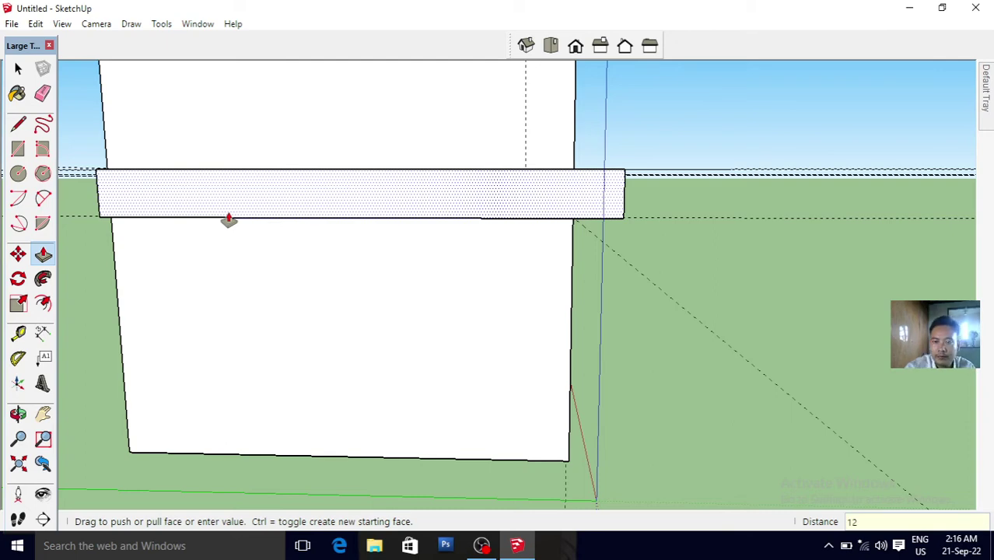
pyautogui.press('Return')
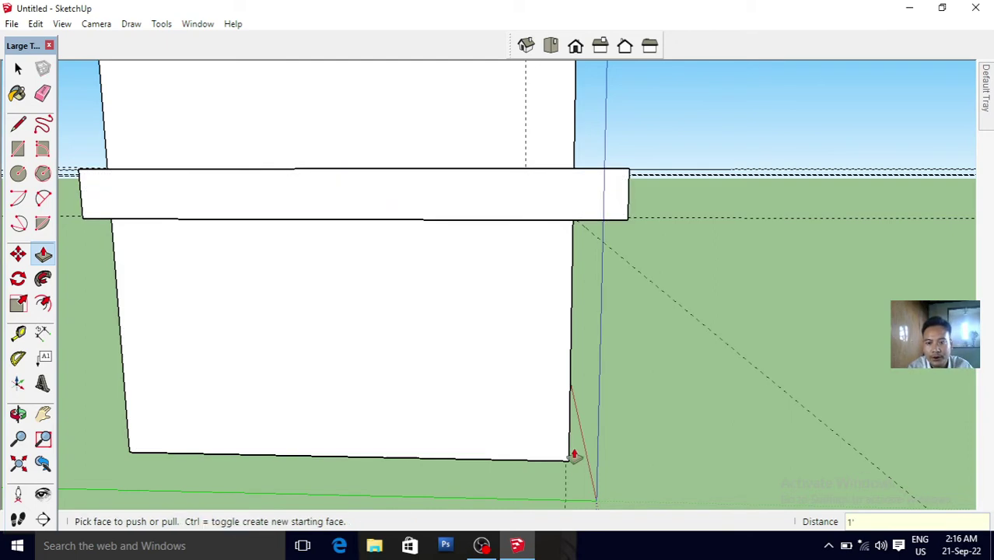
# - Orbit, pan and zoom out until the whole adjacent side wall is centred in view
pyautogui.click(19, 414)
pyautogui.moveTo(250, 344); pyautogui.dragTo(567, 332)
pyautogui.moveTo(295, 368); pyautogui.dragTo(401, 365)
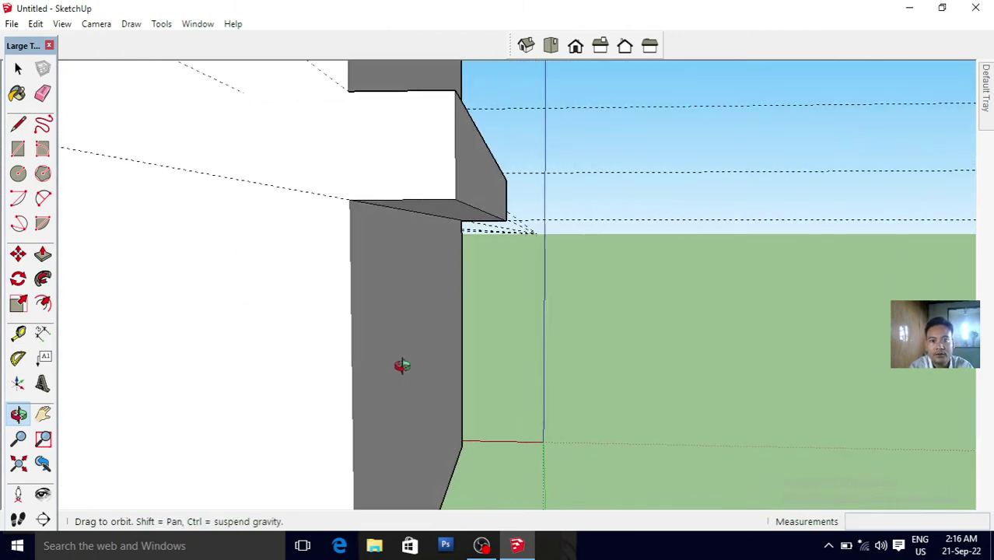
pyautogui.click(43, 414)
pyautogui.moveTo(209, 385)
pyautogui.mouseDown()
pyautogui.moveTo(453, 372)
pyautogui.moveTo(588, 379)
pyautogui.moveTo(575, 446)
pyautogui.moveTo(549, 453)
pyautogui.mouseUp()
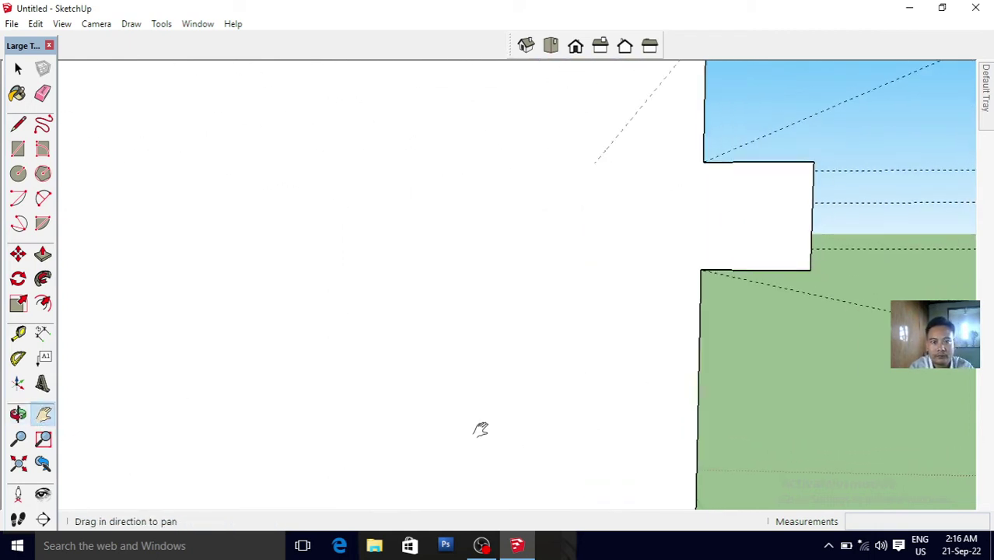
pyautogui.moveTo(395, 386)
pyautogui.mouseDown()
pyautogui.moveTo(581, 380)
pyautogui.moveTo(395, 384)
pyautogui.moveTo(426, 387)
pyautogui.mouseUp()
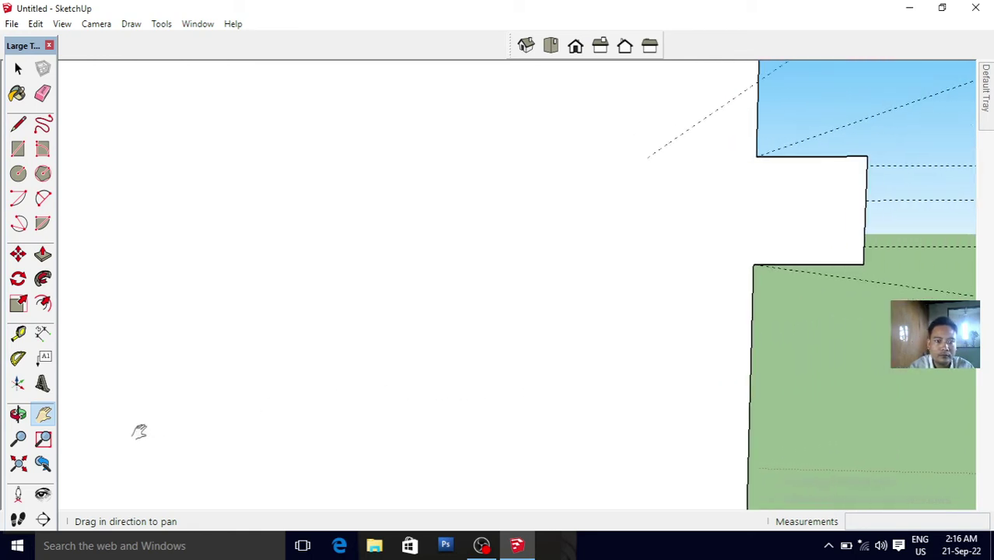
pyautogui.click(18, 438)
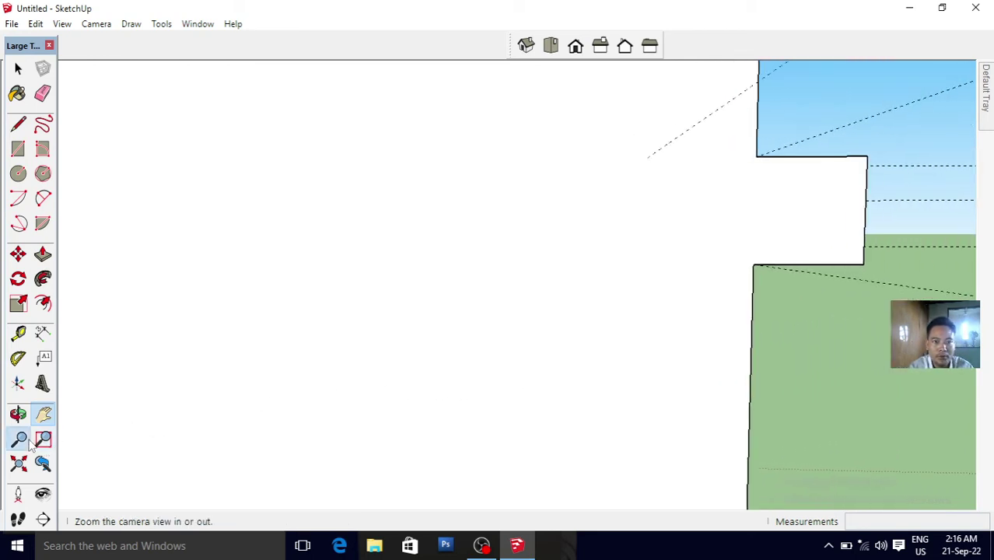
pyautogui.moveTo(603, 367); pyautogui.dragTo(397, 425)
pyautogui.moveTo(595, 335); pyautogui.dragTo(461, 421)
pyautogui.moveTo(623, 338); pyautogui.dragTo(513, 400)
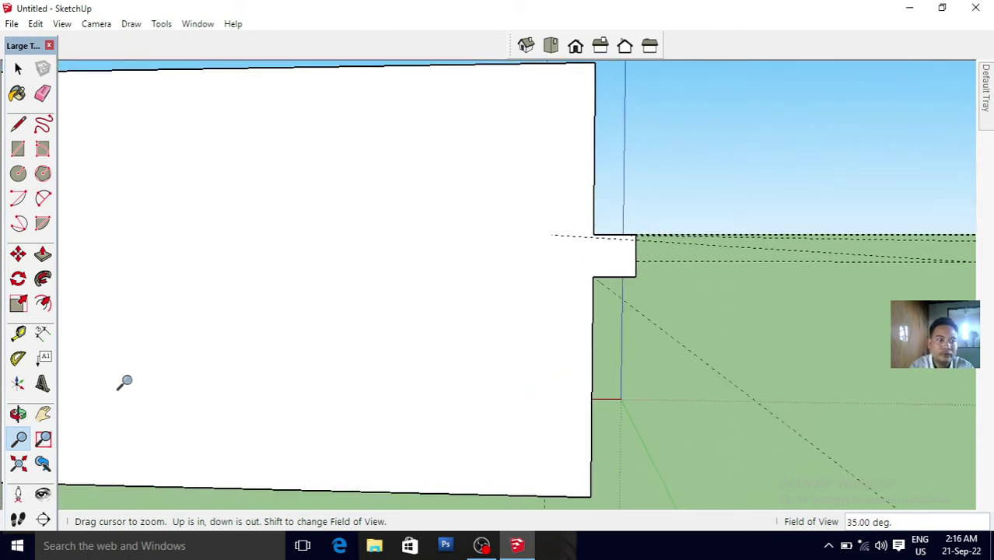
pyautogui.click(43, 414)
pyautogui.moveTo(238, 367); pyautogui.dragTo(498, 373)
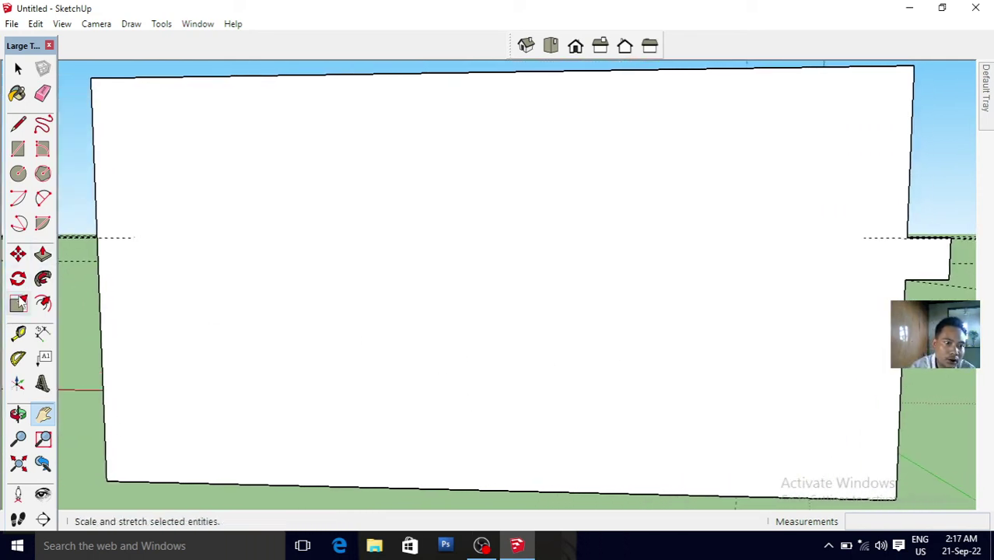
# - Place guides 1' below the top guide on both the right and left ends of the wall
pyautogui.click(18, 333)
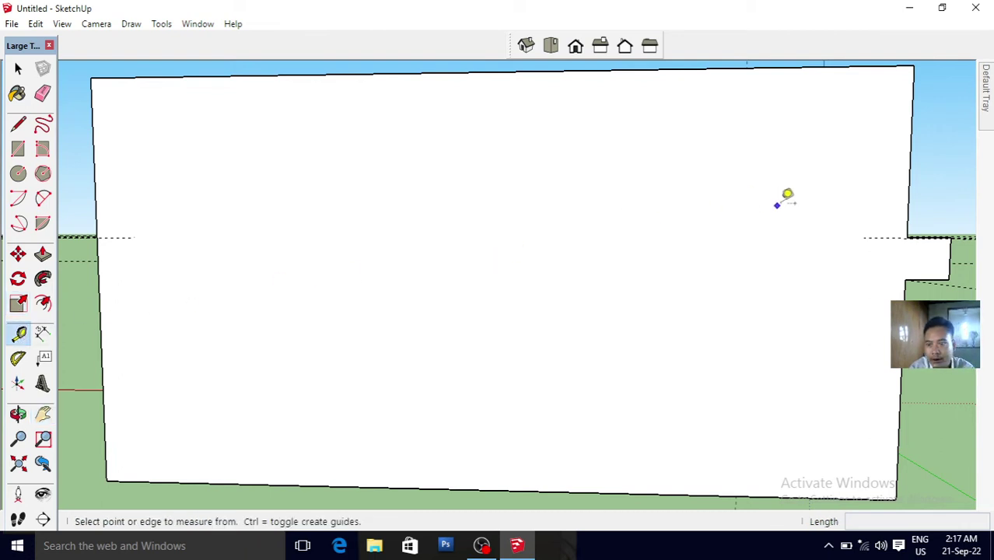
pyautogui.click(874, 238)
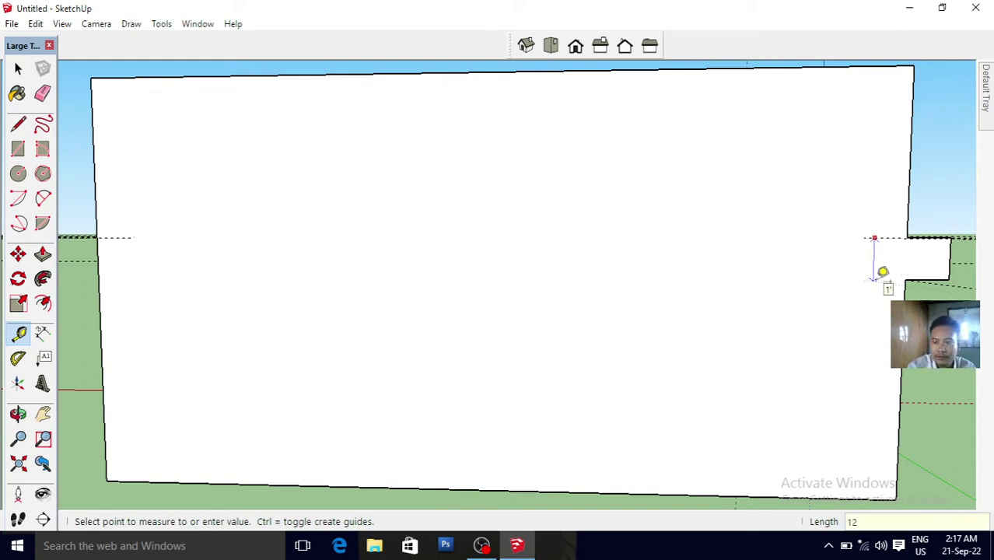
pyautogui.click(874, 279)
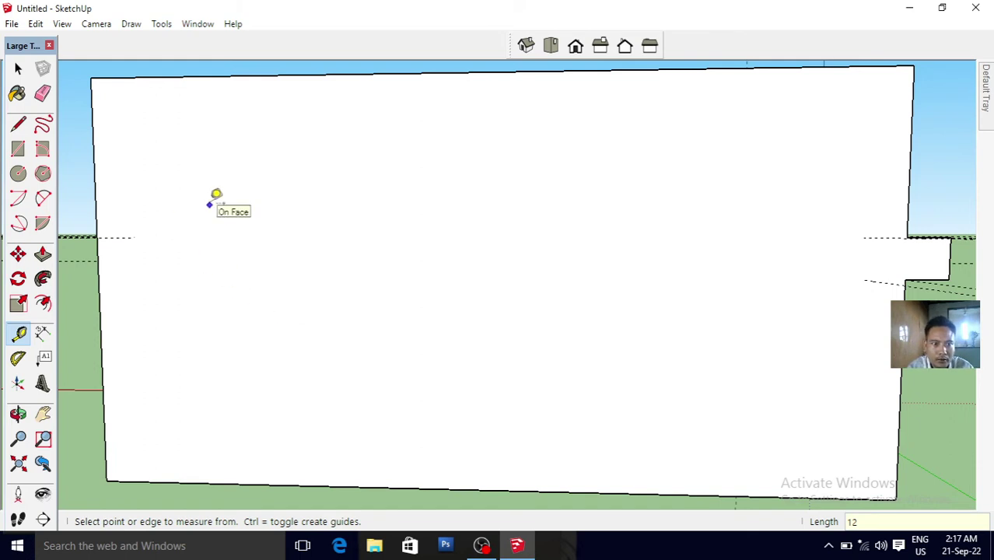
pyautogui.click(107, 237)
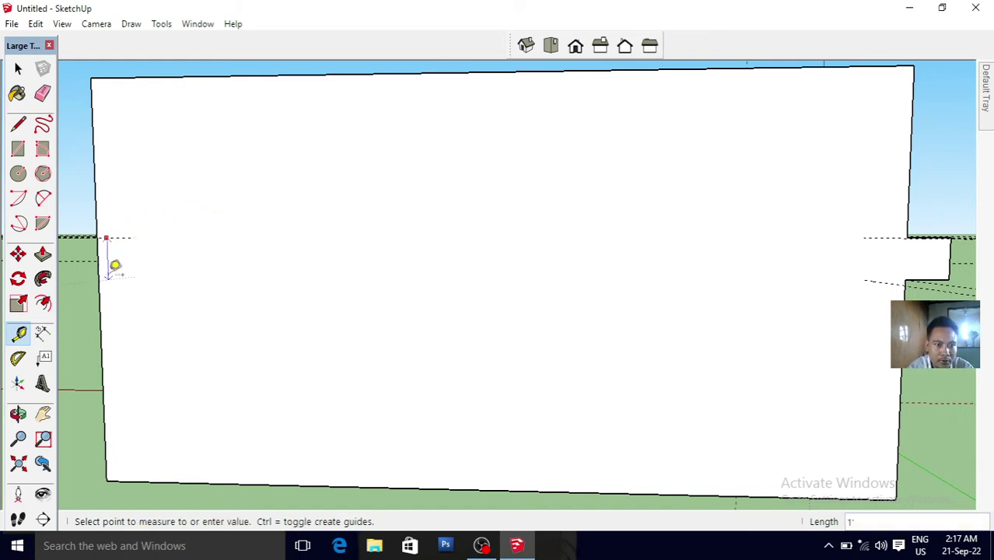
pyautogui.write('2')
pyautogui.click(107, 277)
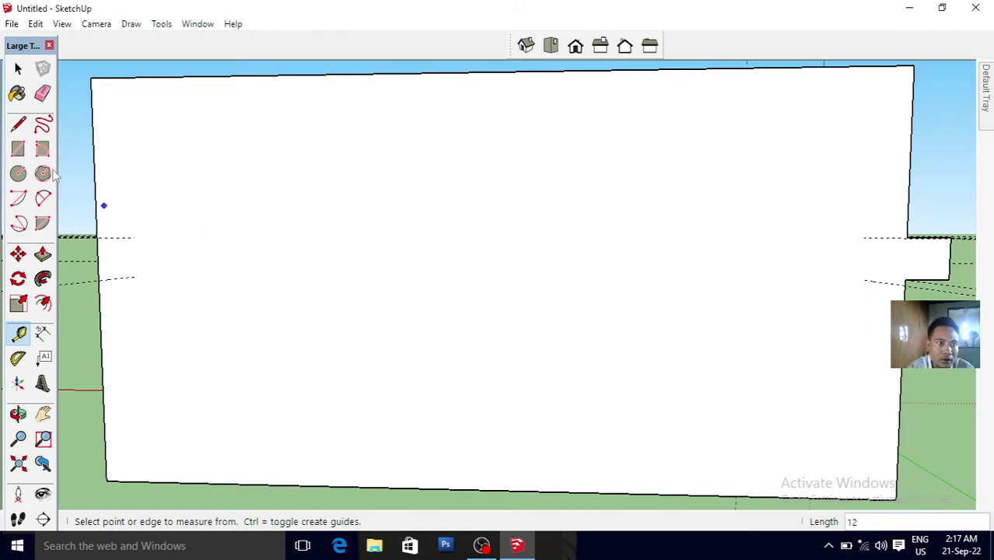
# - Draw an edge across the wall to the ledge corner, then undo a stray partial lower edge
pyautogui.click(26, 132)
pyautogui.click(19, 126)
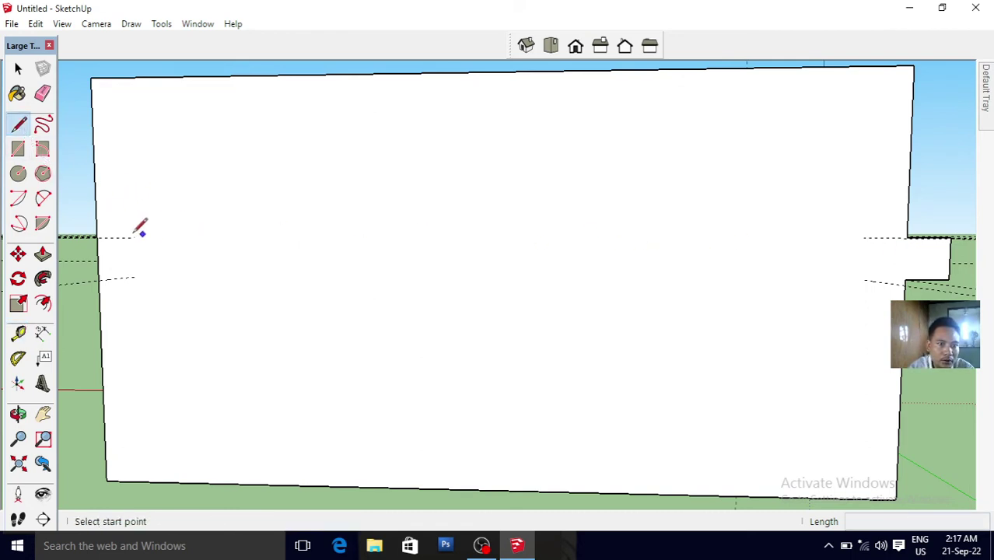
pyautogui.click(96, 237)
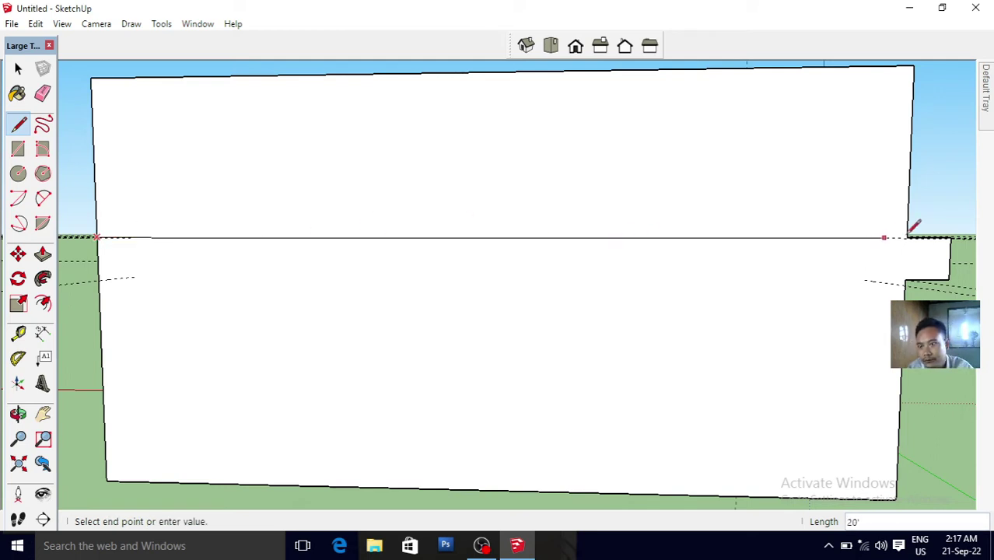
pyautogui.click(952, 236)
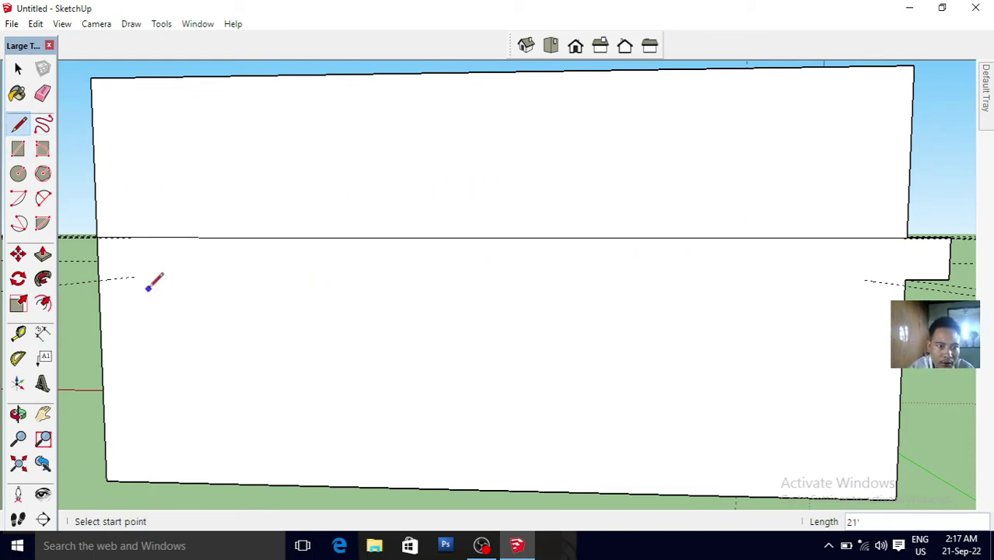
pyautogui.click(100, 279)
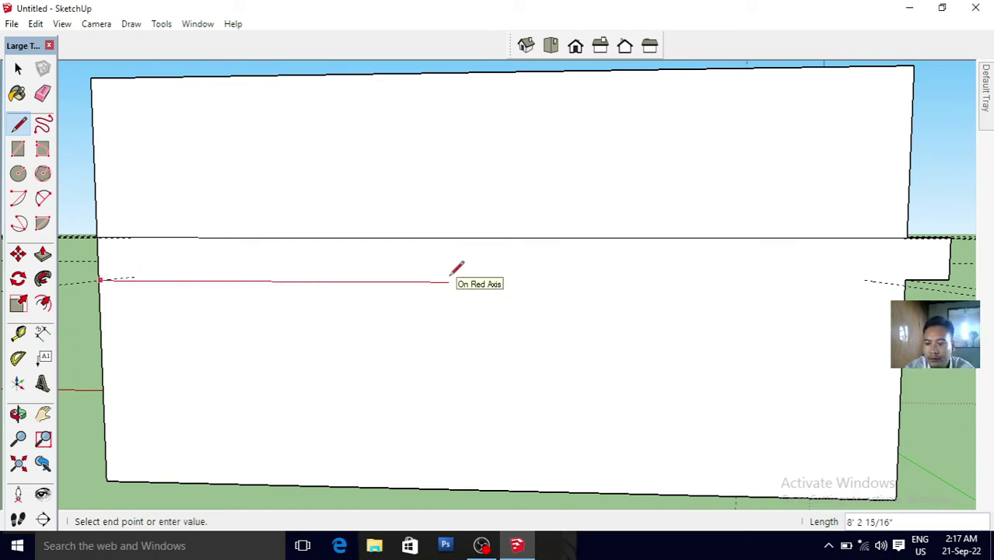
pyautogui.click(449, 280)
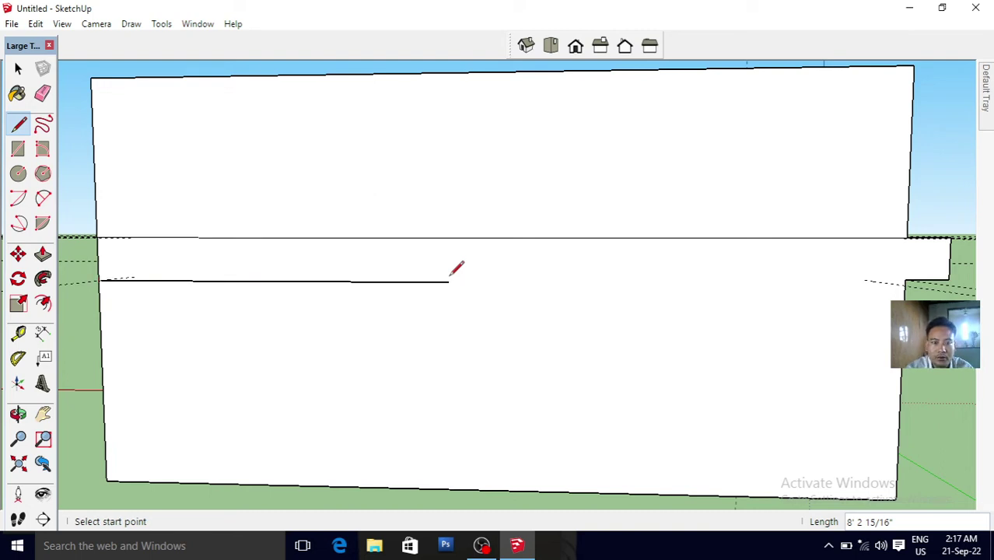
pyautogui.press('space')
pyautogui.hotkey('ctrl', 'z')
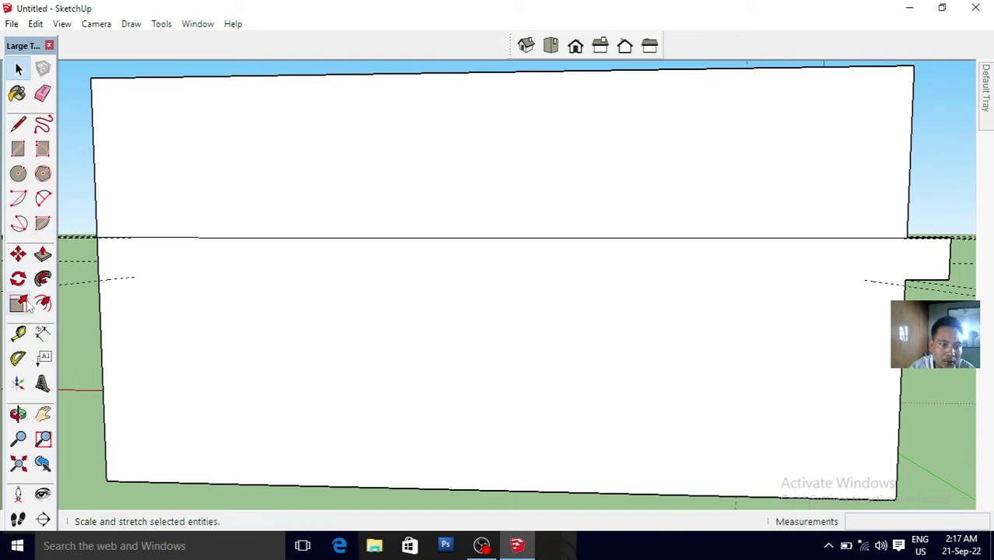
# - Place a guide 12" below the wall's top edge and draw a line along it across the wall
pyautogui.click(19, 334)
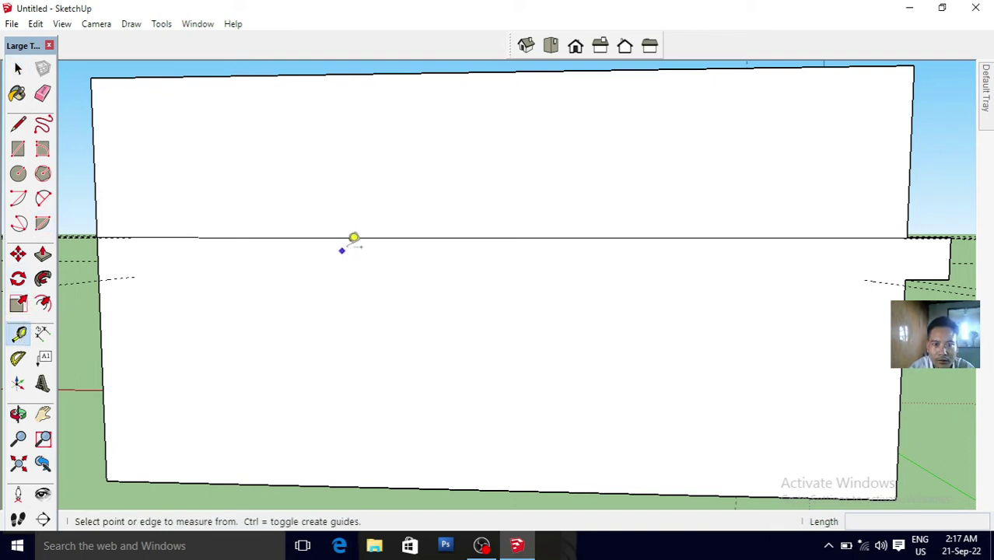
pyautogui.click(356, 237)
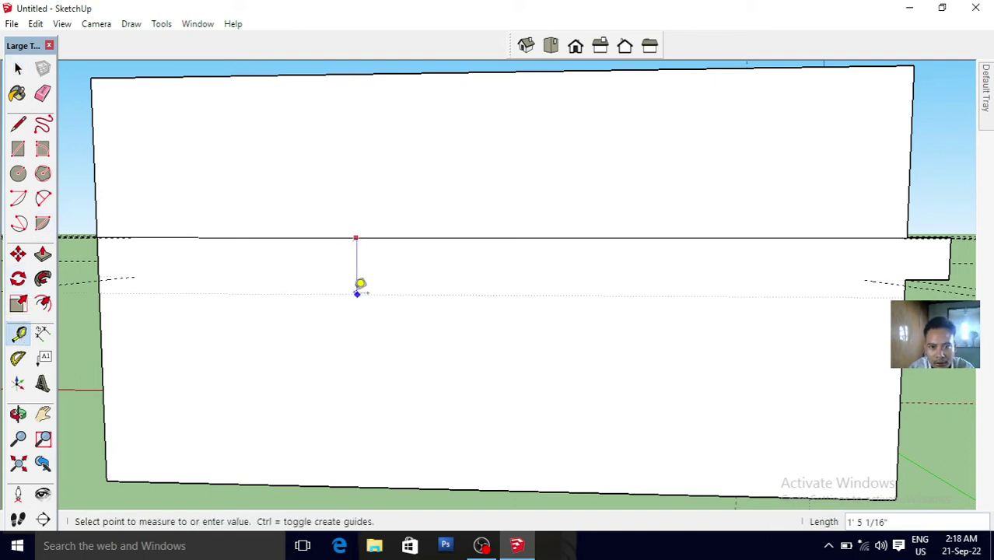
pyautogui.write('12')
pyautogui.press('Return')
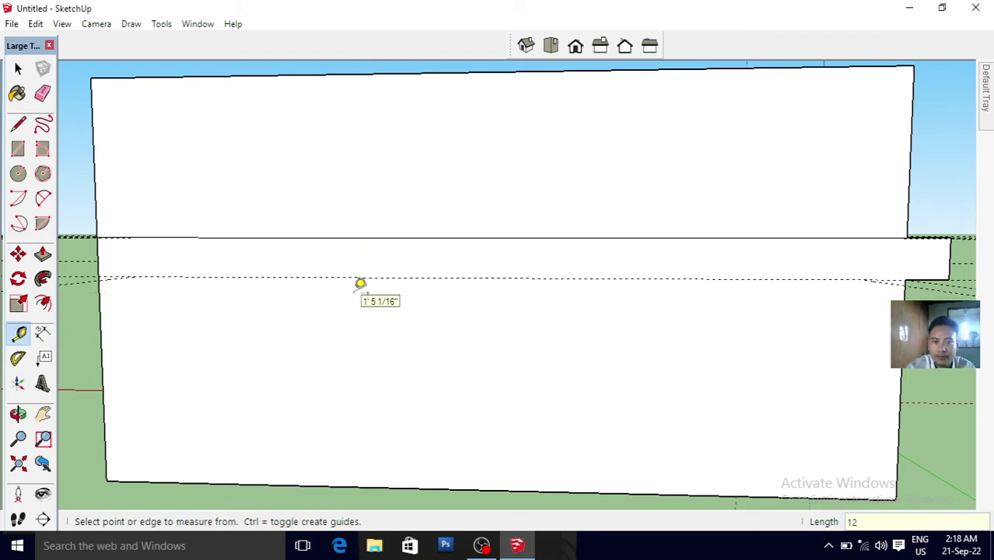
pyautogui.click(18, 124)
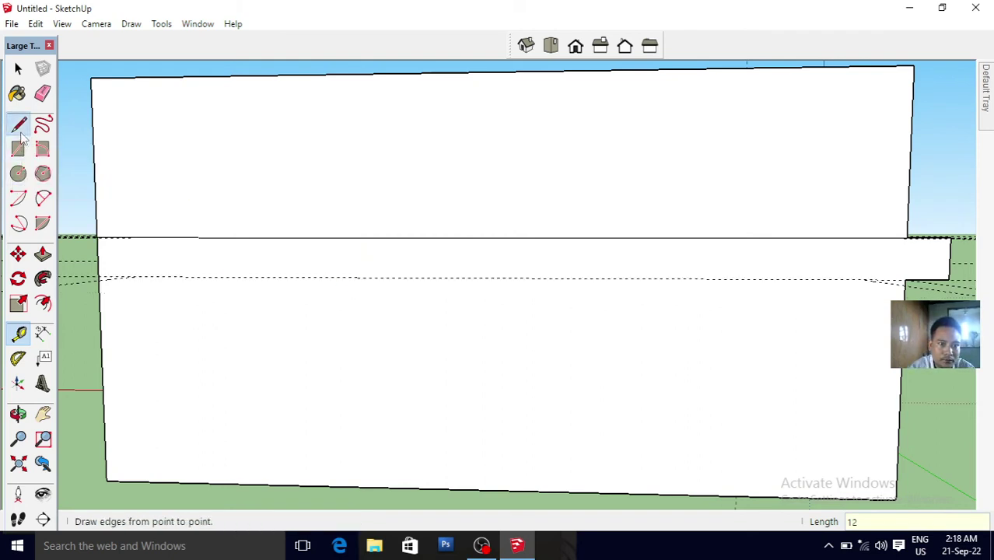
pyautogui.click(99, 276)
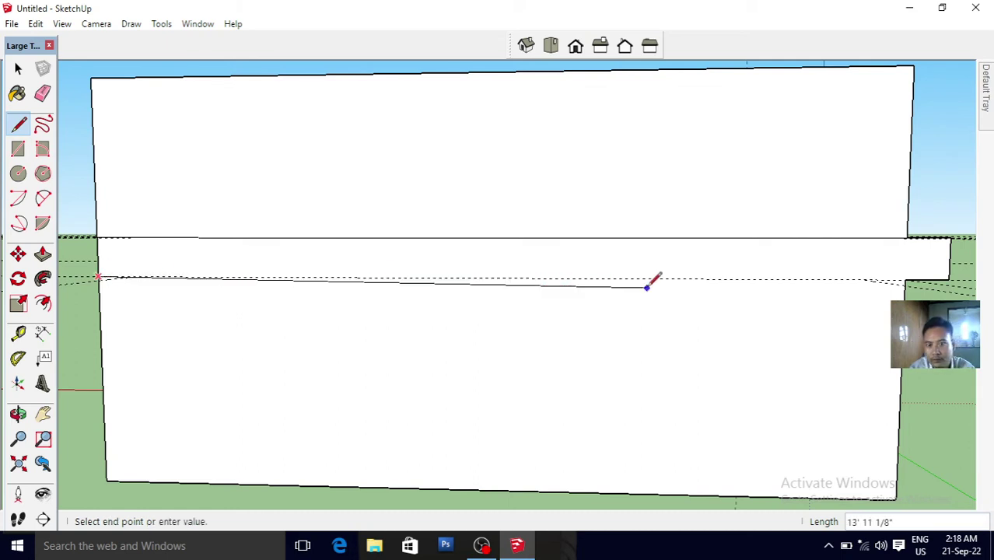
pyautogui.click(950, 272)
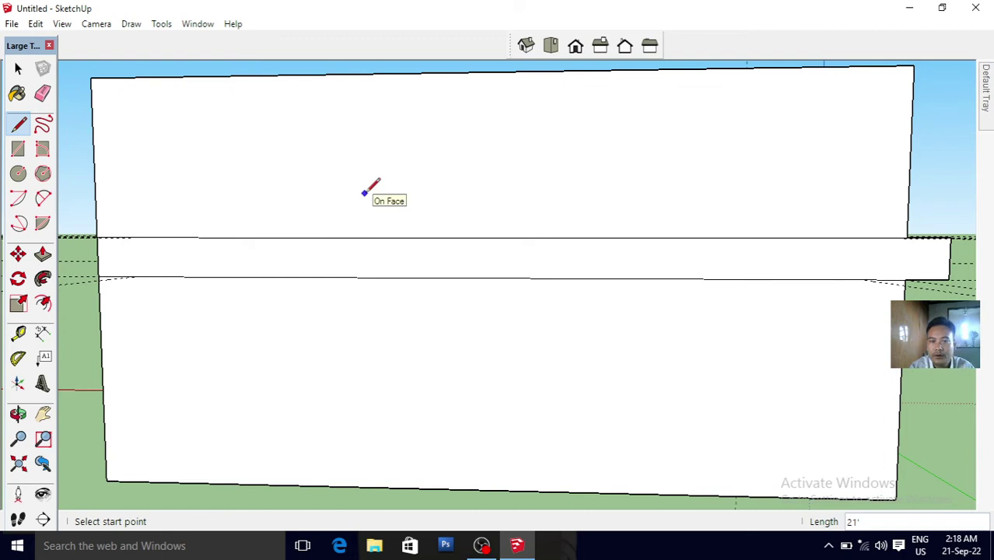
# - Pull the new strip out 12 inches to form the ledge
pyautogui.click(43, 255)
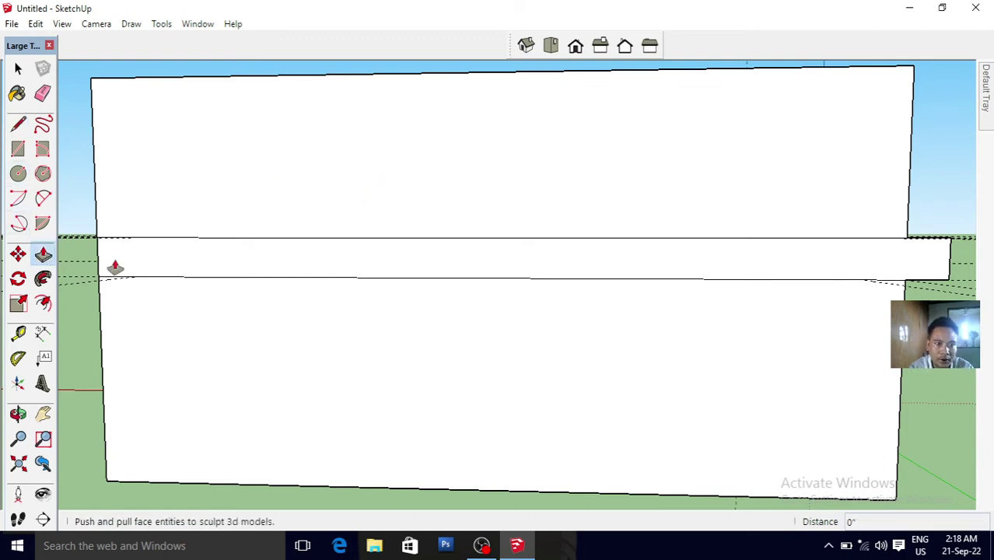
pyautogui.click(236, 274)
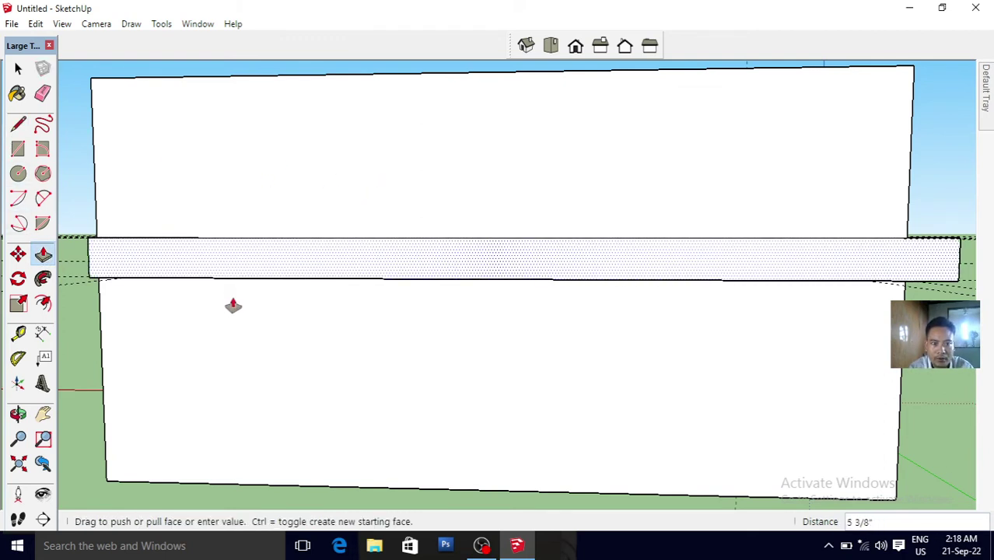
pyautogui.write('12')
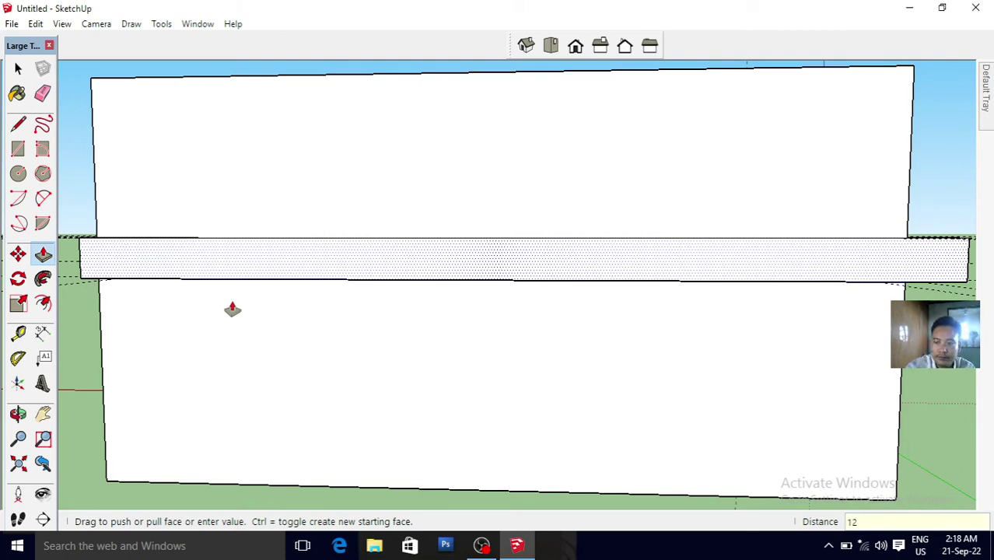
pyautogui.press('Return')
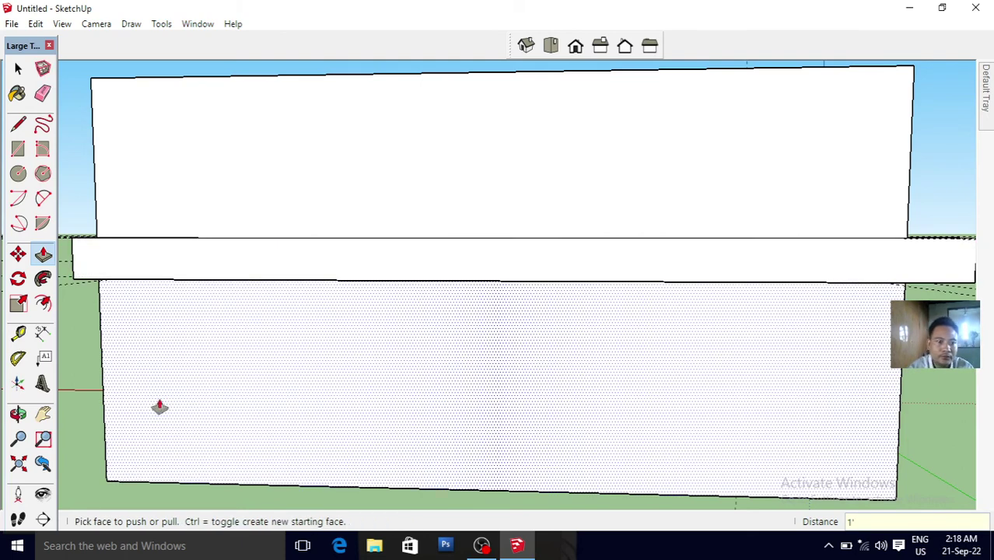
pyautogui.click(18, 414)
# - On the end wall, draw a 12' x 1' strip below the ledge top and pull it out 12 inches
pyautogui.moveTo(201, 364)
pyautogui.mouseDown()
pyautogui.moveTo(495, 386)
pyautogui.moveTo(620, 384)
pyautogui.moveTo(657, 377)
pyautogui.moveTo(653, 369)
pyautogui.mouseUp()
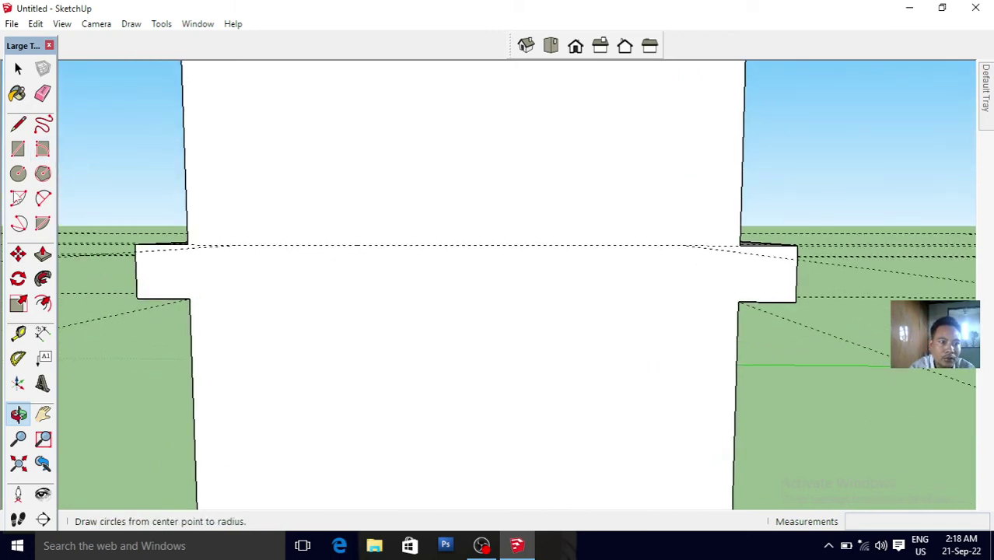
pyautogui.click(21, 336)
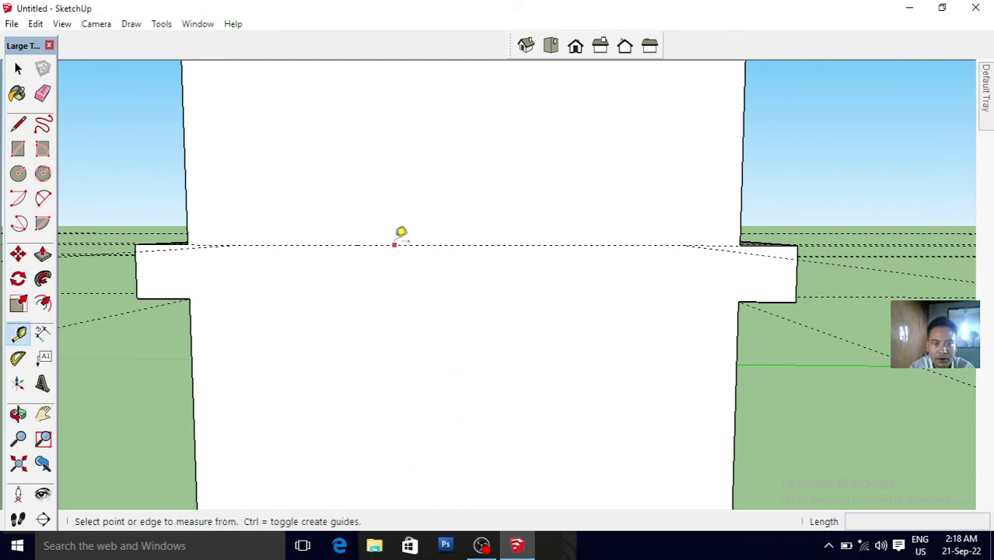
pyautogui.click(432, 244)
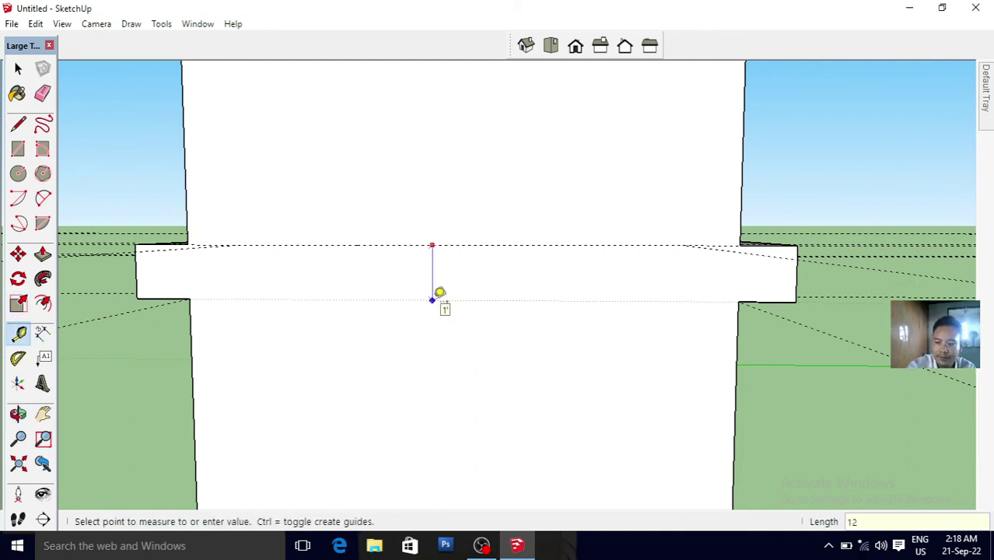
pyautogui.click(433, 298)
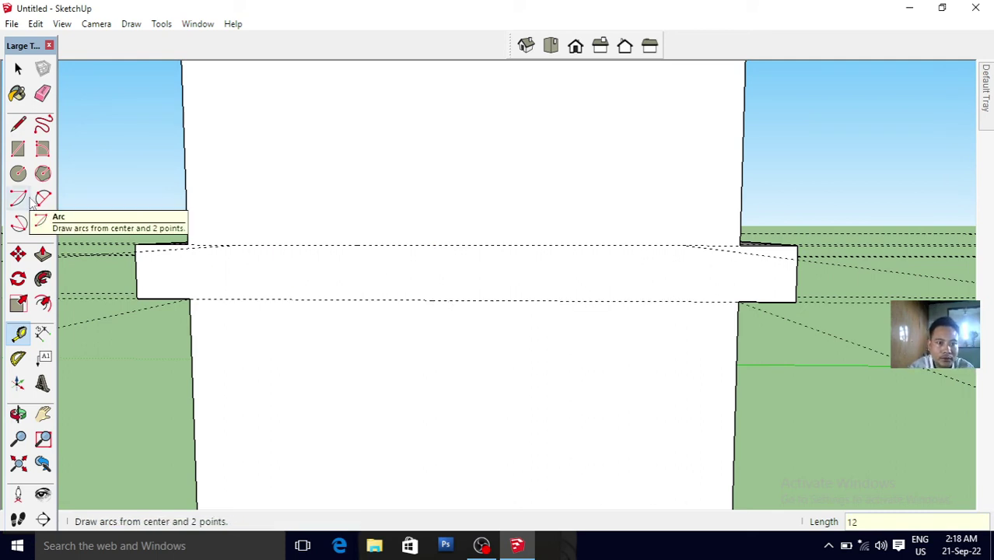
pyautogui.click(18, 147)
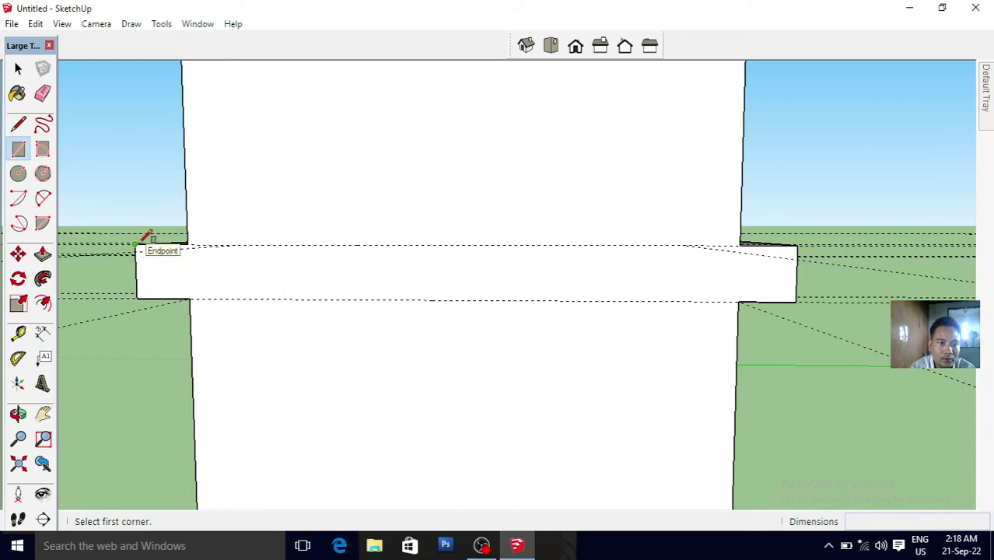
pyautogui.click(136, 245)
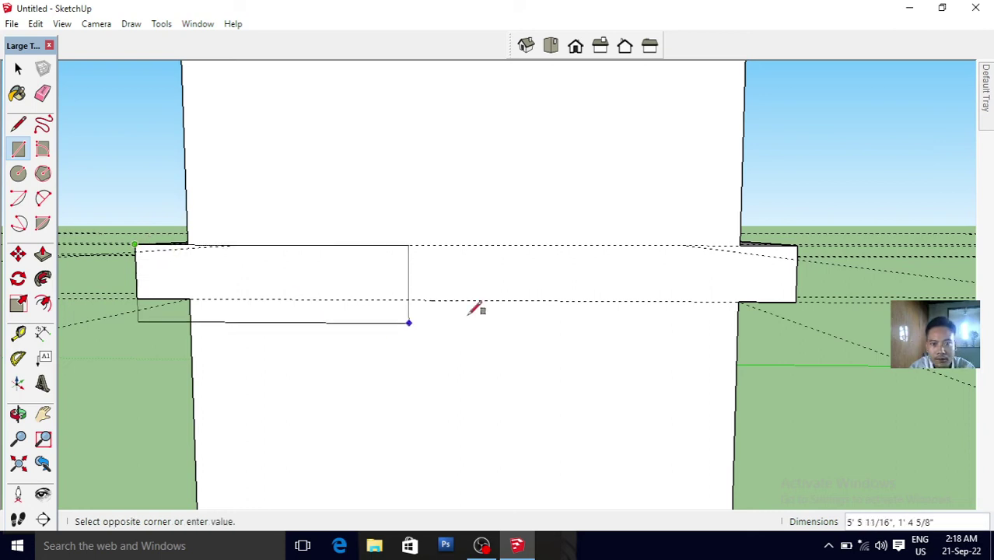
pyautogui.click(796, 301)
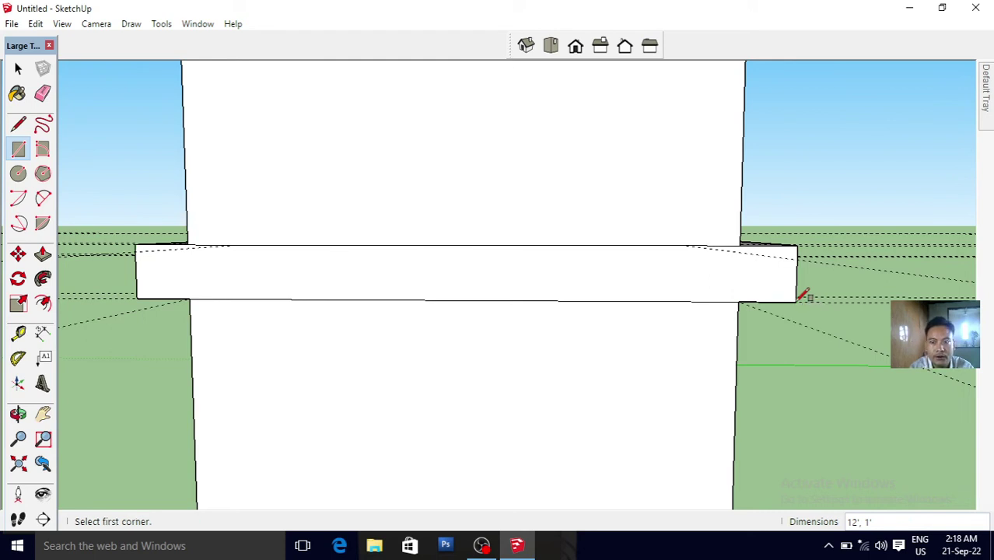
pyautogui.click(43, 255)
pyautogui.moveTo(392, 270); pyautogui.dragTo(394, 303)
pyautogui.write('12')
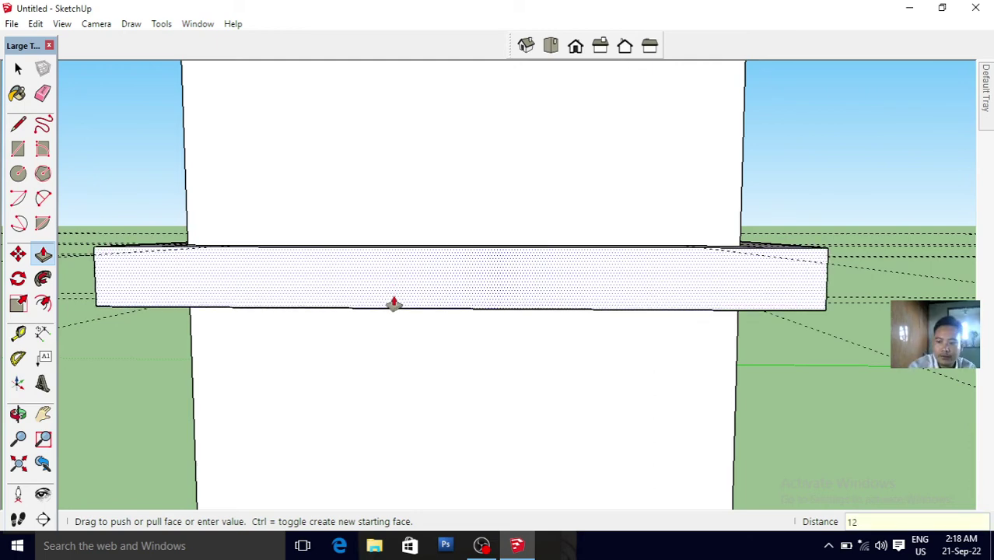
pyautogui.press('Return')
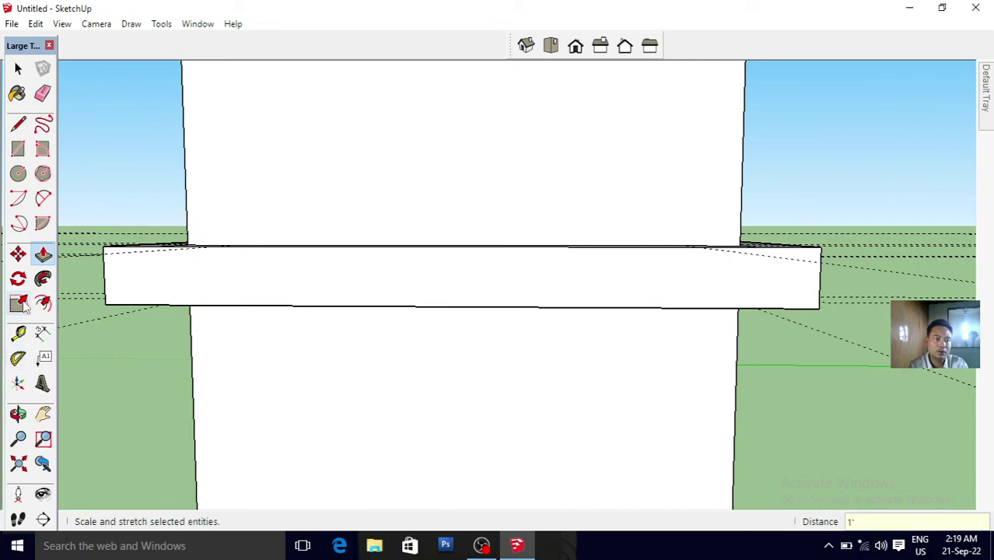
# - Orbit, zoom out and pan to view the whole box from its left side and from above
pyautogui.click(18, 414)
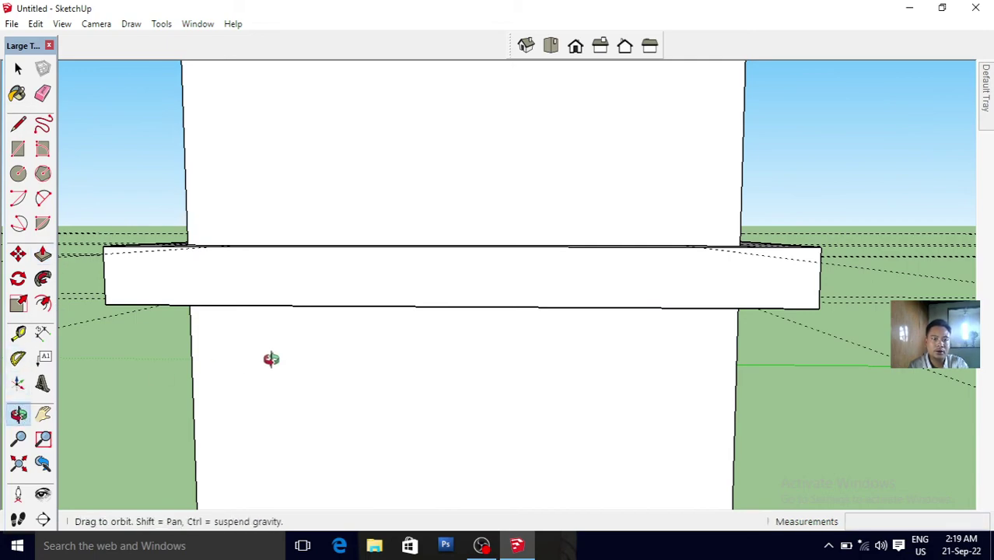
pyautogui.moveTo(271, 358)
pyautogui.mouseDown()
pyautogui.moveTo(377, 349)
pyautogui.moveTo(422, 357)
pyautogui.moveTo(251, 368)
pyautogui.moveTo(115, 311)
pyautogui.moveTo(78, 323)
pyautogui.moveTo(162, 323)
pyautogui.moveTo(85, 323)
pyautogui.mouseUp()
pyautogui.moveTo(460, 370)
pyautogui.mouseDown()
pyautogui.moveTo(521, 388)
pyautogui.moveTo(346, 419)
pyautogui.moveTo(403, 425)
pyautogui.mouseUp()
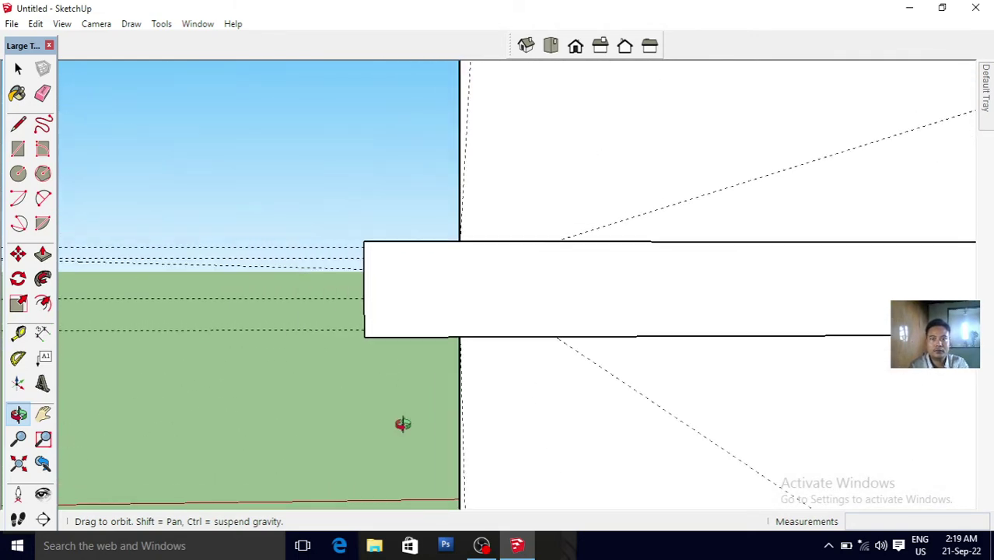
pyautogui.click(18, 439)
pyautogui.moveTo(717, 333)
pyautogui.mouseDown()
pyautogui.moveTo(622, 343)
pyautogui.moveTo(477, 389)
pyautogui.moveTo(341, 413)
pyautogui.moveTo(279, 490)
pyautogui.mouseUp()
pyautogui.moveTo(686, 343); pyautogui.dragTo(546, 430)
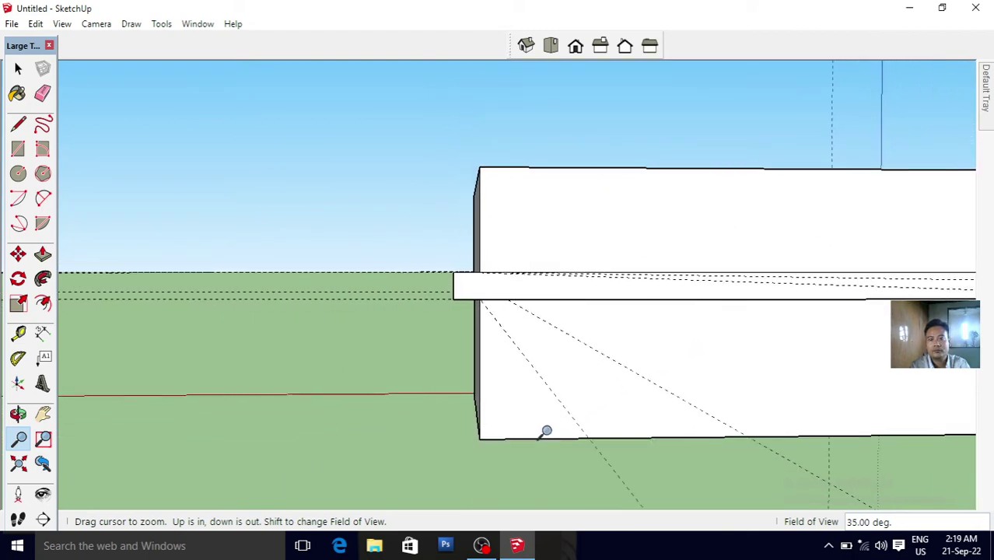
pyautogui.moveTo(721, 371); pyautogui.dragTo(681, 392)
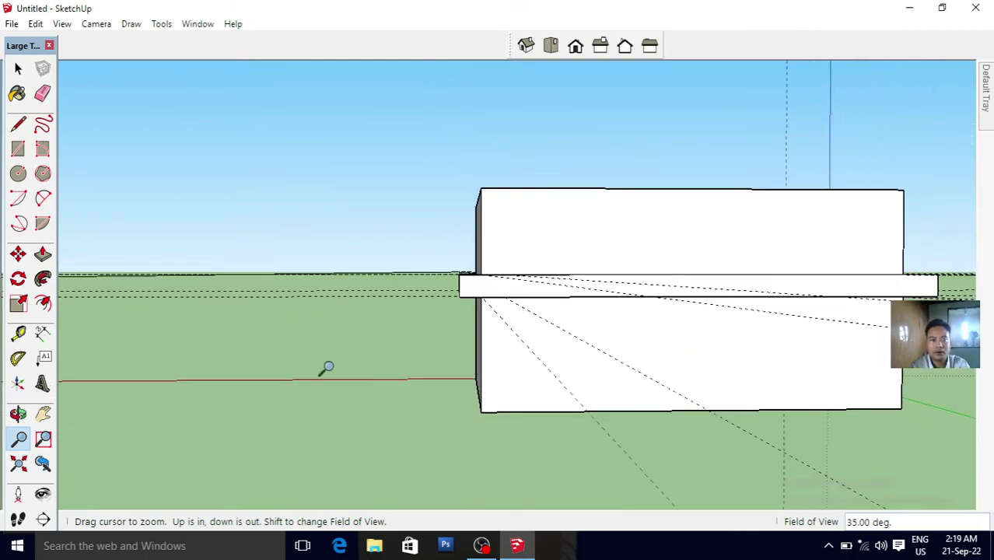
pyautogui.click(43, 415)
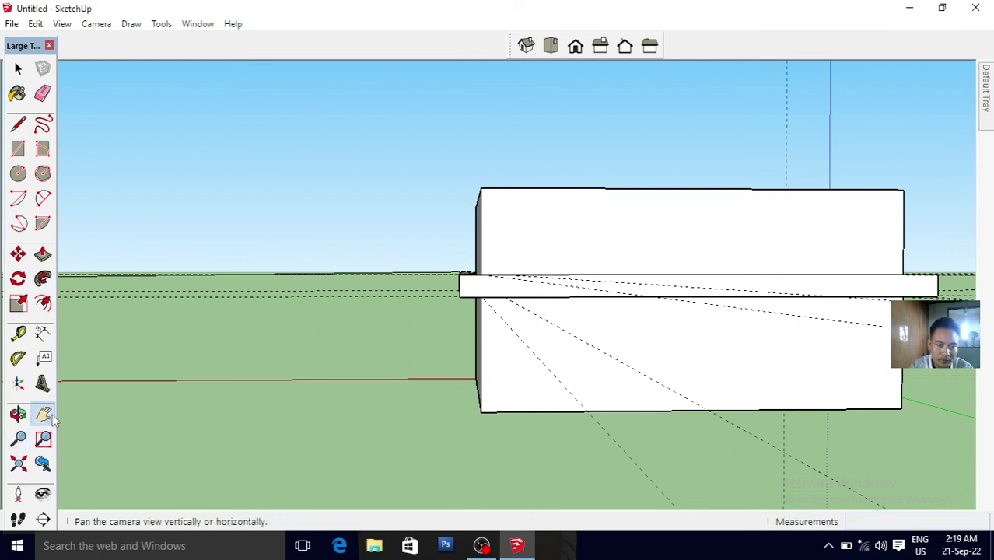
pyautogui.moveTo(499, 326); pyautogui.dragTo(389, 324)
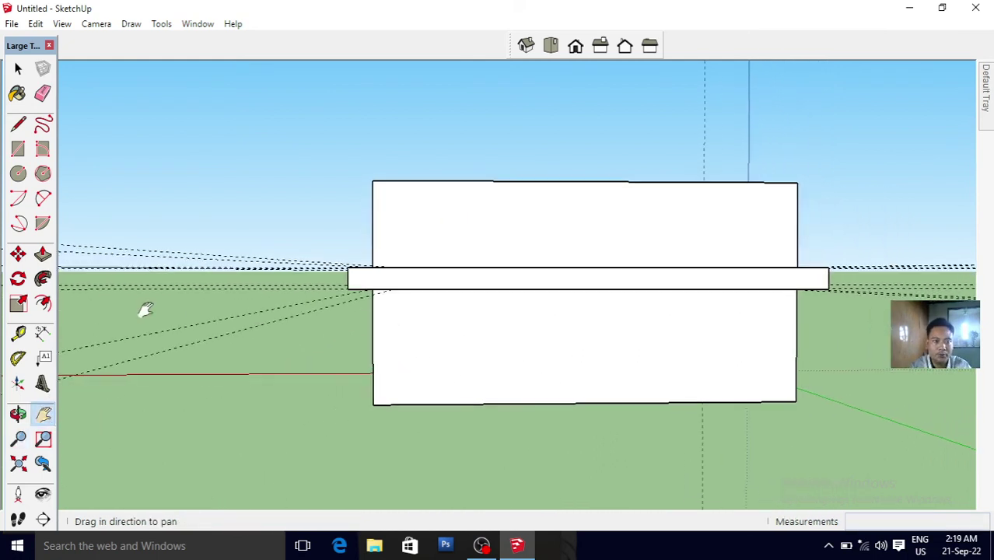
pyautogui.click(18, 414)
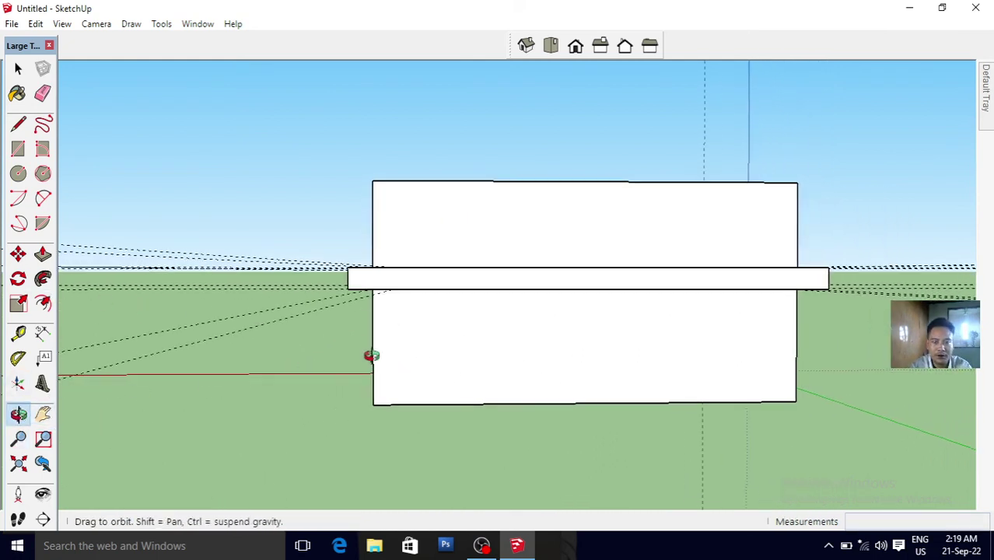
pyautogui.moveTo(373, 355)
pyautogui.mouseDown()
pyautogui.moveTo(446, 348)
pyautogui.moveTo(463, 335)
pyautogui.moveTo(411, 333)
pyautogui.moveTo(408, 309)
pyautogui.moveTo(413, 373)
pyautogui.moveTo(492, 391)
pyautogui.moveTo(592, 391)
pyautogui.moveTo(689, 357)
pyautogui.moveTo(693, 266)
pyautogui.moveTo(811, 231)
pyautogui.moveTo(911, 234)
pyautogui.moveTo(847, 315)
pyautogui.moveTo(691, 448)
pyautogui.moveTo(618, 482)
pyautogui.mouseUp()
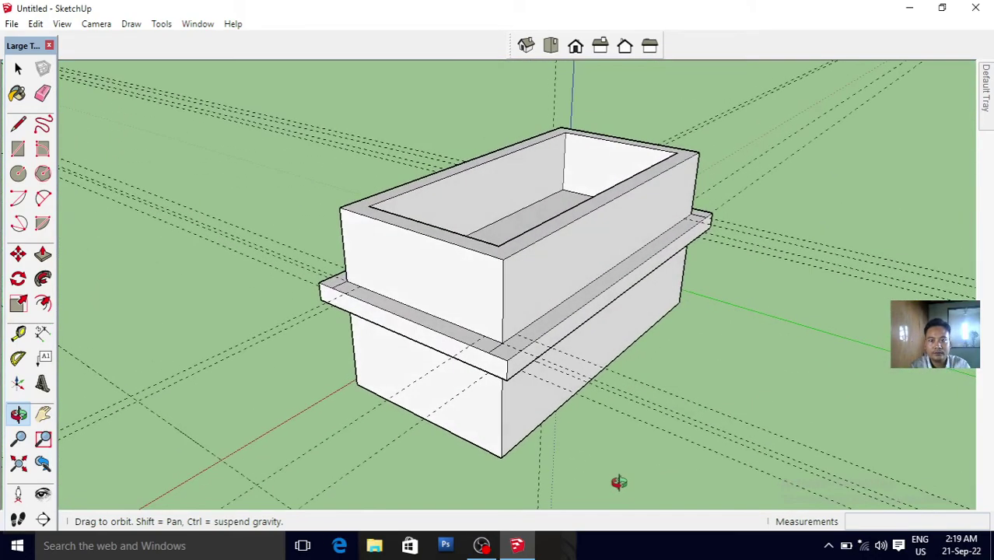
pyautogui.moveTo(622, 295)
pyautogui.mouseDown()
pyautogui.moveTo(637, 359)
pyautogui.moveTo(742, 421)
pyautogui.moveTo(850, 418)
pyautogui.moveTo(874, 407)
pyautogui.moveTo(933, 342)
pyautogui.moveTo(756, 412)
pyautogui.moveTo(564, 385)
pyautogui.moveTo(497, 354)
pyautogui.moveTo(424, 278)
pyautogui.moveTo(386, 189)
pyautogui.moveTo(397, 138)
pyautogui.moveTo(464, 225)
pyautogui.moveTo(676, 213)
pyautogui.moveTo(494, 237)
pyautogui.moveTo(367, 209)
pyautogui.moveTo(370, 198)
pyautogui.mouseUp()
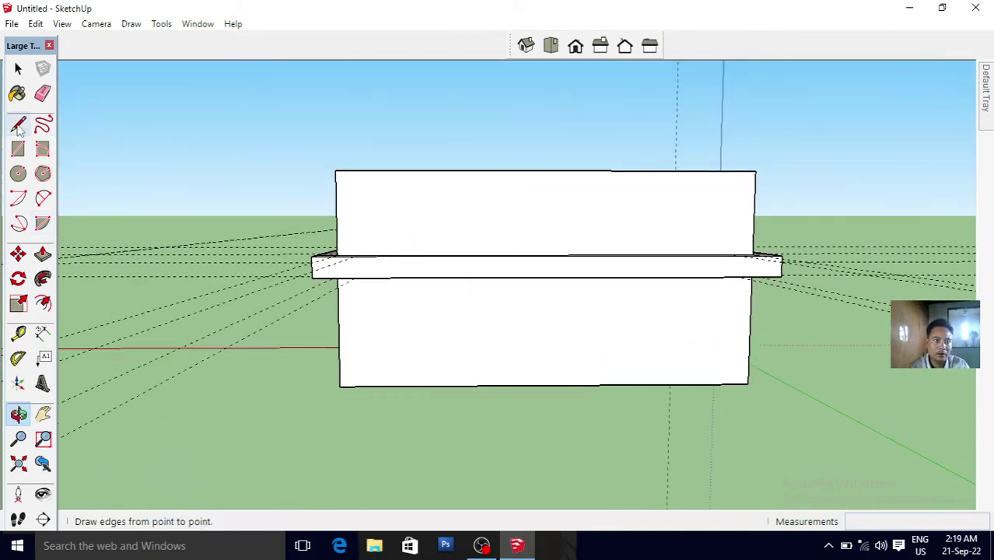
# - Delete the lower outer front face and look into the opening
pyautogui.click(19, 68)
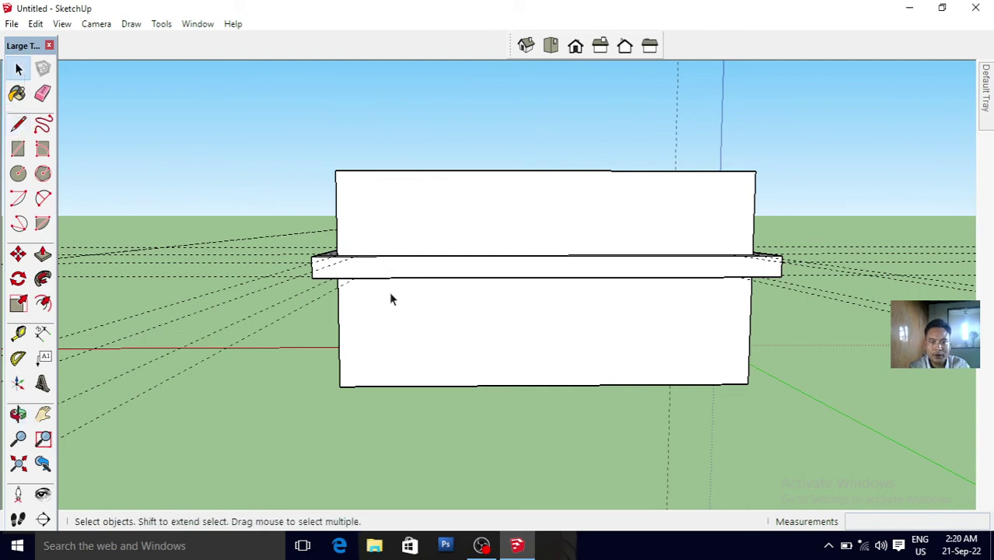
pyautogui.click(536, 328)
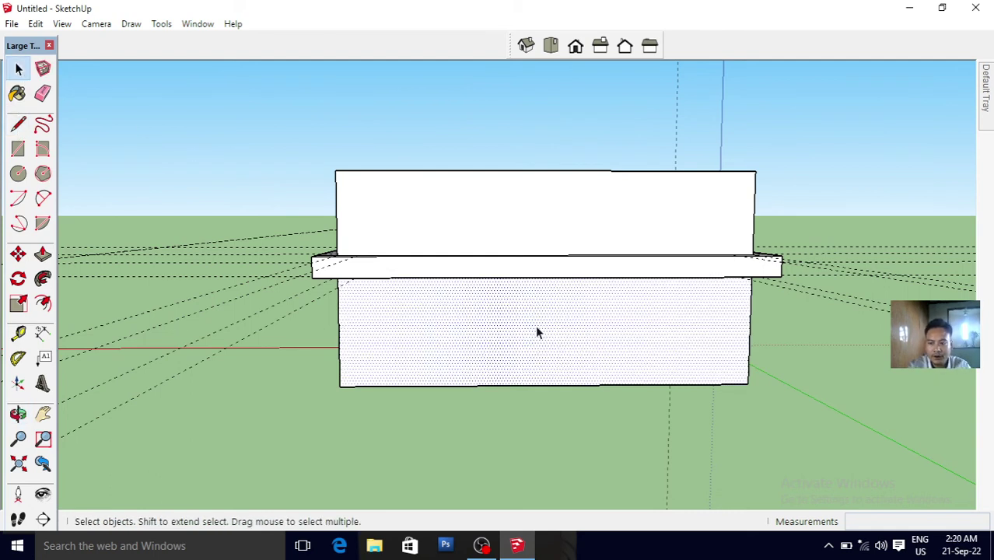
pyautogui.press('Delete')
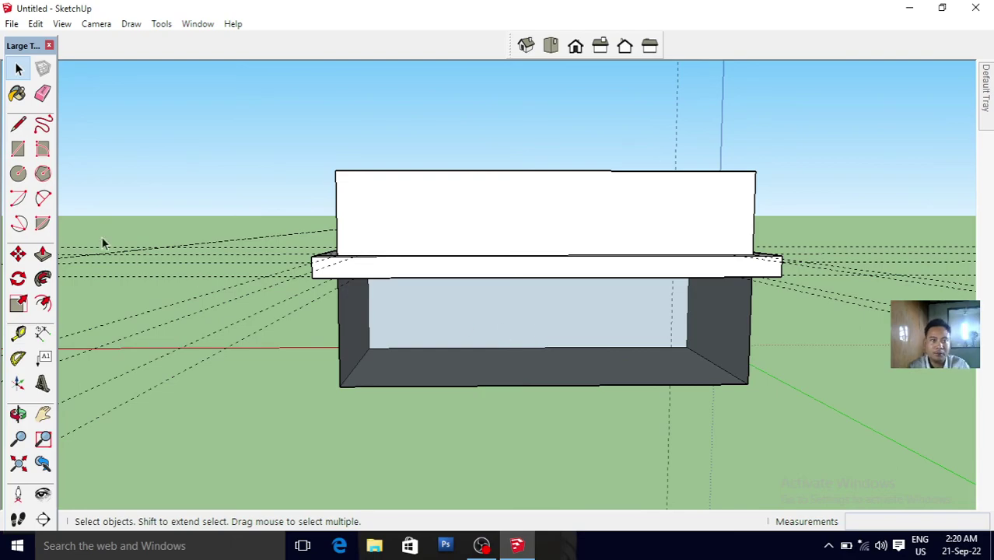
pyautogui.click(17, 415)
pyautogui.moveTo(320, 372)
pyautogui.mouseDown()
pyautogui.moveTo(645, 340)
pyautogui.moveTo(462, 356)
pyautogui.moveTo(348, 329)
pyautogui.moveTo(616, 324)
pyautogui.moveTo(355, 378)
pyautogui.moveTo(260, 304)
pyautogui.moveTo(279, 328)
pyautogui.moveTo(298, 330)
pyautogui.mouseUp()
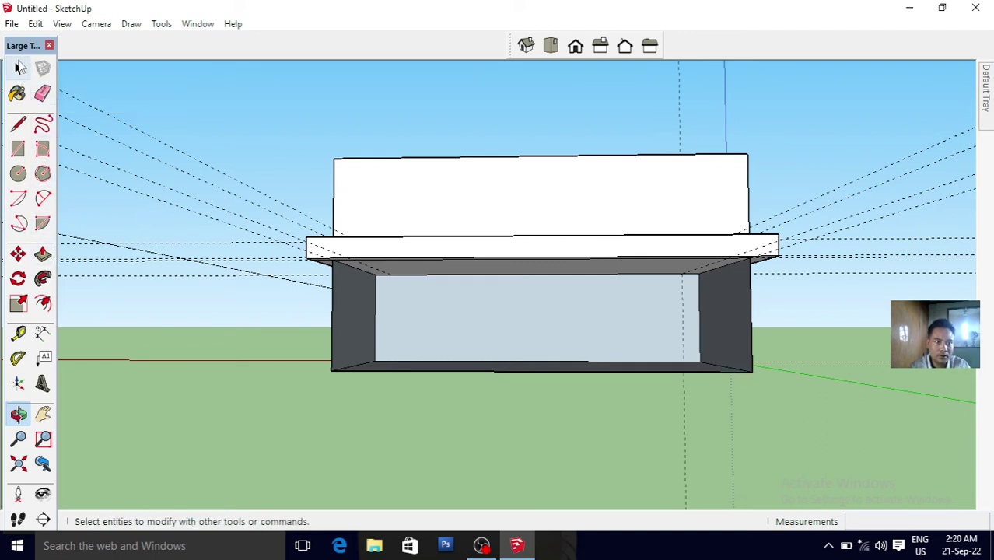
# - Delete the inner front face to expose the hollow interior, viewing from the lower left
pyautogui.click(20, 69)
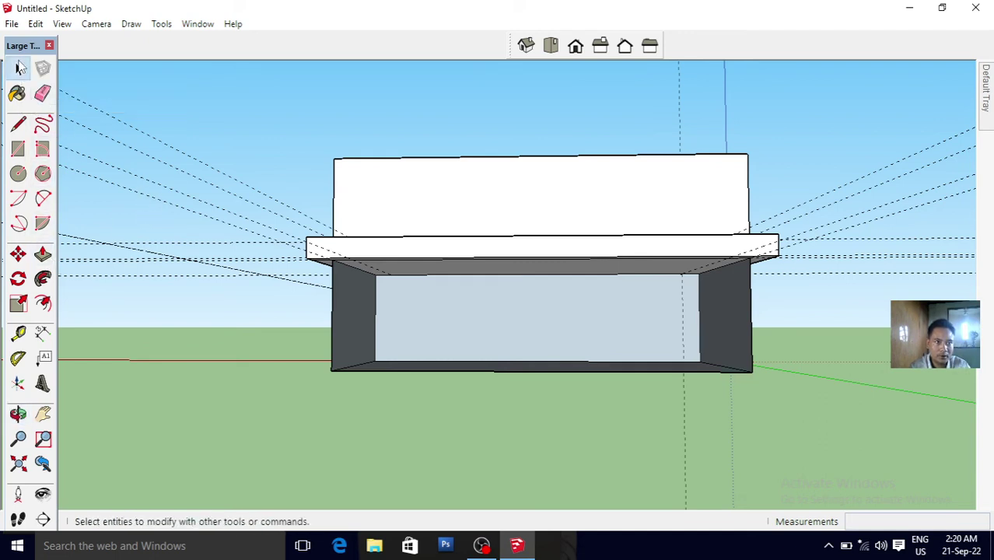
pyautogui.click(518, 325)
pyautogui.press('Delete')
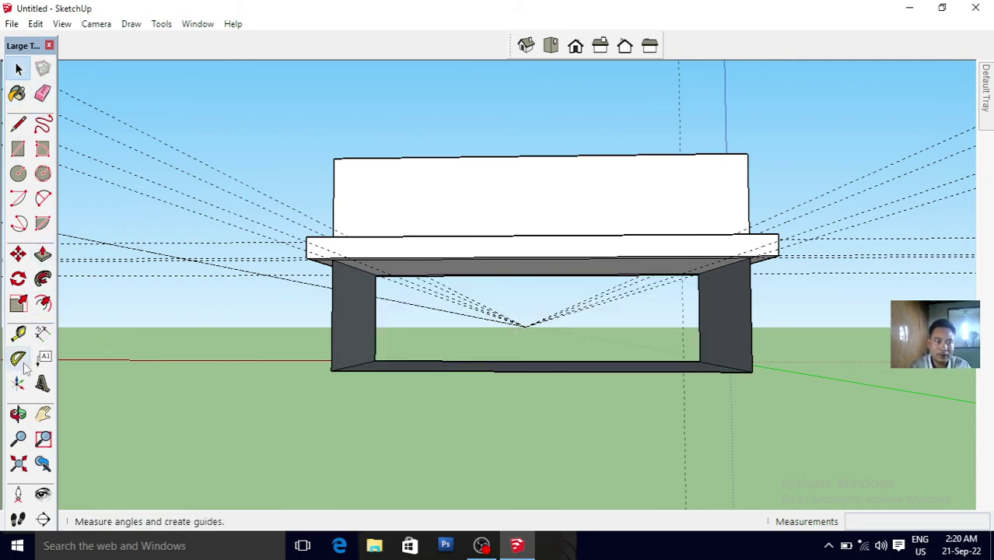
pyautogui.click(18, 415)
pyautogui.moveTo(262, 369)
pyautogui.mouseDown()
pyautogui.moveTo(417, 377)
pyautogui.moveTo(398, 394)
pyautogui.moveTo(310, 406)
pyautogui.moveTo(312, 362)
pyautogui.moveTo(572, 399)
pyautogui.moveTo(550, 421)
pyautogui.moveTo(267, 388)
pyautogui.moveTo(344, 390)
pyautogui.mouseUp()
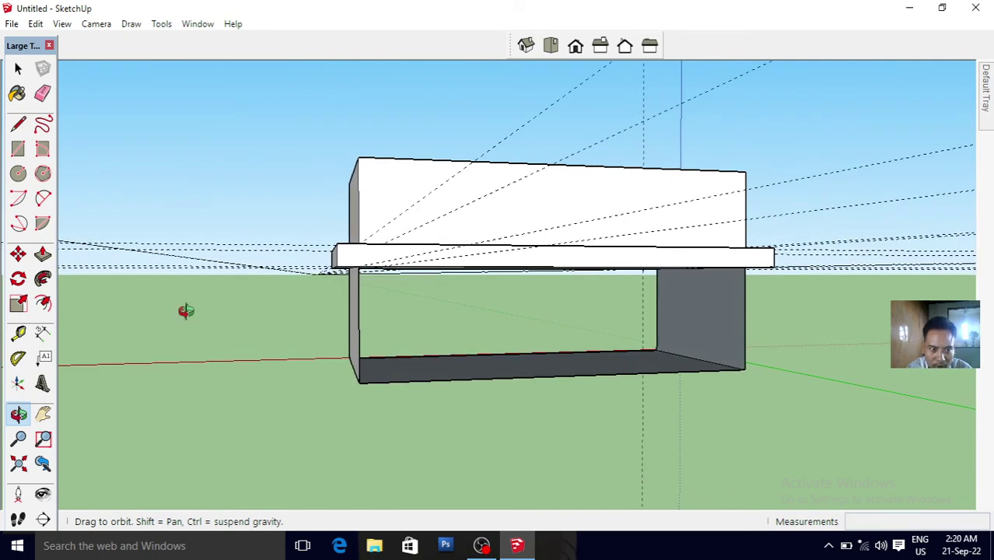
# - Extrude the left end face 12", push the right end face into a post, and raise a 1' floor slab
pyautogui.click(42, 255)
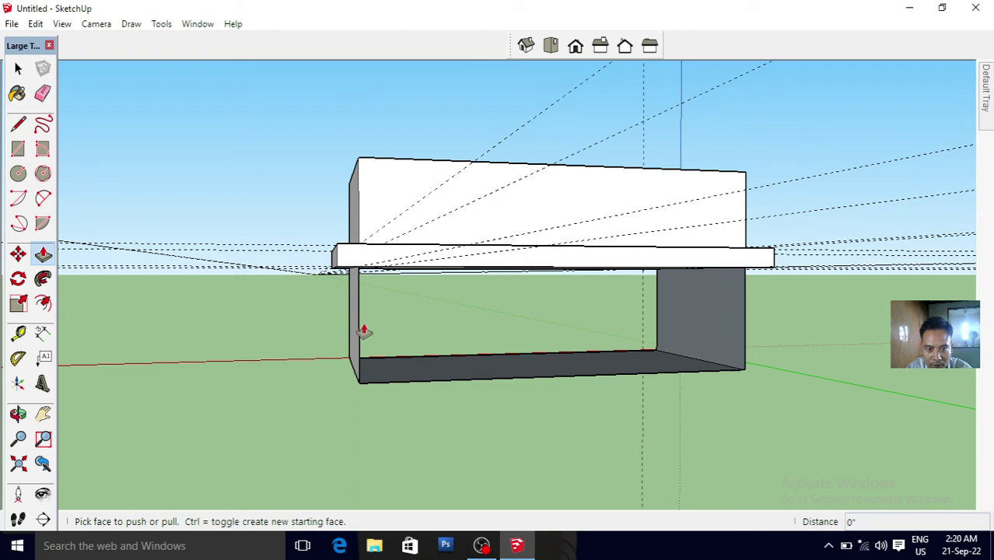
pyautogui.click(356, 328)
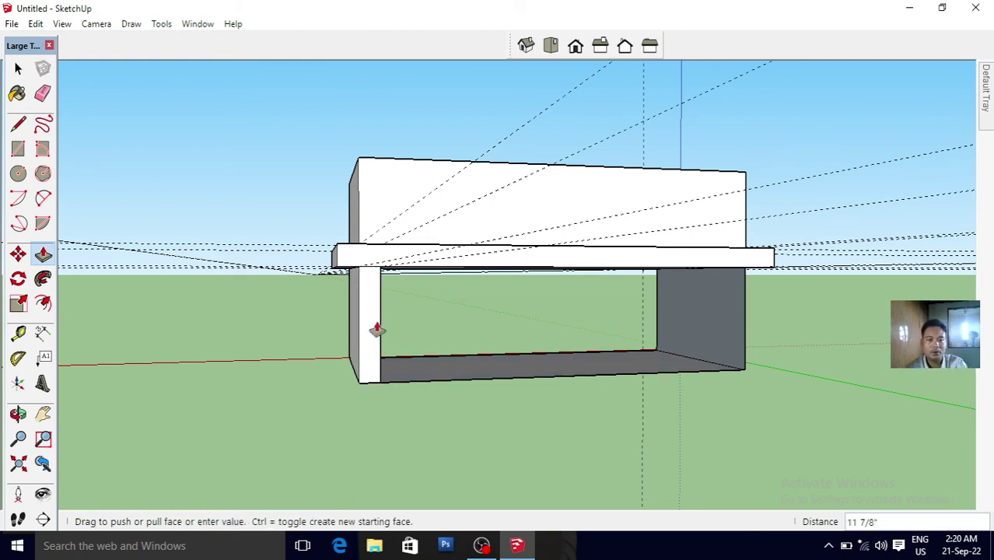
pyautogui.write('12')
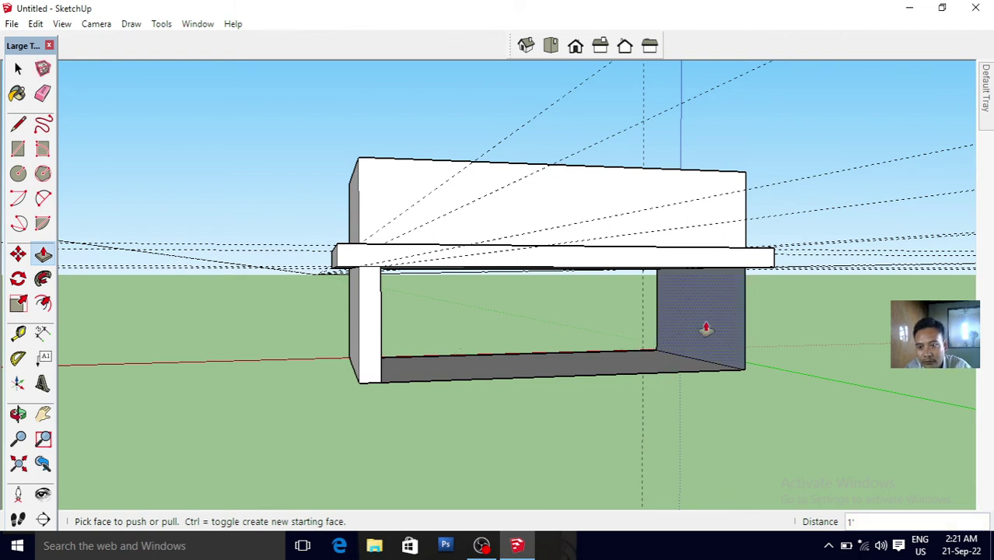
pyautogui.click(745, 317)
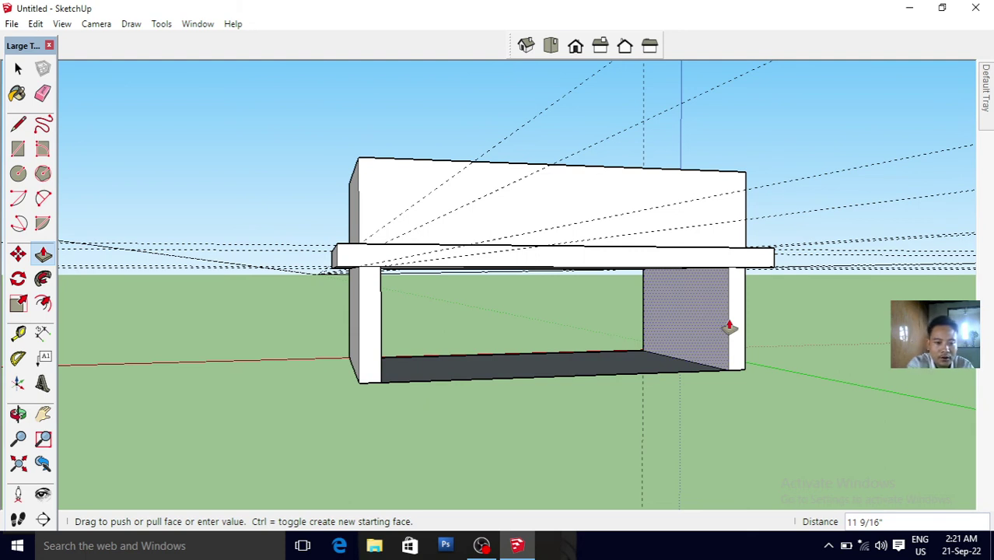
pyautogui.click(728, 327)
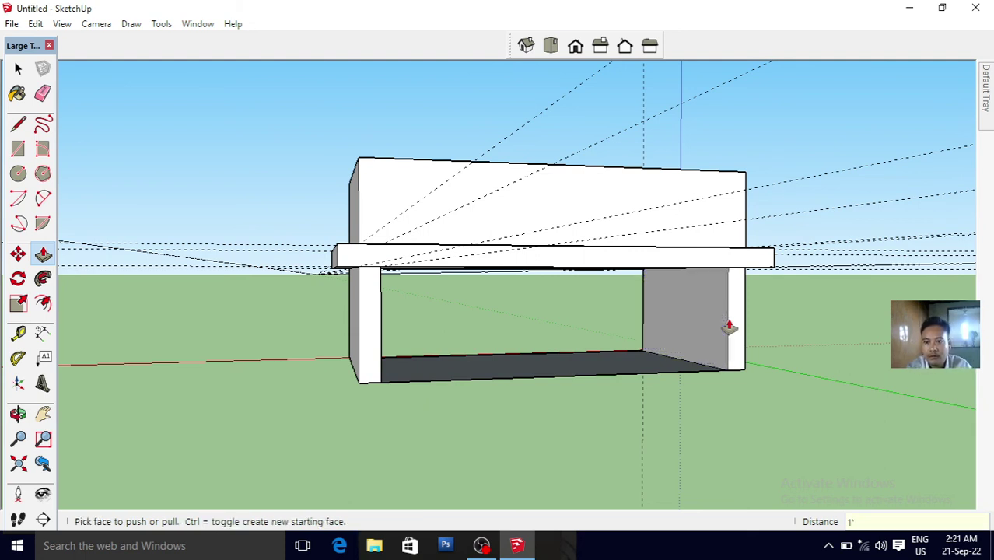
pyautogui.click(468, 381)
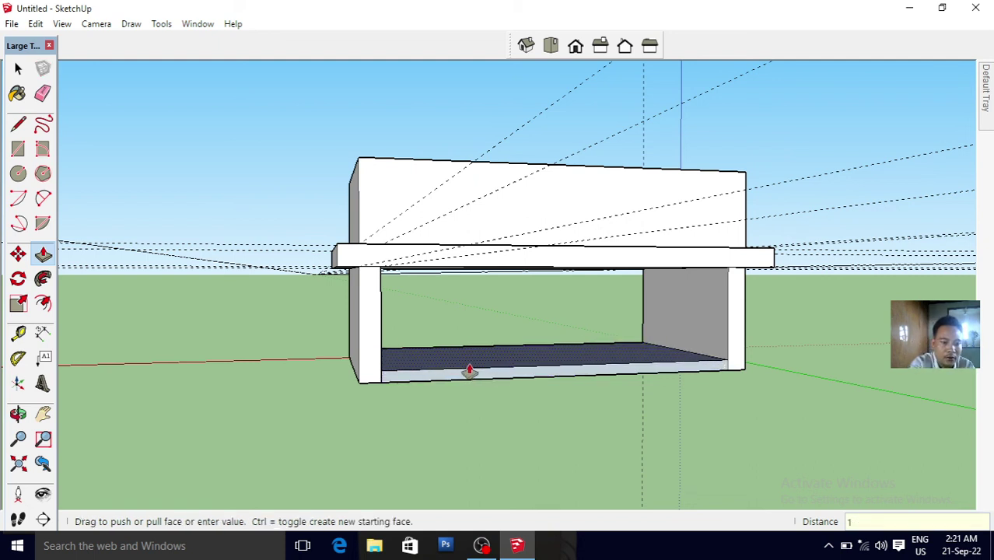
pyautogui.write('2')
pyautogui.press('Return')
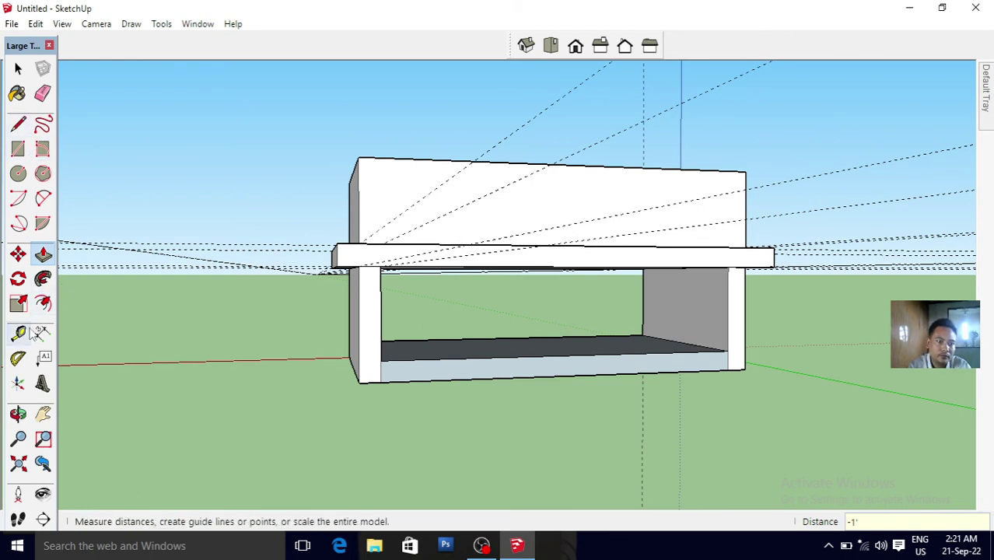
pyautogui.click(18, 414)
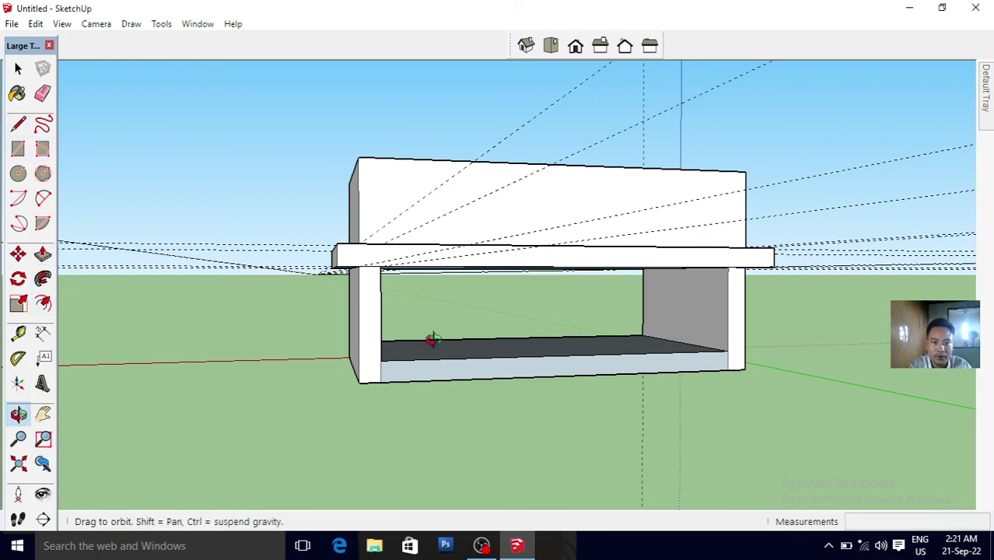
pyautogui.moveTo(432, 339)
pyautogui.mouseDown()
pyautogui.moveTo(340, 342)
pyautogui.moveTo(359, 311)
pyautogui.moveTo(384, 351)
pyautogui.moveTo(685, 360)
pyautogui.mouseUp()
pyautogui.moveTo(472, 360); pyautogui.dragTo(645, 375)
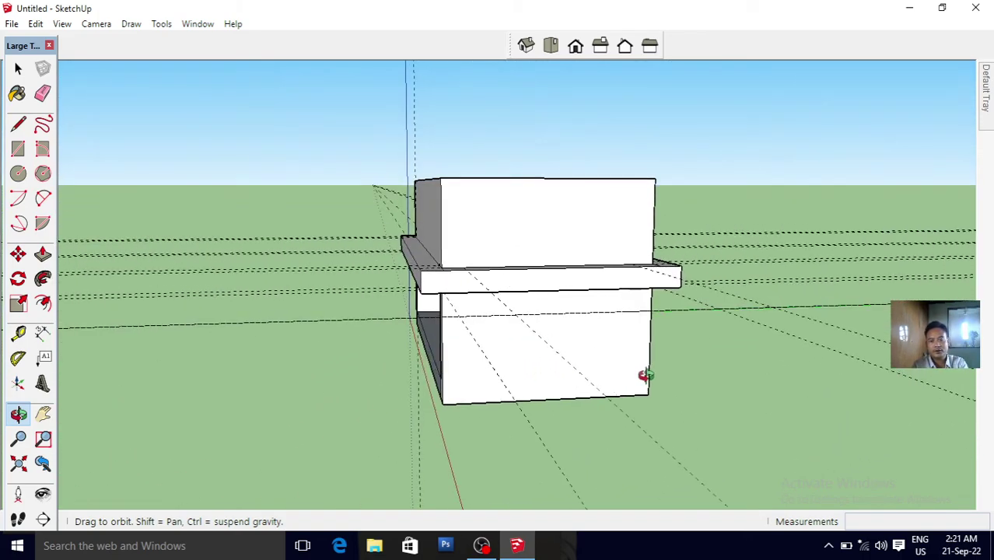
pyautogui.moveTo(529, 377); pyautogui.dragTo(666, 371)
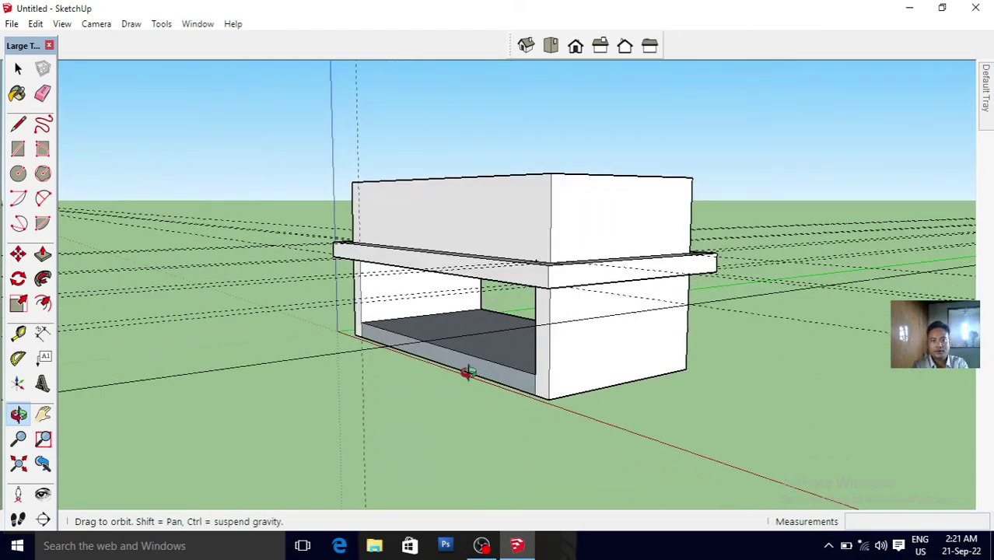
pyautogui.moveTo(467, 373)
pyautogui.mouseDown()
pyautogui.moveTo(778, 359)
pyautogui.moveTo(588, 354)
pyautogui.moveTo(548, 368)
pyautogui.moveTo(501, 306)
pyautogui.moveTo(473, 193)
pyautogui.moveTo(470, 228)
pyautogui.moveTo(526, 357)
pyautogui.moveTo(545, 330)
pyautogui.mouseUp()
pyautogui.moveTo(544, 257)
pyautogui.mouseDown()
pyautogui.moveTo(548, 377)
pyautogui.moveTo(451, 408)
pyautogui.moveTo(630, 328)
pyautogui.moveTo(525, 375)
pyautogui.moveTo(807, 287)
pyautogui.mouseUp()
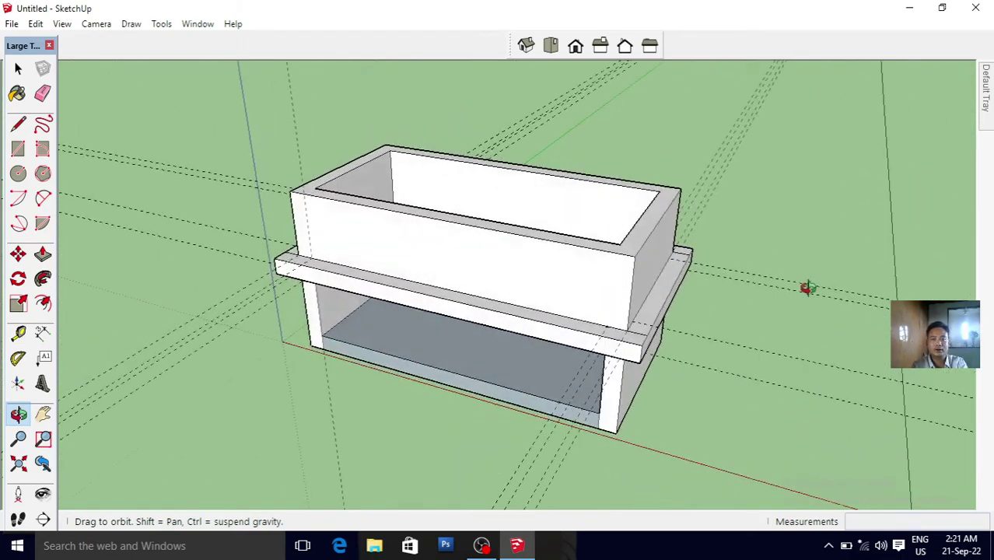
pyautogui.moveTo(516, 238)
pyautogui.mouseDown()
pyautogui.moveTo(661, 262)
pyautogui.moveTo(745, 260)
pyautogui.moveTo(627, 244)
pyautogui.moveTo(598, 149)
pyautogui.moveTo(656, 221)
pyautogui.moveTo(754, 188)
pyautogui.mouseUp()
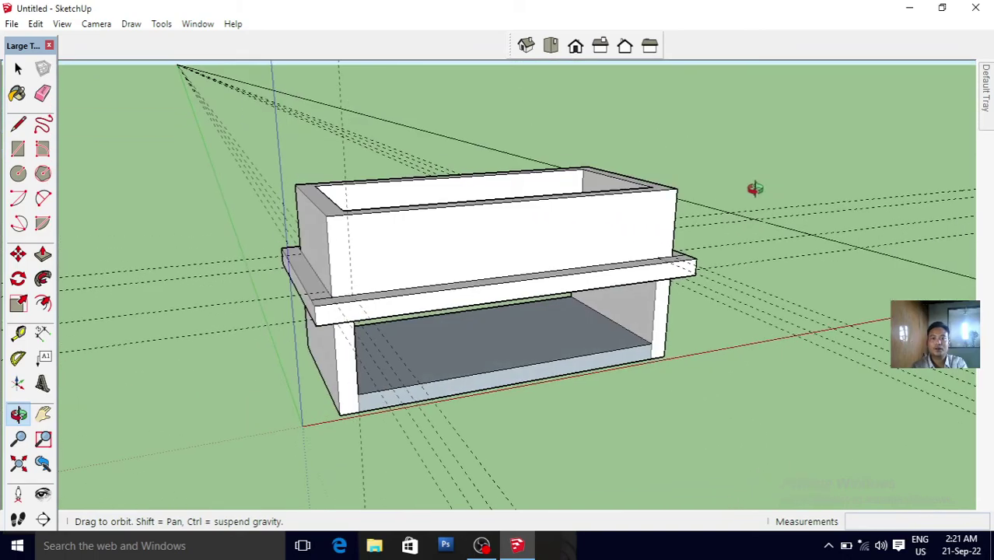
pyautogui.moveTo(448, 230)
pyautogui.mouseDown()
pyautogui.moveTo(515, 231)
pyautogui.moveTo(645, 295)
pyautogui.moveTo(596, 396)
pyautogui.moveTo(677, 297)
pyautogui.moveTo(744, 296)
pyautogui.mouseUp()
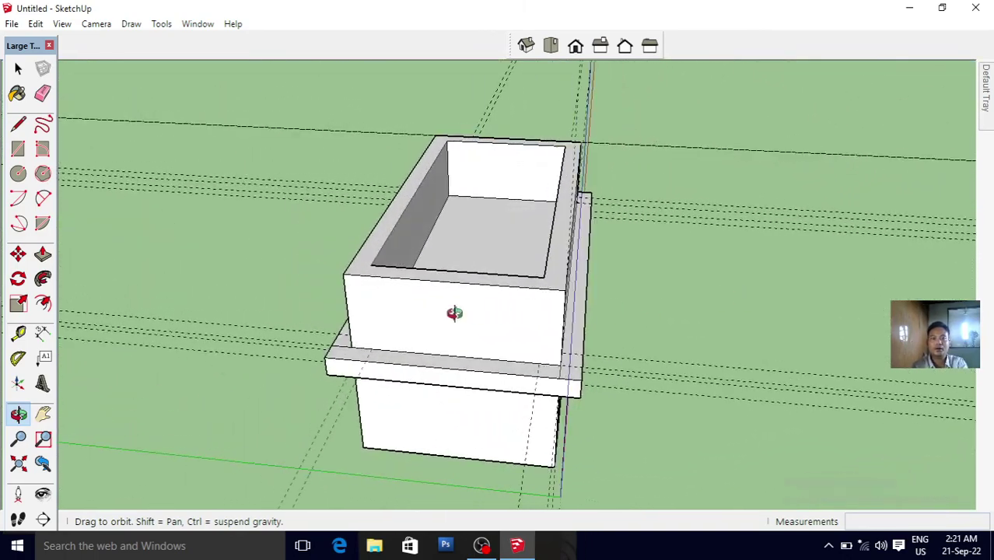
pyautogui.moveTo(454, 313)
pyautogui.mouseDown()
pyautogui.moveTo(627, 322)
pyautogui.moveTo(772, 276)
pyautogui.moveTo(575, 207)
pyautogui.moveTo(439, 257)
pyautogui.moveTo(656, 273)
pyautogui.moveTo(813, 241)
pyautogui.mouseUp()
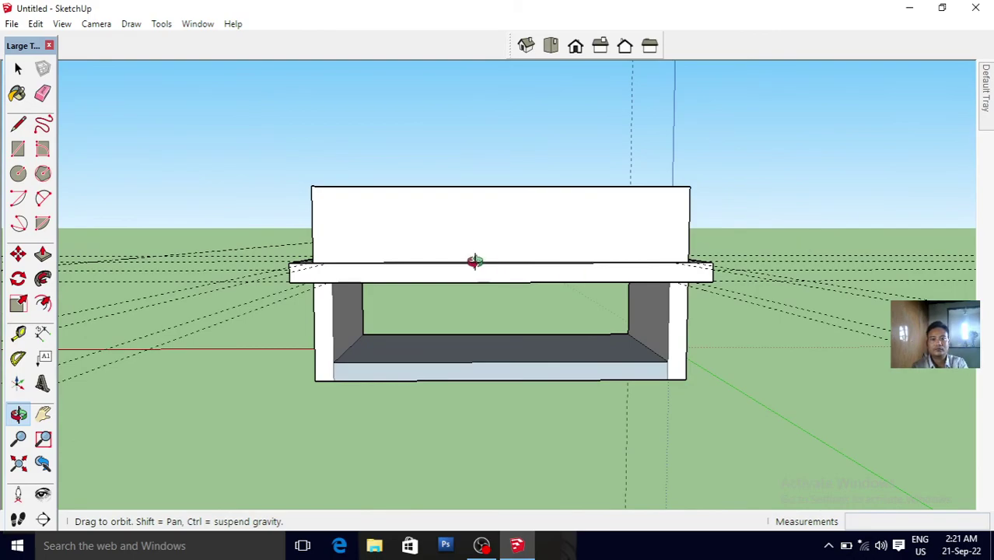
pyautogui.moveTo(475, 261)
pyautogui.mouseDown()
pyautogui.moveTo(636, 311)
pyautogui.moveTo(768, 375)
pyautogui.moveTo(635, 353)
pyautogui.moveTo(455, 268)
pyautogui.moveTo(488, 359)
pyautogui.mouseUp()
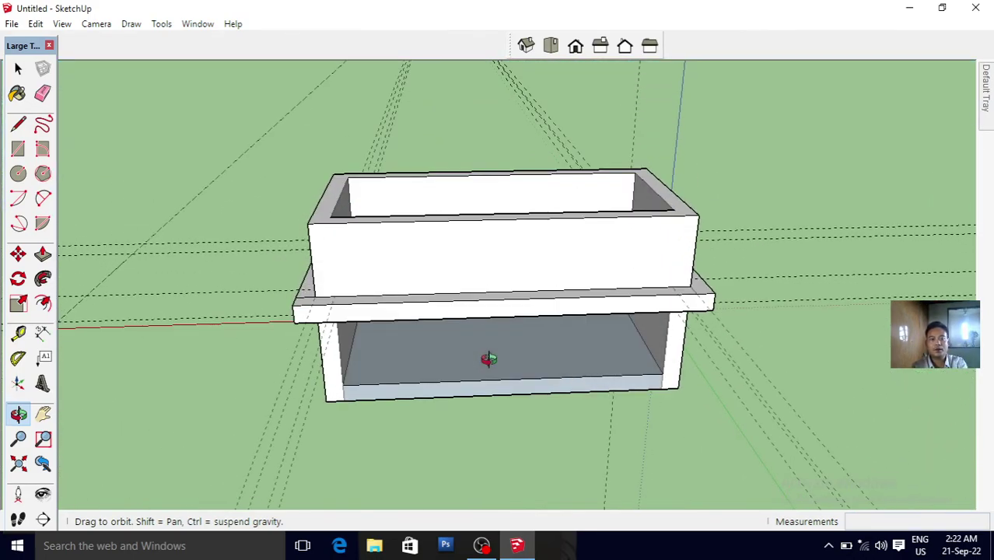
# - Turn off guides in the View menu and orbit around the finished box to review it
pyautogui.click(61, 25)
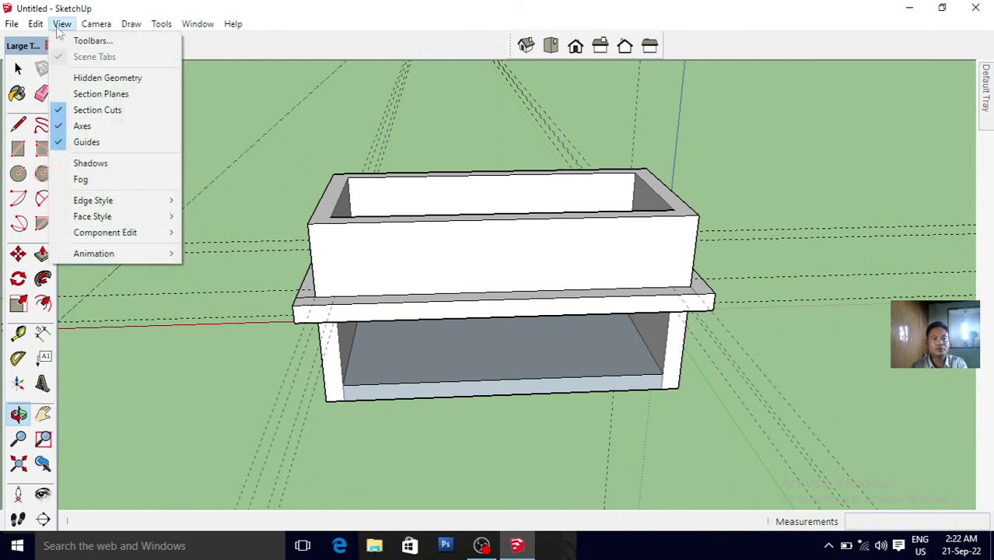
pyautogui.click(97, 143)
pyautogui.moveTo(462, 250); pyautogui.dragTo(320, 193)
pyautogui.moveTo(638, 282)
pyautogui.mouseDown()
pyautogui.moveTo(579, 339)
pyautogui.moveTo(388, 336)
pyautogui.mouseUp()
pyautogui.moveTo(616, 359)
pyautogui.mouseDown()
pyautogui.moveTo(603, 401)
pyautogui.moveTo(450, 395)
pyautogui.moveTo(334, 335)
pyautogui.moveTo(308, 350)
pyautogui.moveTo(249, 306)
pyautogui.moveTo(250, 328)
pyautogui.mouseUp()
pyautogui.moveTo(636, 263)
pyautogui.mouseDown()
pyautogui.moveTo(641, 307)
pyautogui.moveTo(531, 342)
pyautogui.mouseUp()
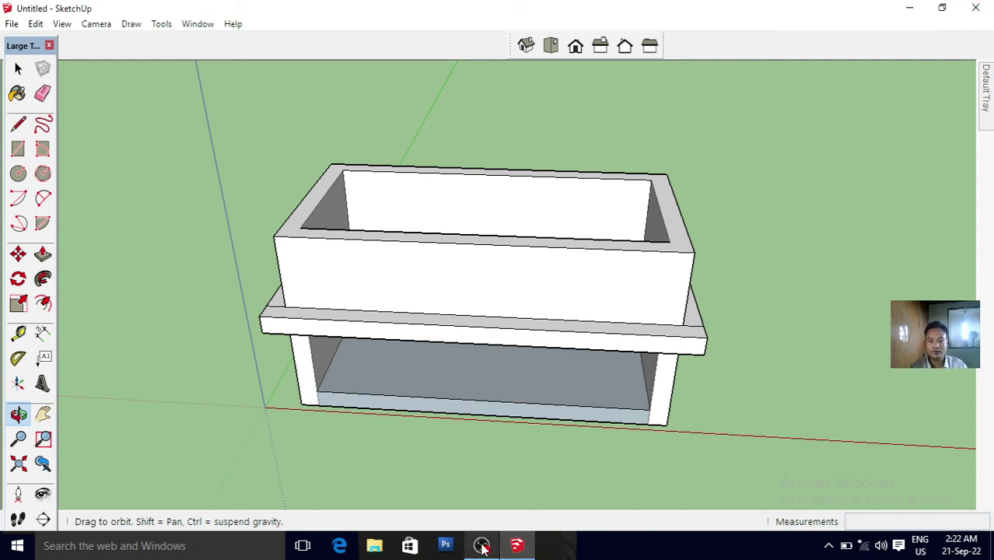
pyautogui.rightClick(829, 545)
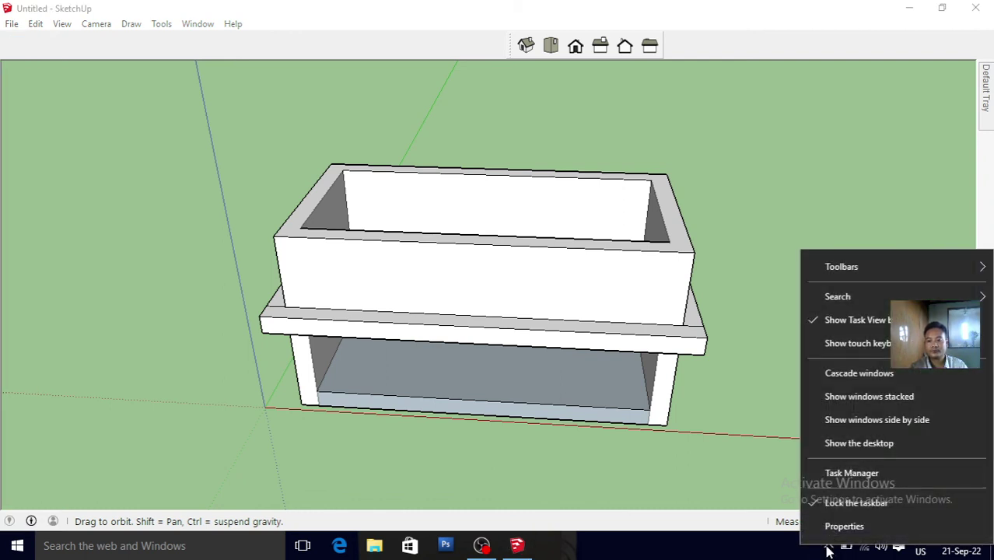
pyautogui.click(828, 549)
pyautogui.rightClick(857, 486)
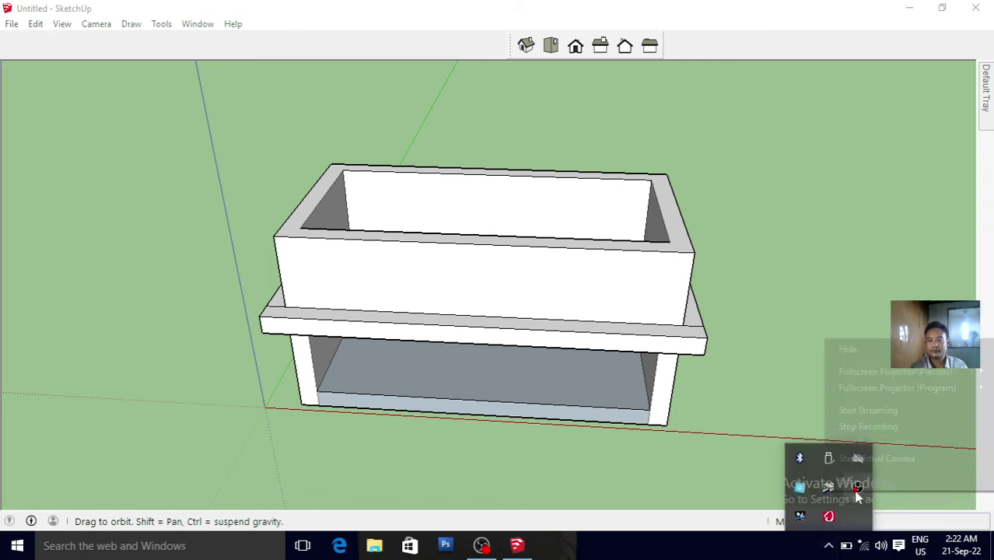